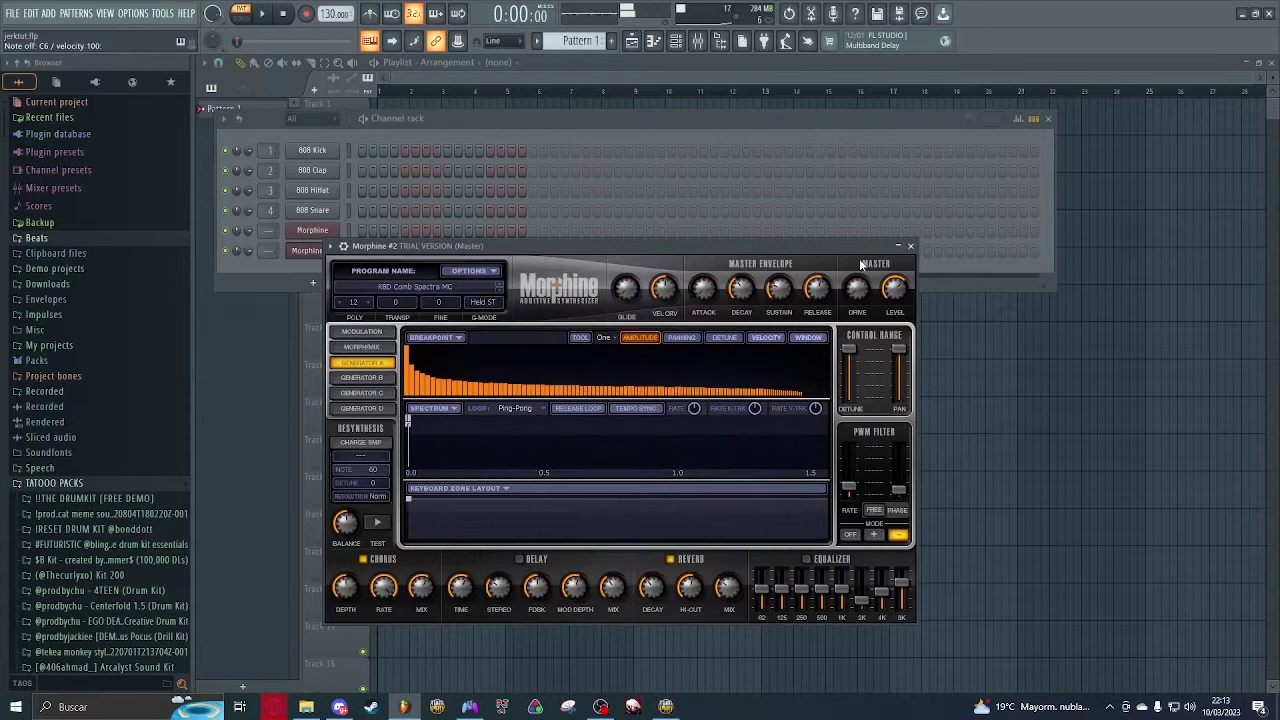
Step: Open Morphine #2's piano roll and stamp a Suspended 4 chord on G#5 at the start of bar 1
click(910, 245)
click(375, 248)
right_click(250, 343)
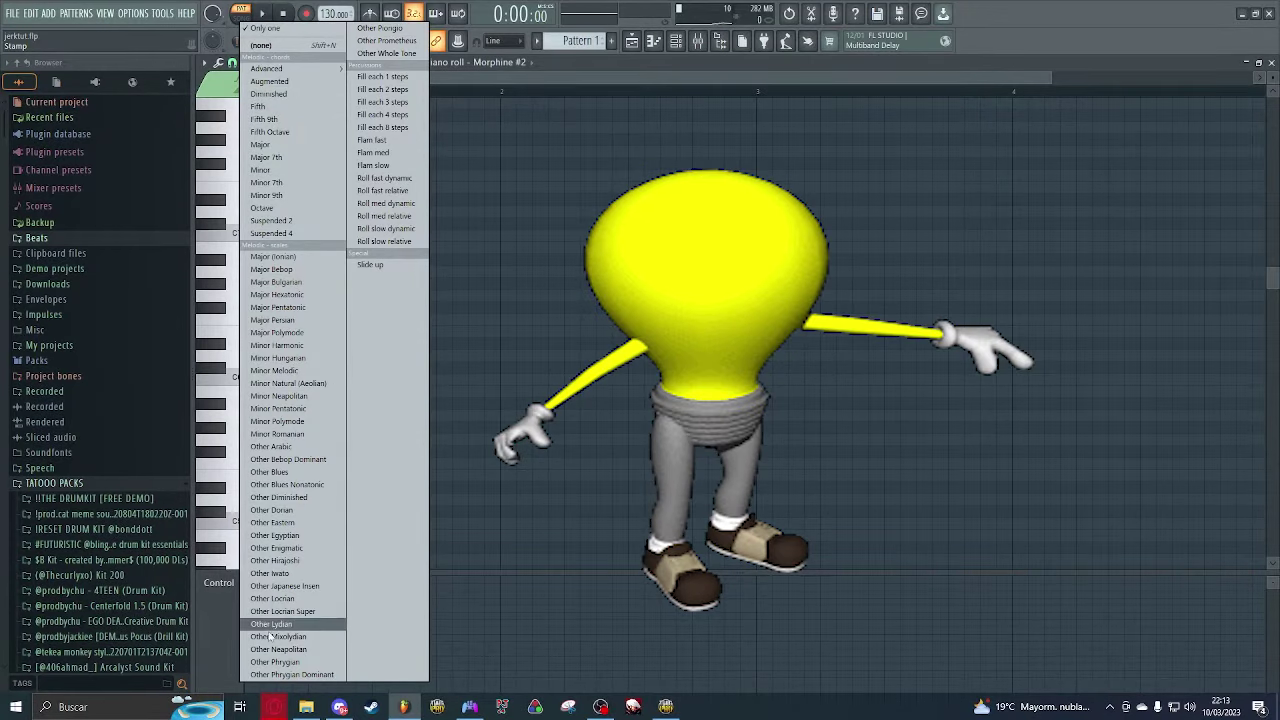
click(309, 231)
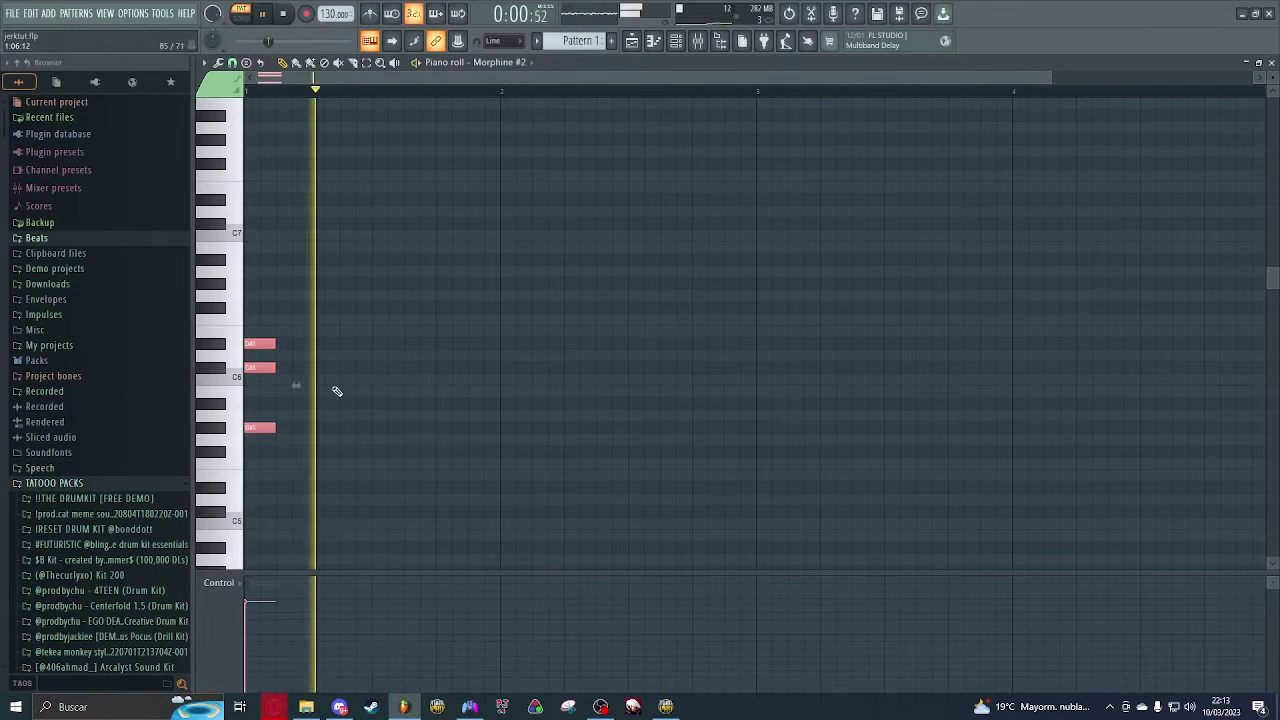
key(space)
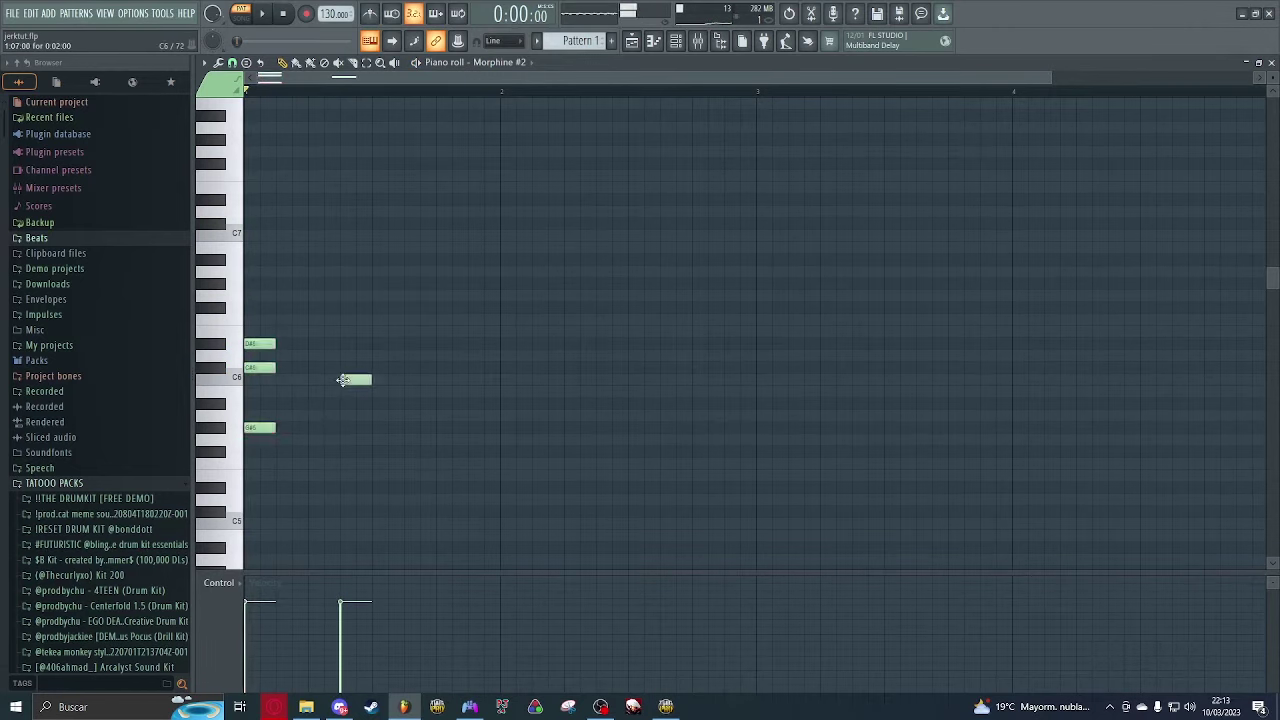
key(space)
key(space)
right_click(356, 380)
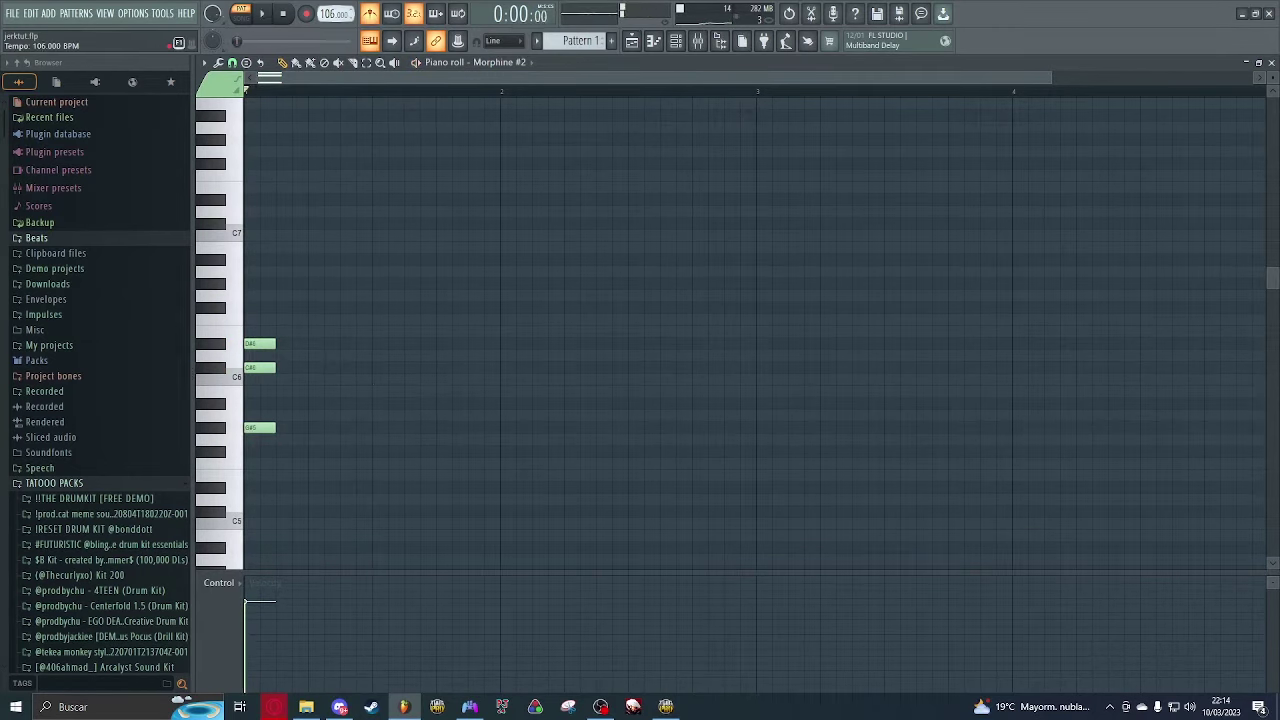
Step: Add the melody notes F6, C6, A#5, G#5 and A#5 after the chord, spread across the rest of bar 1
key(space)
click(311, 380)
key(space)
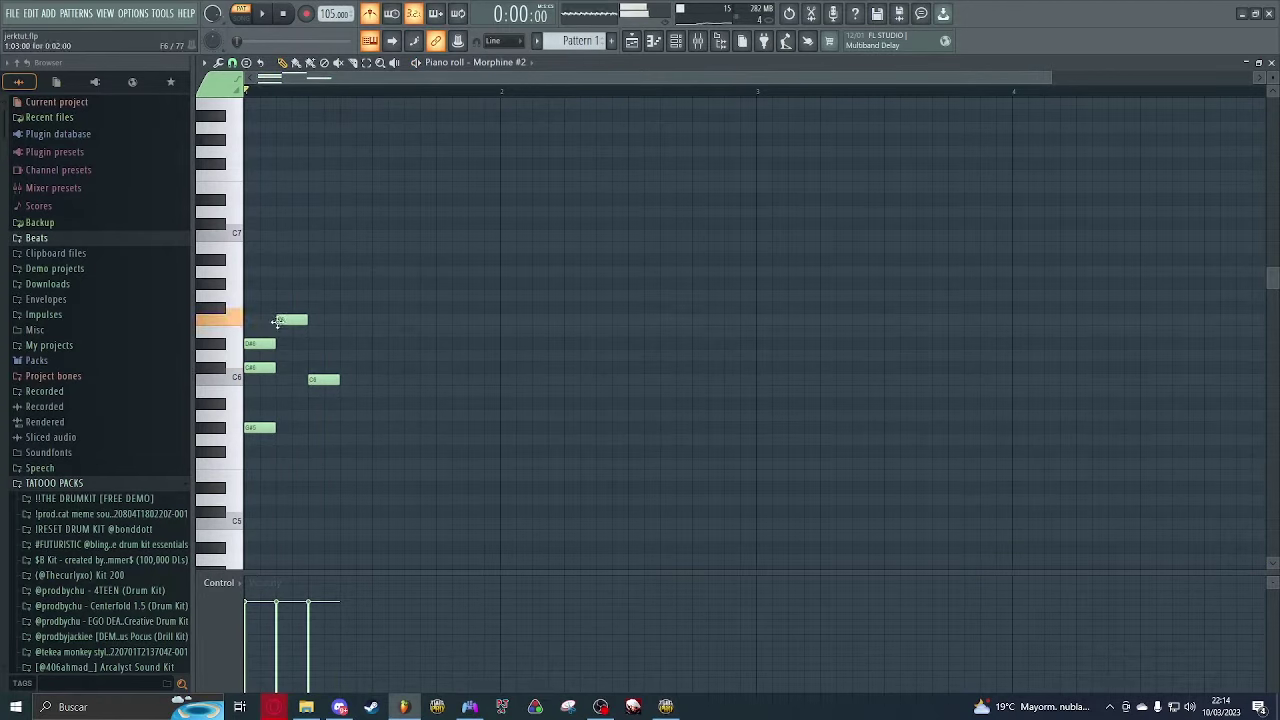
key(space)
click(378, 404)
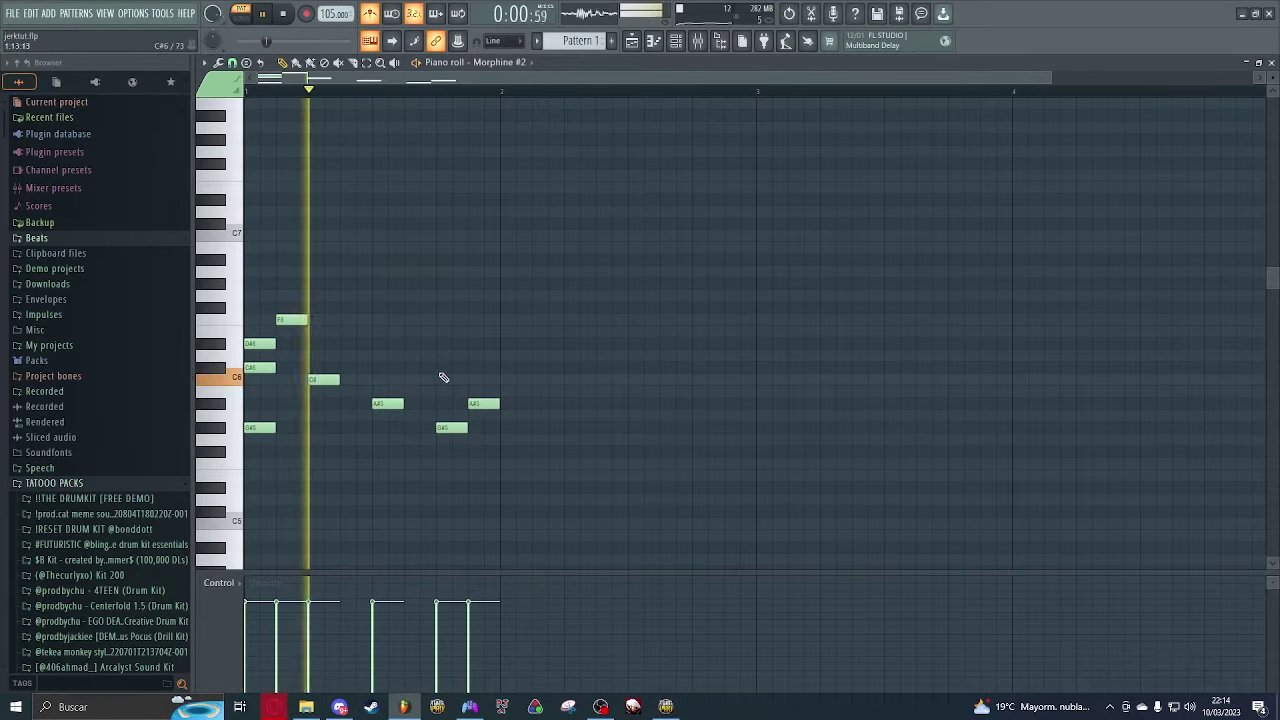
Step: Add C#5 under the opening chord, C5 under the late G#5 note, and a short G#6 above it
key(space)
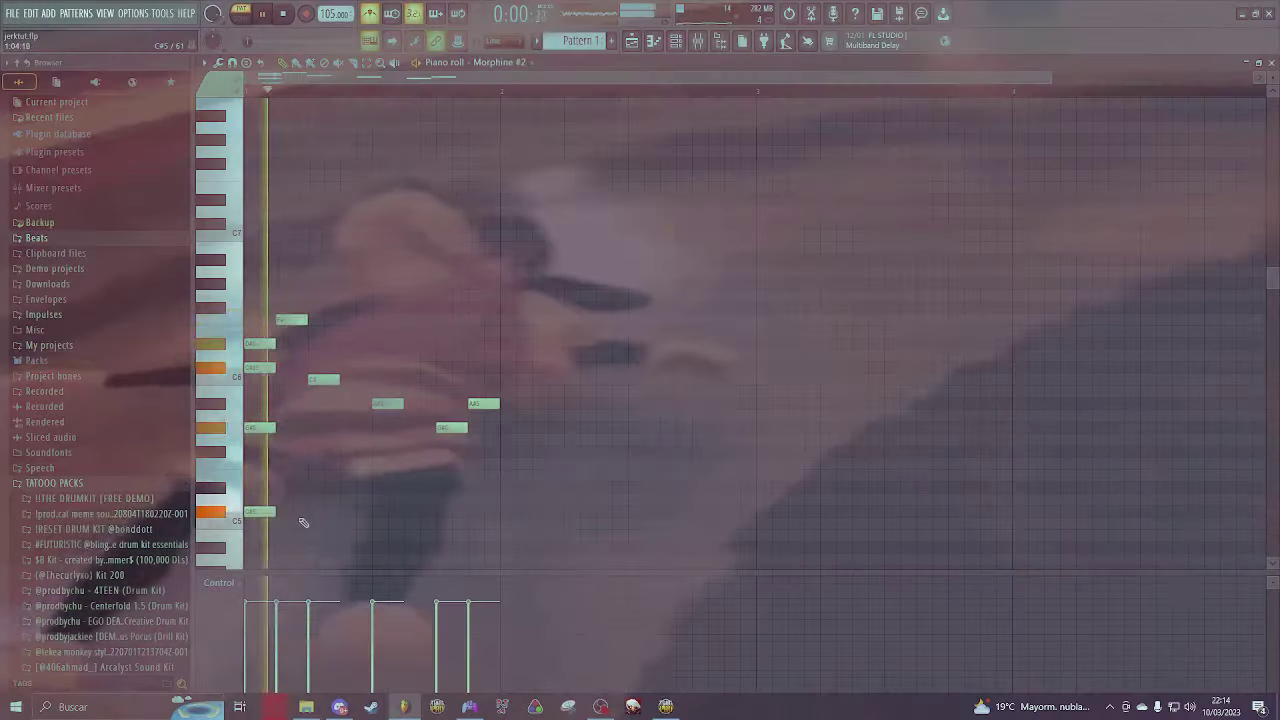
click(438, 524)
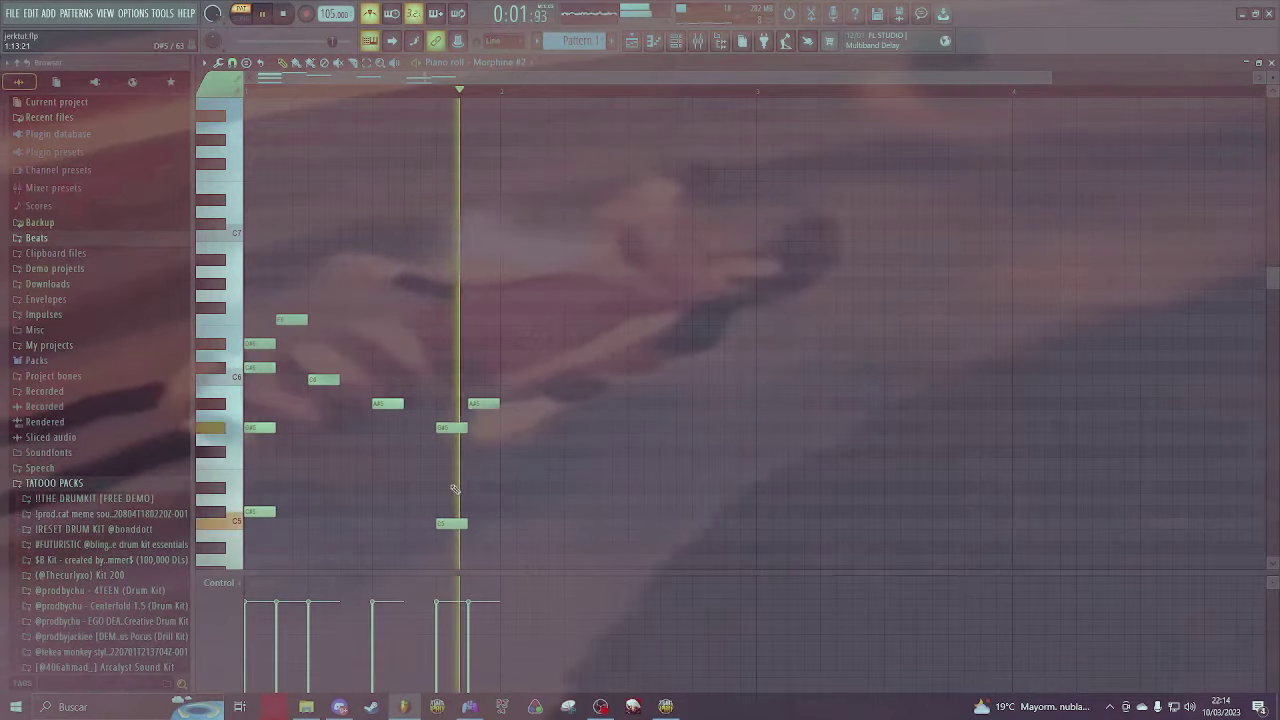
click(455, 285)
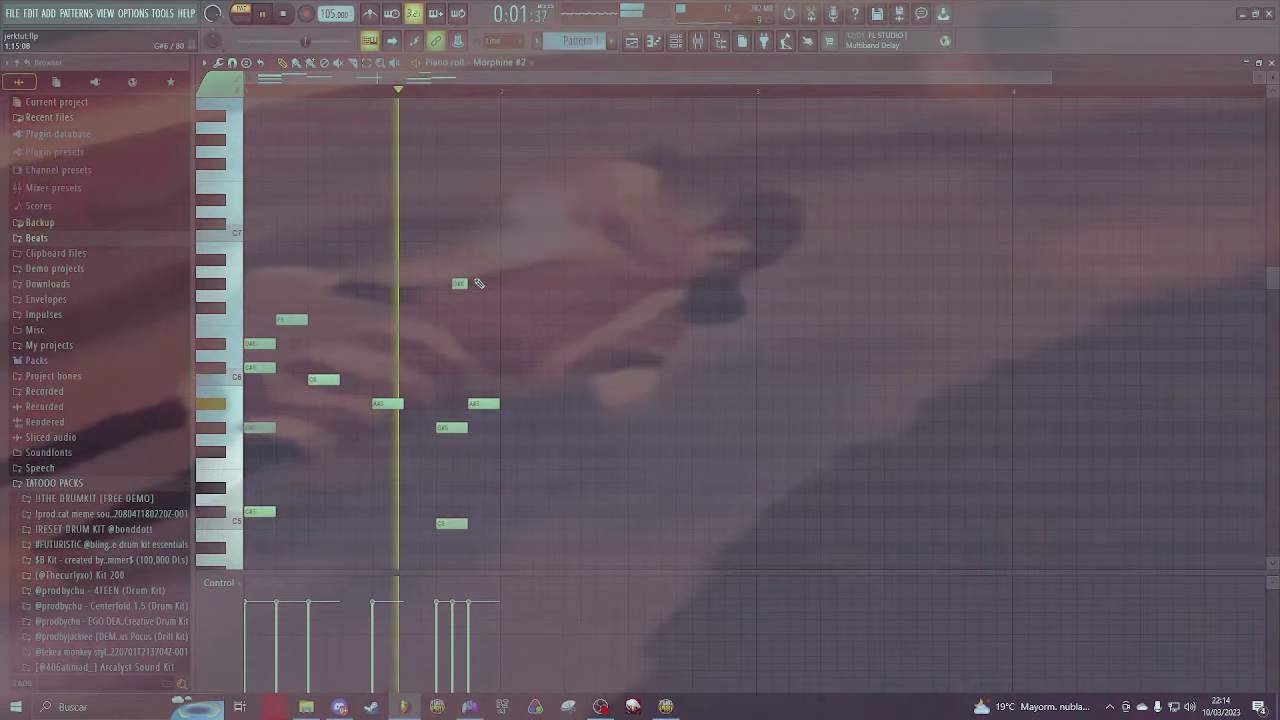
Step: Place a short D#5 under the C6 note and a short F5 under the first A#5, and select both short notes
scroll(457, 286, down, 3)
click(315, 379)
click(379, 355)
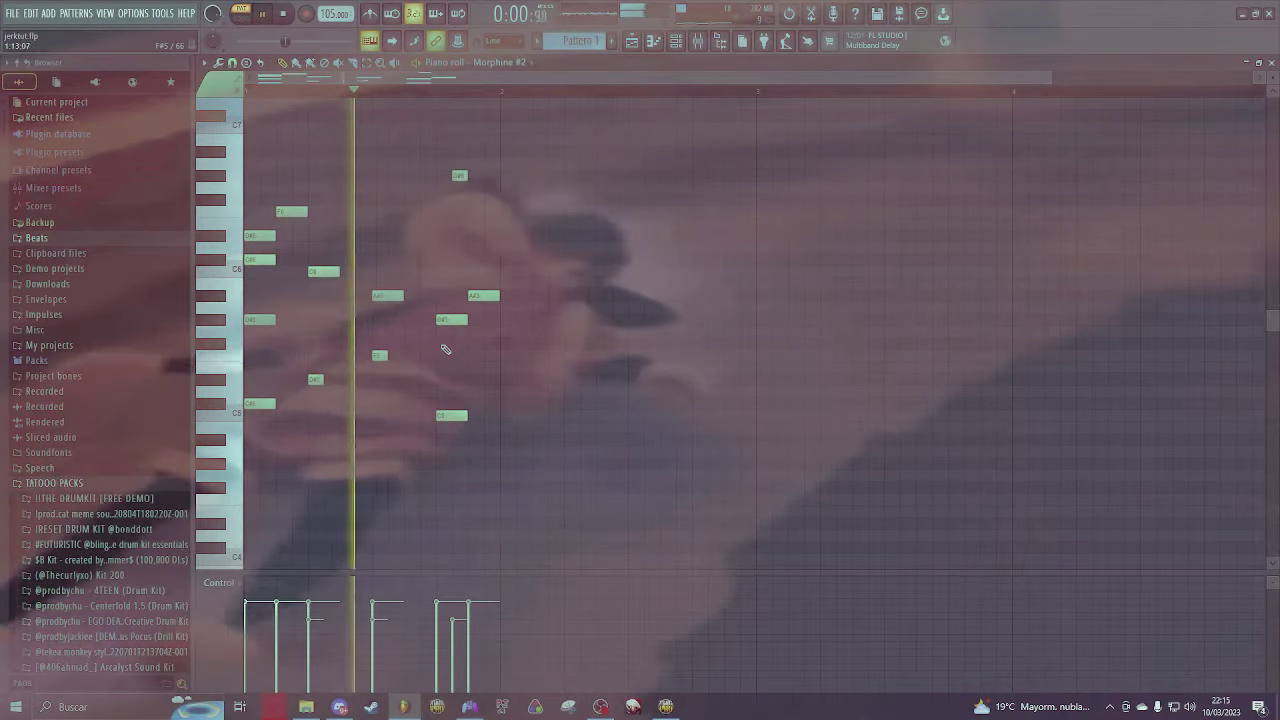
drag(390, 350, 324, 402)
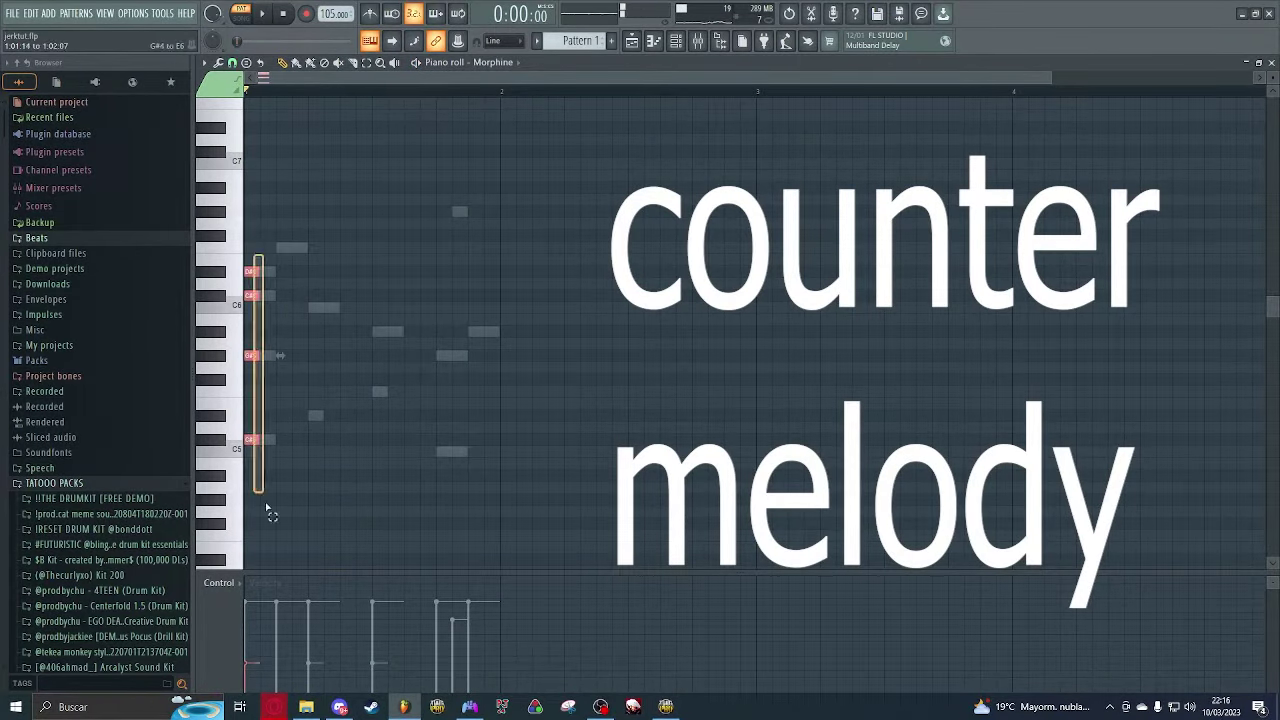
Step: Move the shortened four-note chord in Morphine's piano roll to step 3 of bar 1
key(space)
drag(252, 443, 282, 441)
key(space)
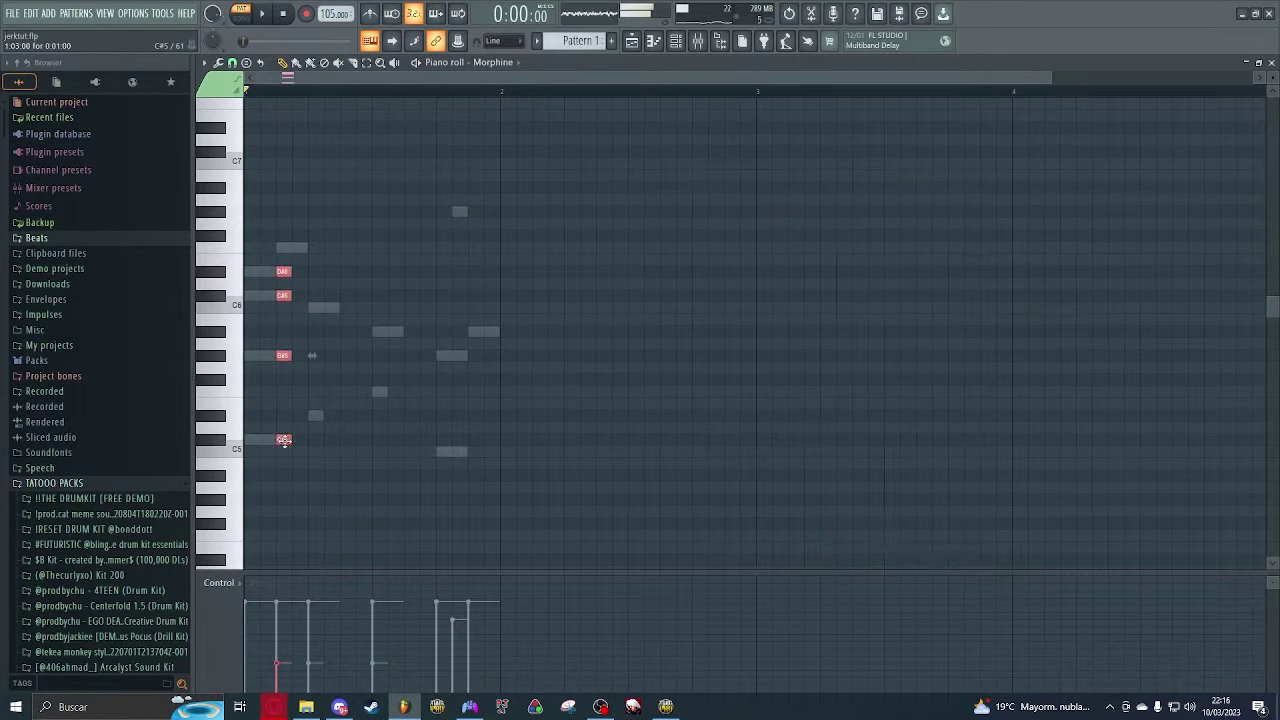
Step: Transpose Morphine's chord up one octave and copy it to steps 5 and 7
key(space)
key(ctrl+Up)
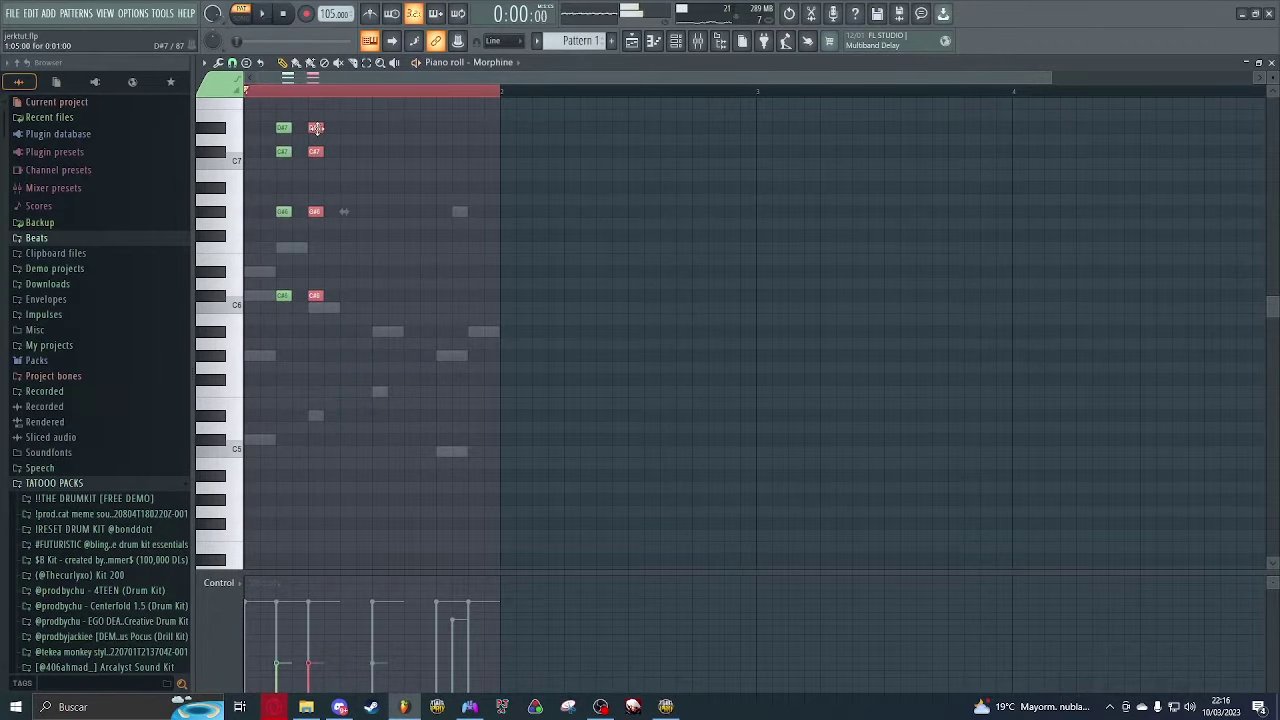
drag(317, 127, 348, 128)
key(space)
scroll(348, 128, up, 3)
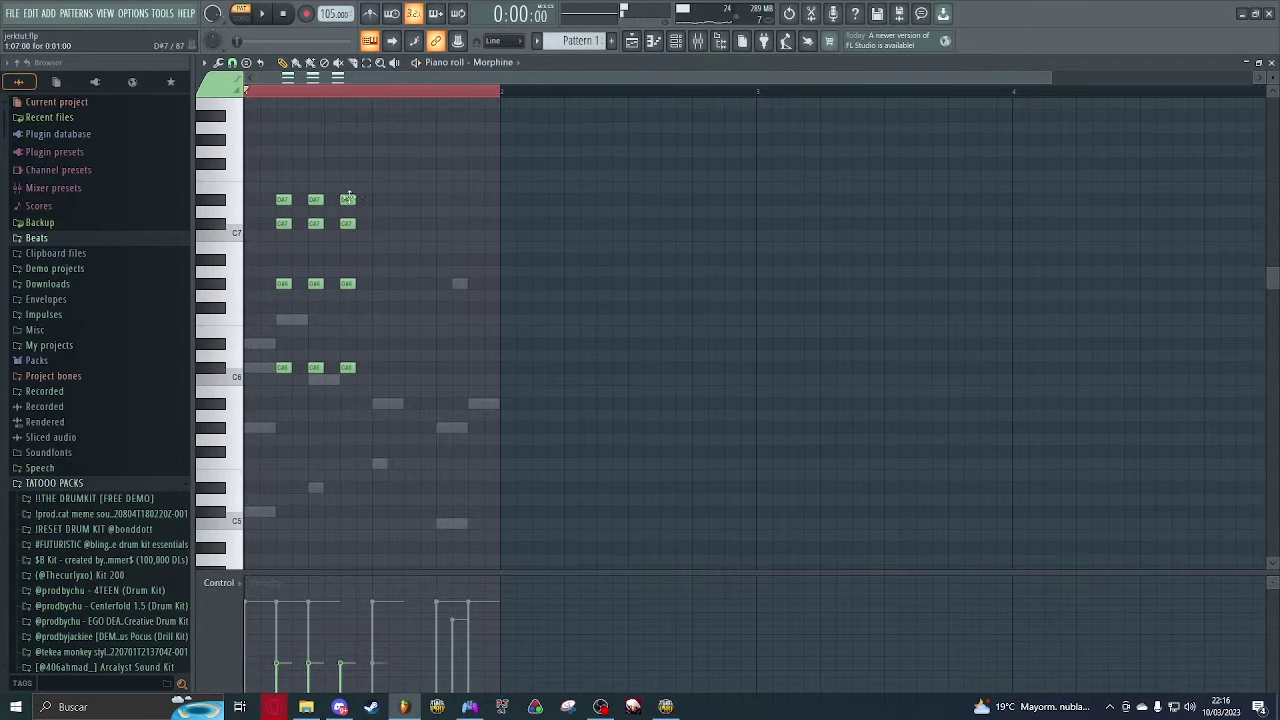
Step: Raise the third chord's top note to F7 and repeat it on steps 9, 11 and 13, ending with F#7 on step 15
key(space)
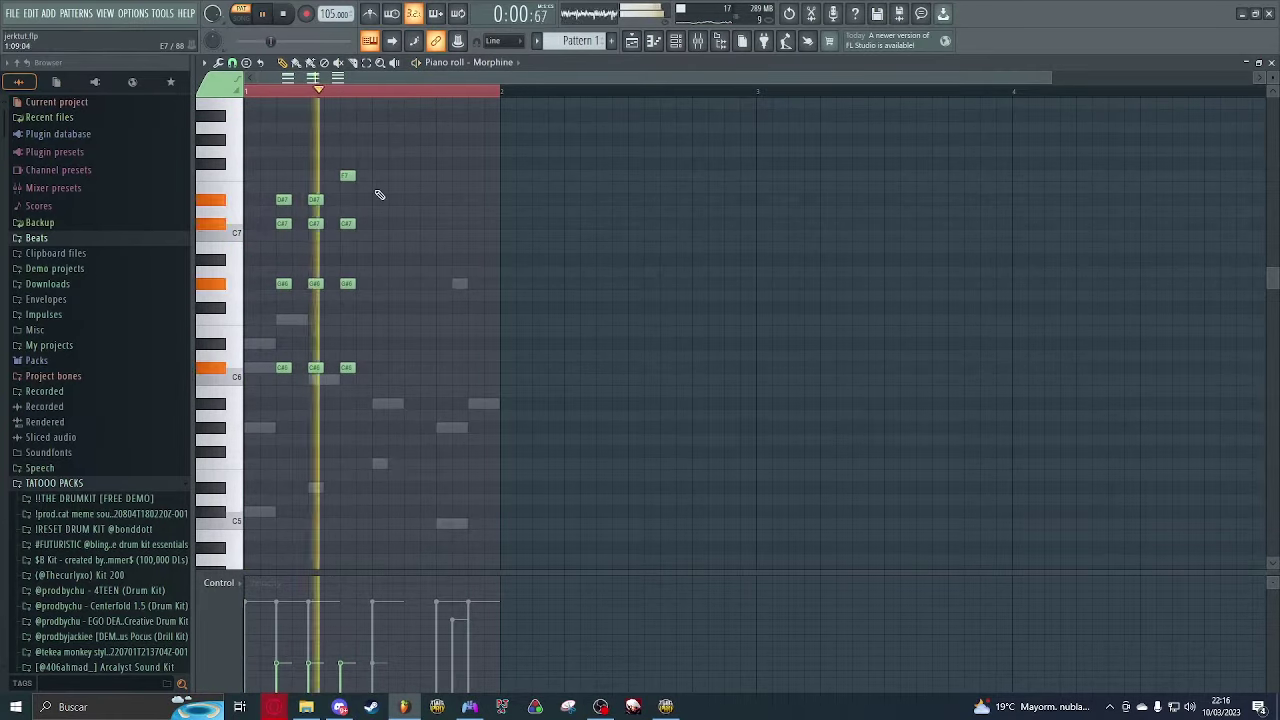
key(space)
drag(348, 172, 472, 167)
key(space)
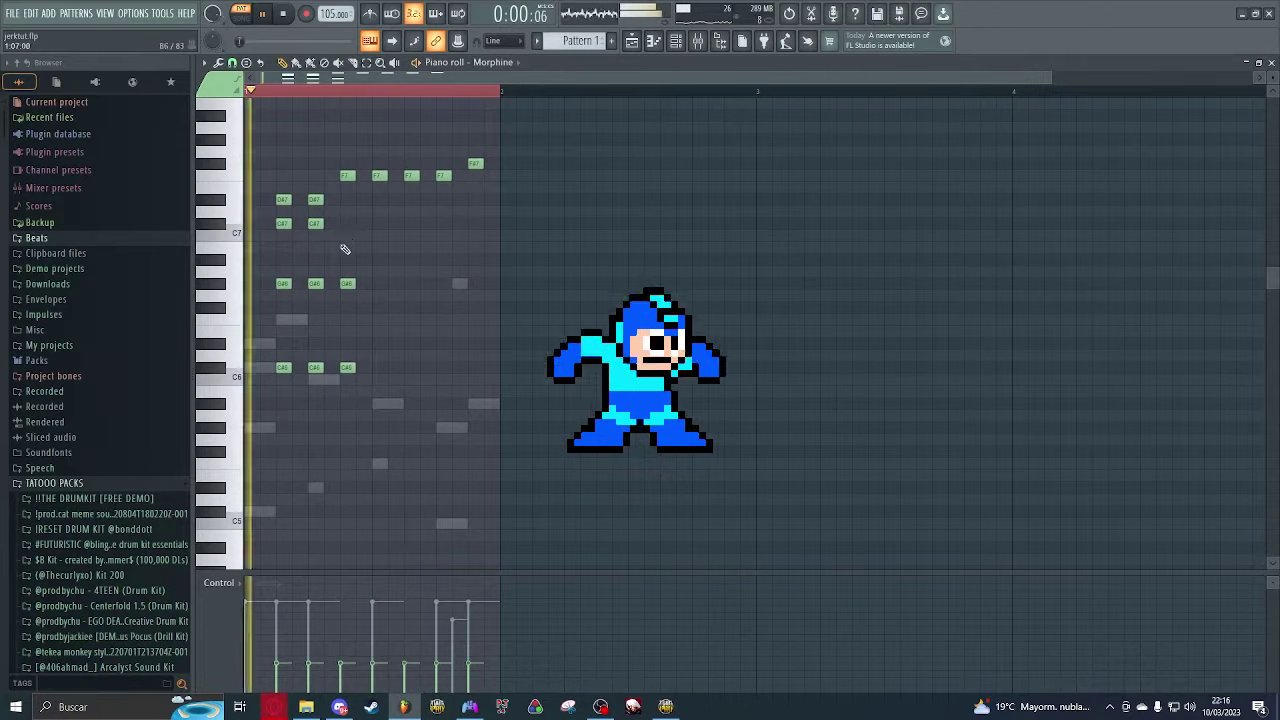
Step: Fill in the lower counter-melody notes: G#6/C#6 on step 9, F6/C#6 on step 11, G#6/D#6 on step 13 and F6/D#6 on step 15
key(space)
click(443, 343)
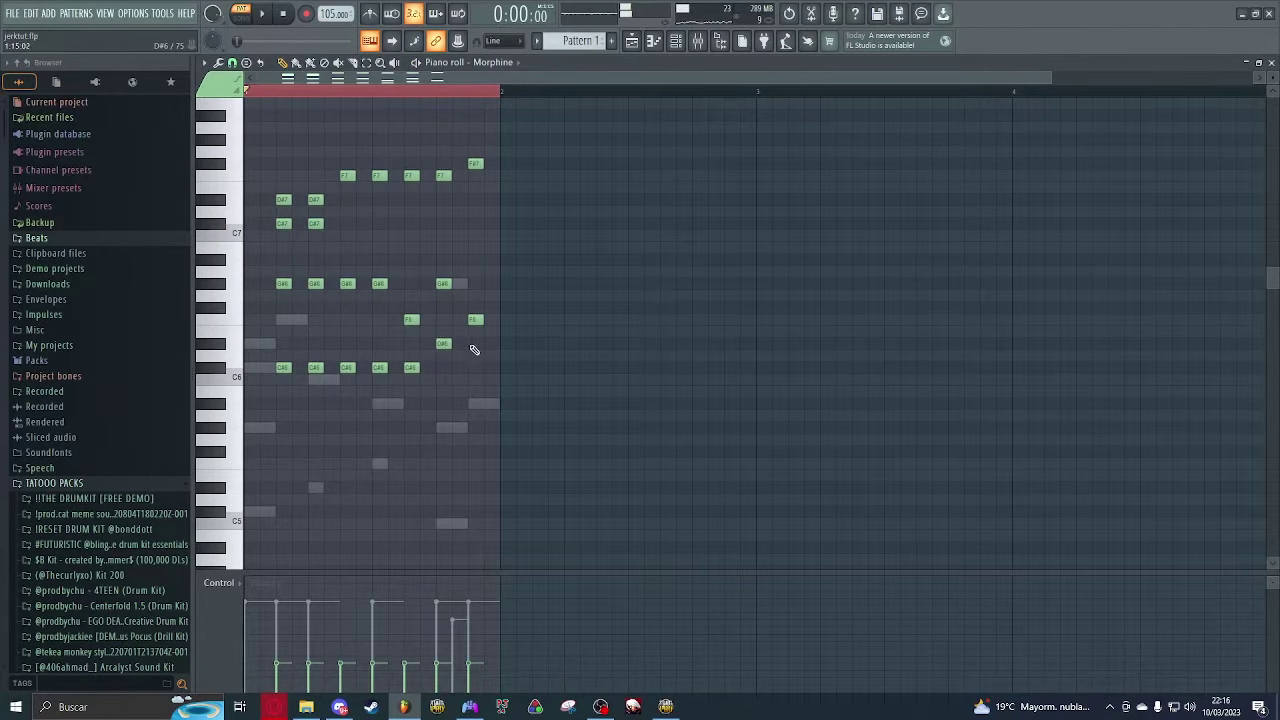
click(474, 344)
key(space)
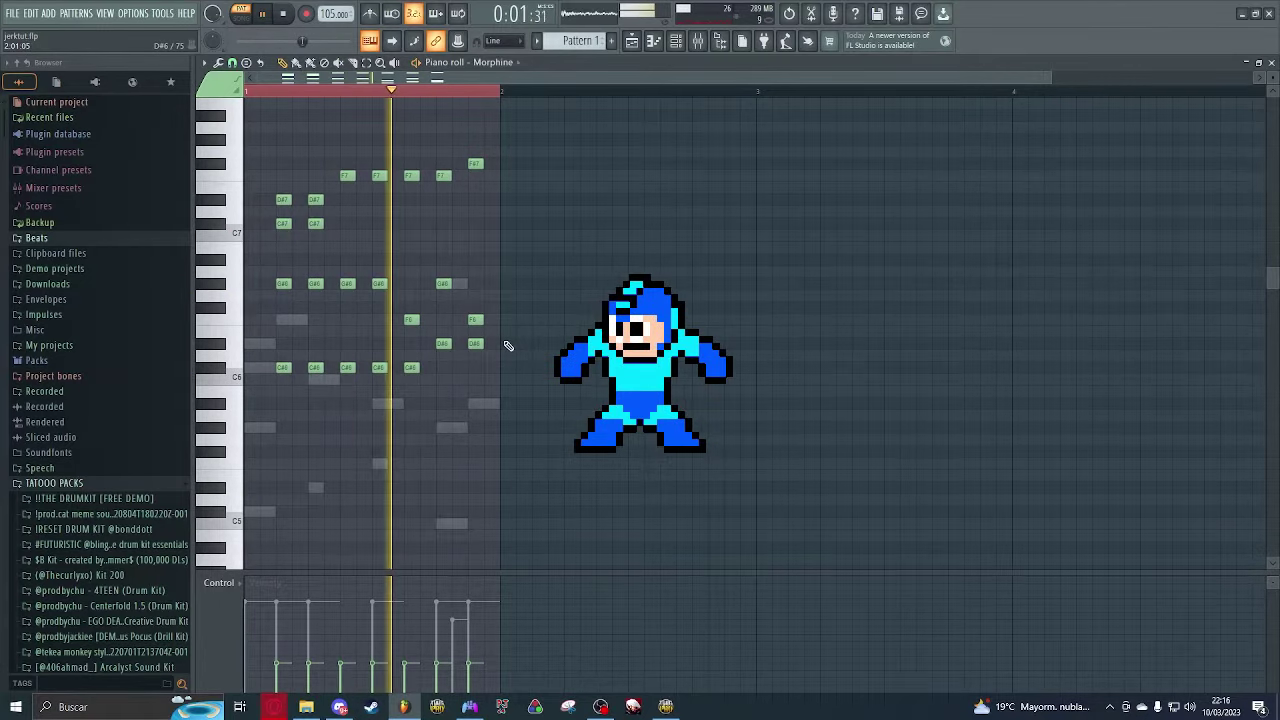
Step: Stop playback and add a Sytrus instrument channel to the channel rack
click(676, 50)
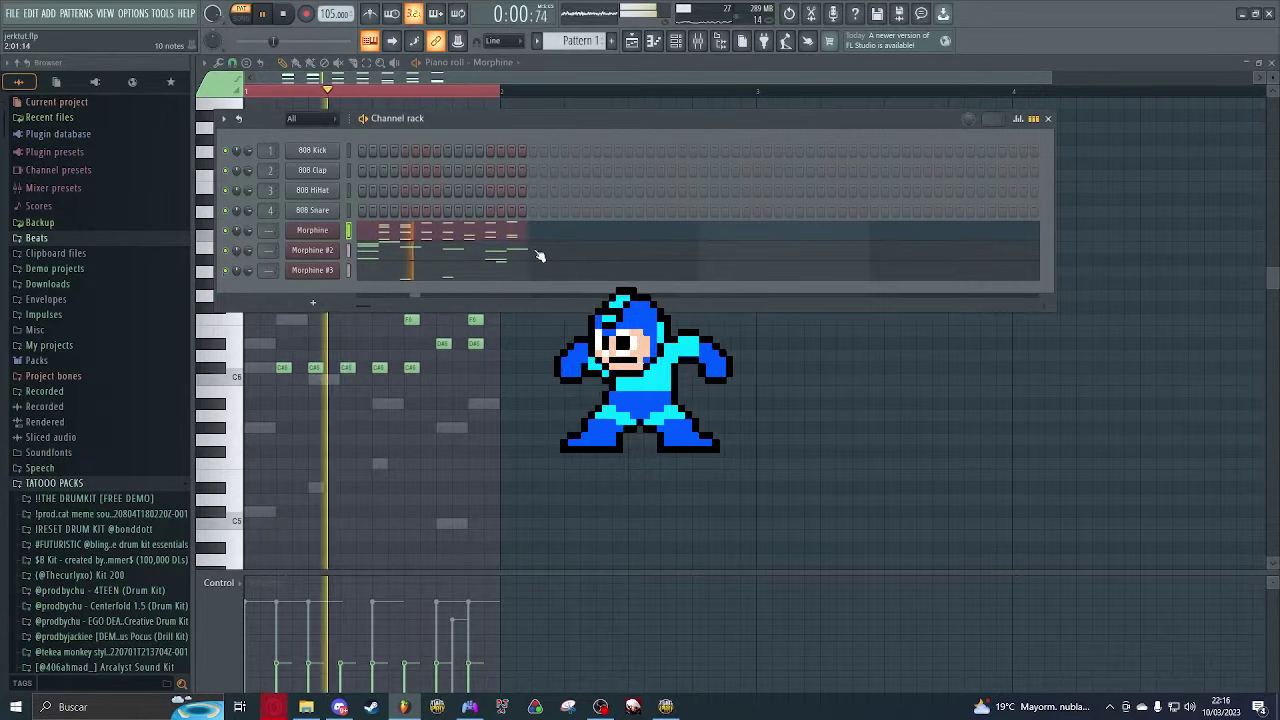
key(space)
click(321, 304)
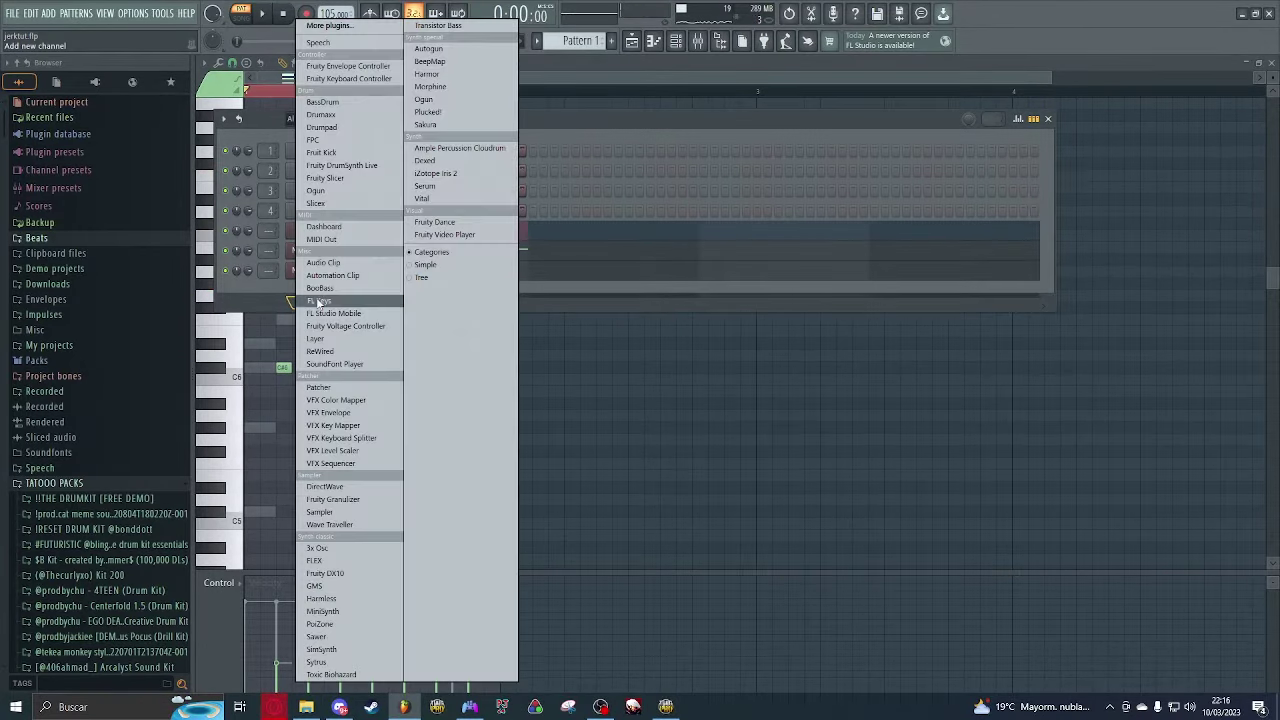
click(344, 664)
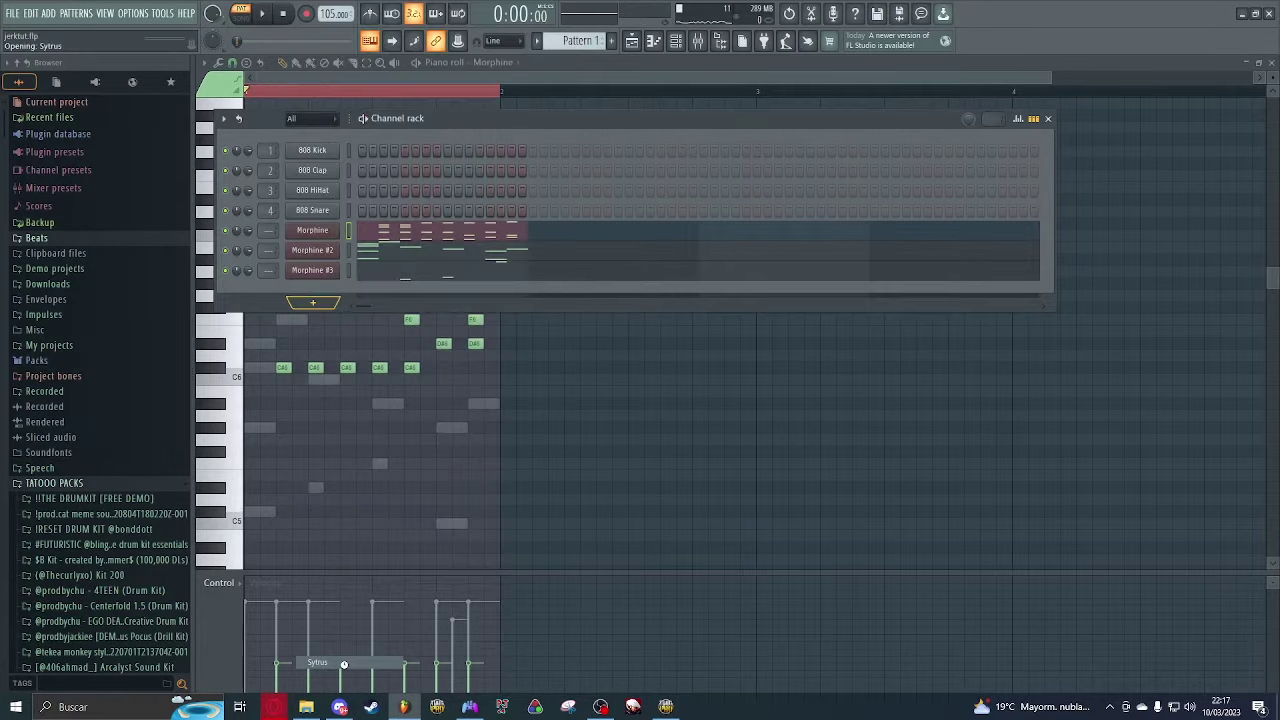
click(717, 133)
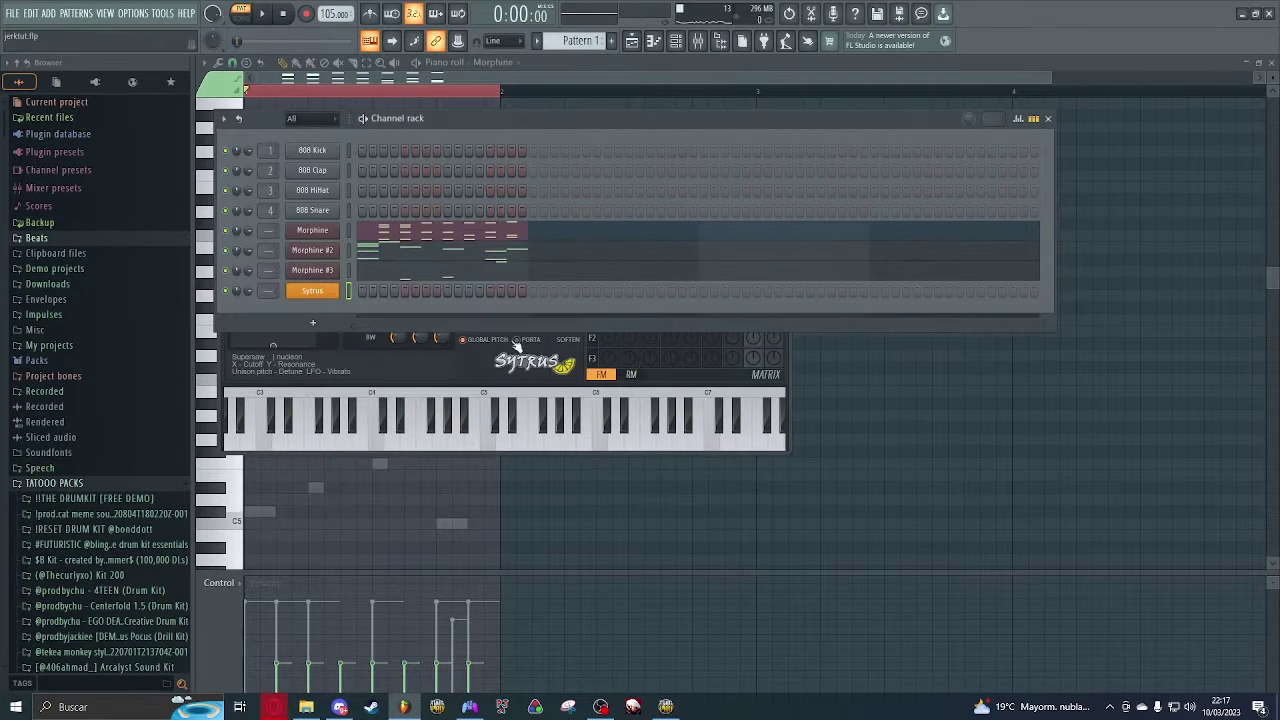
Step: Load Sytrus's Euroarp preset and browse onward to the Moon ray preset
click(648, 438)
click(742, 147)
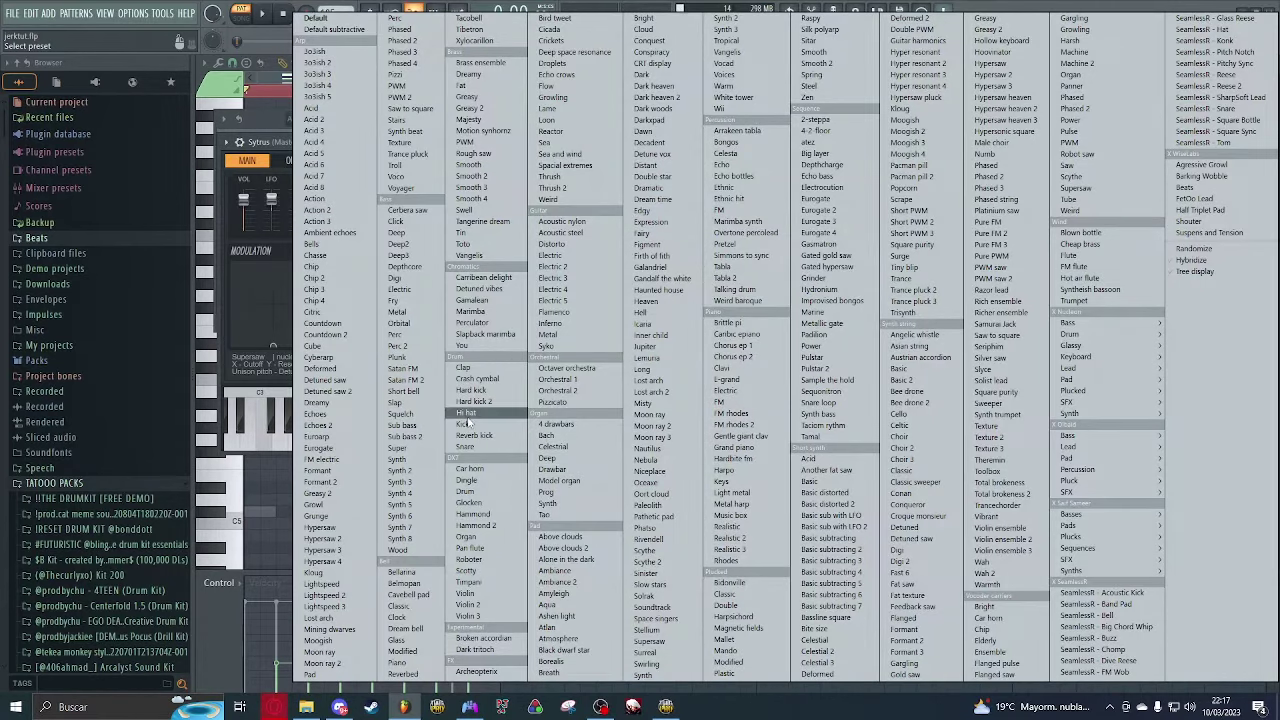
click(349, 437)
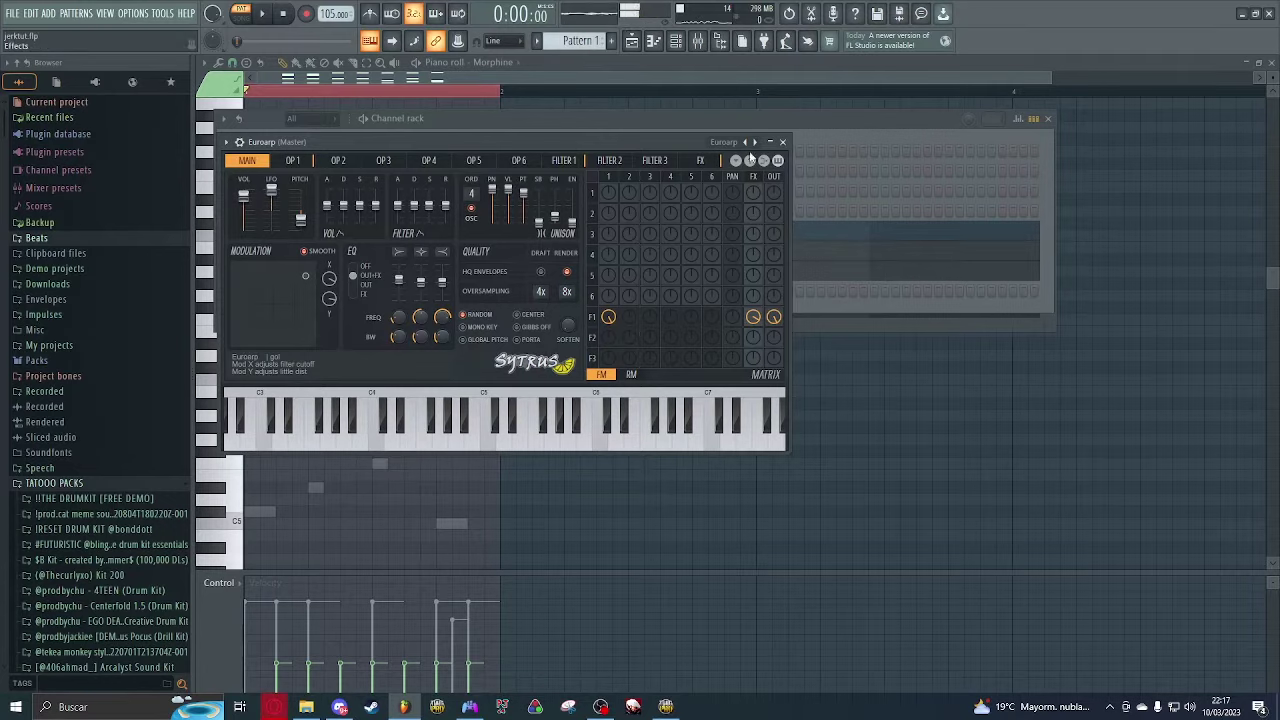
click(764, 145)
Step: Copy the Morphine #2 melody into the Moon ray channel, close the Sytrus window and play the pattern
click(261, 122)
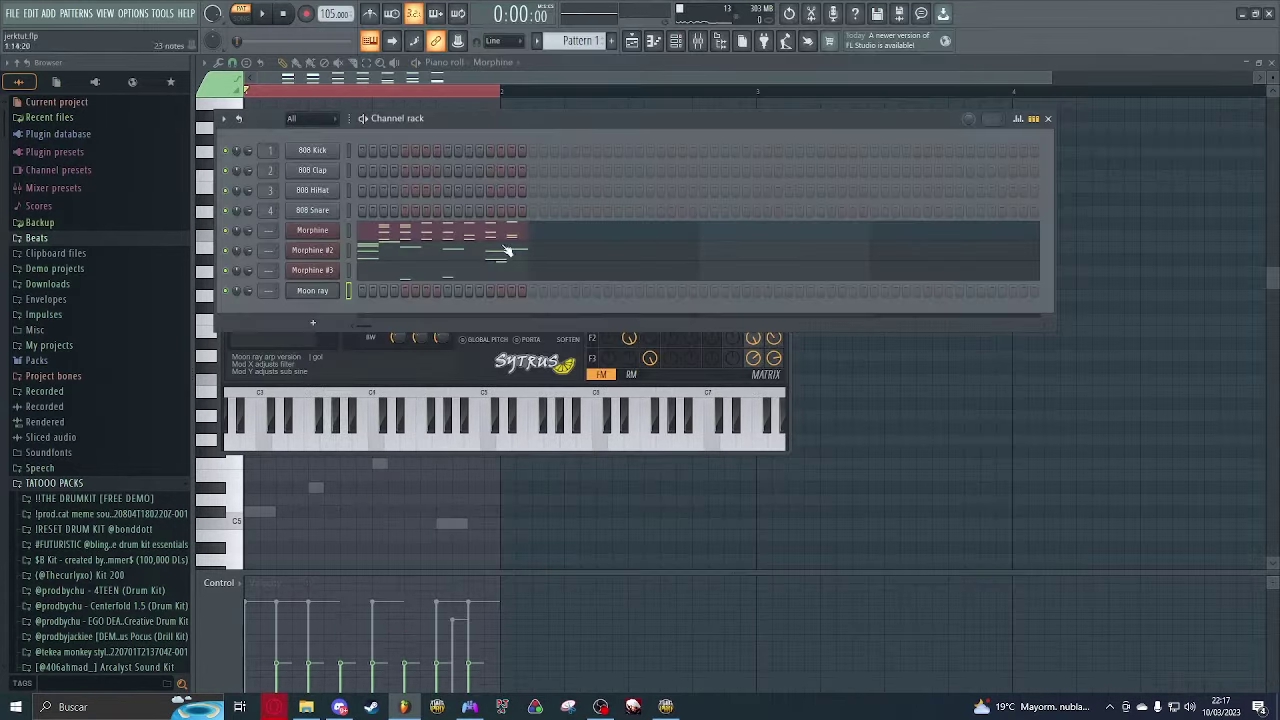
drag(432, 450, 558, 452)
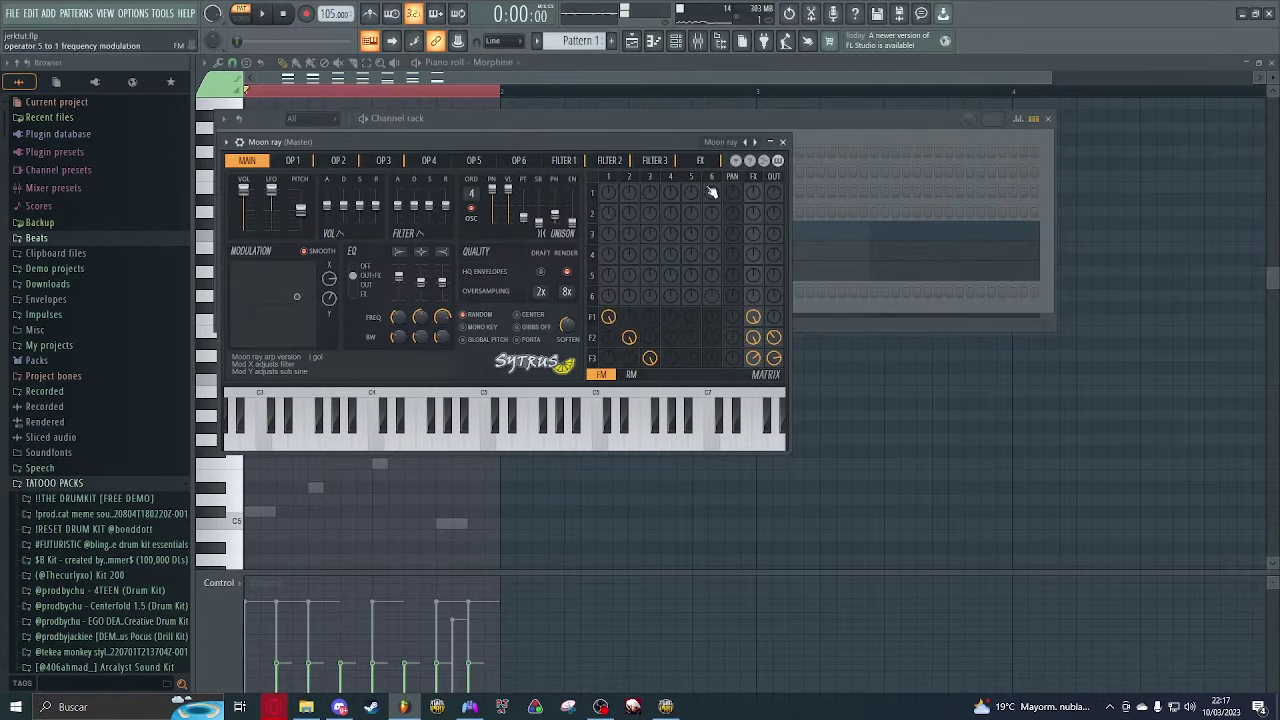
click(783, 141)
right_click(340, 286)
key(space)
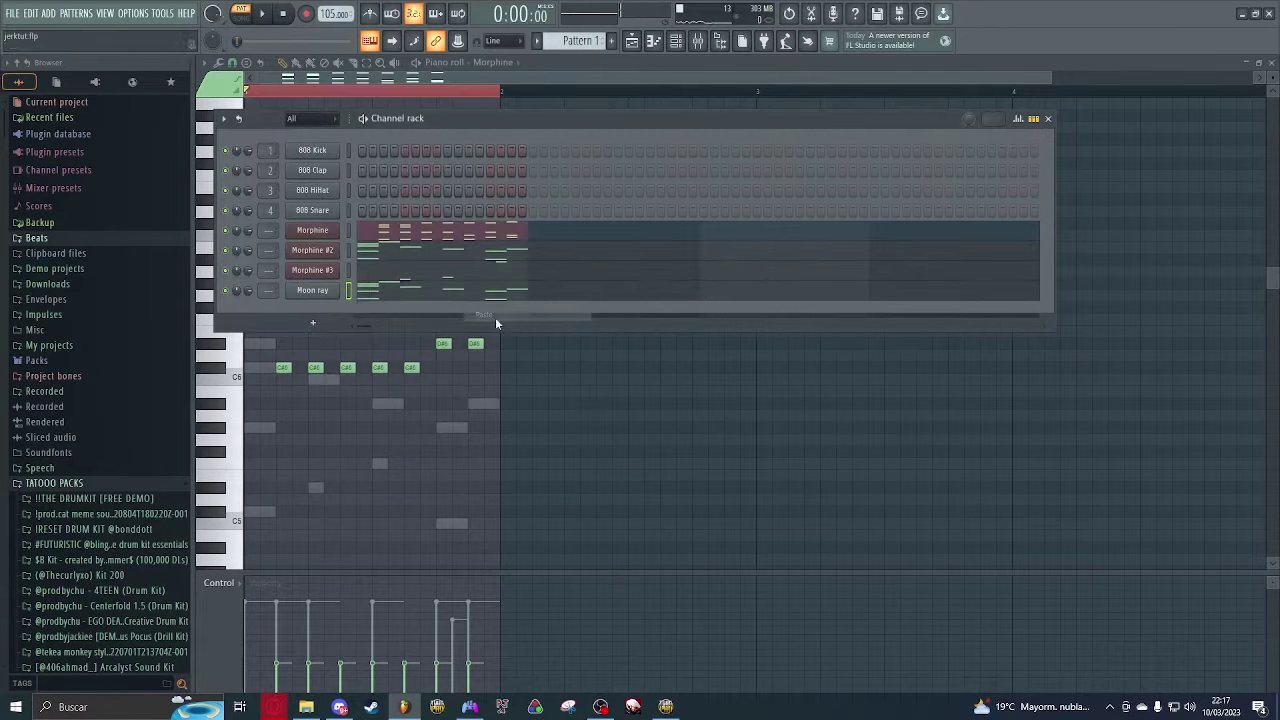
Step: Open the piano roll from the channel rack and transpose the Moon ray melody up one octave
click(700, 423)
right_click(701, 425)
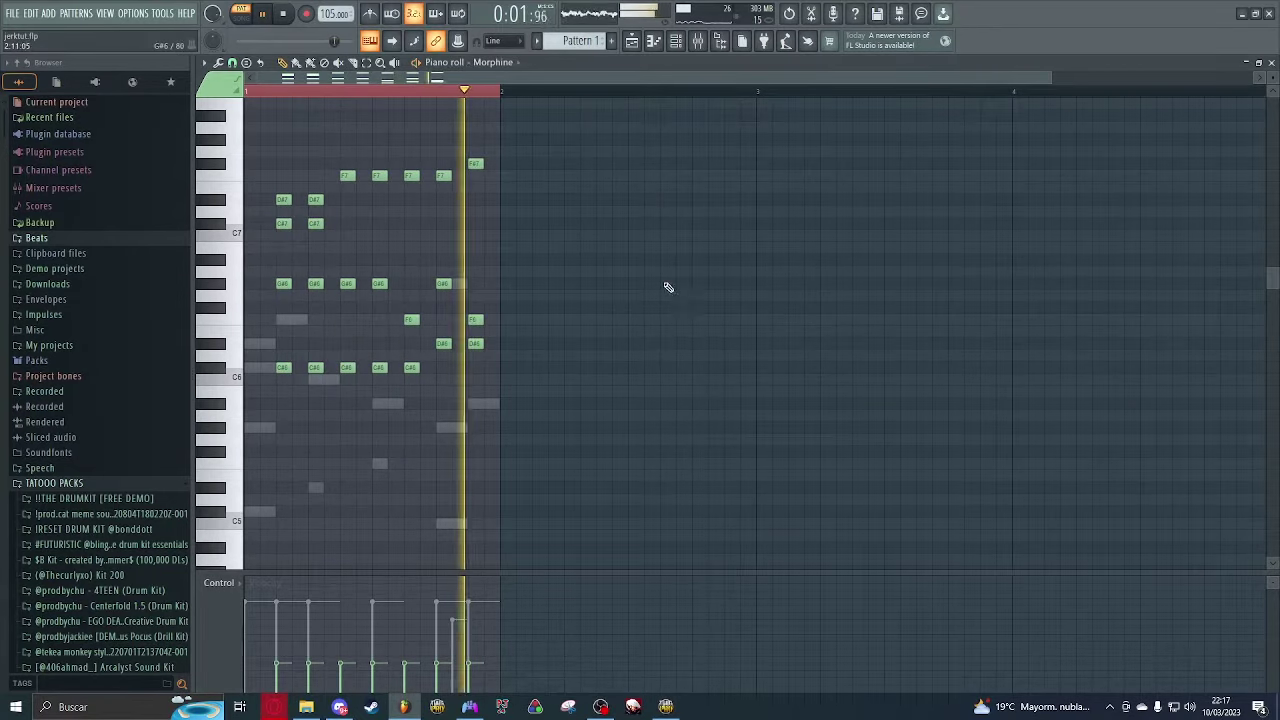
click(676, 41)
right_click(343, 250)
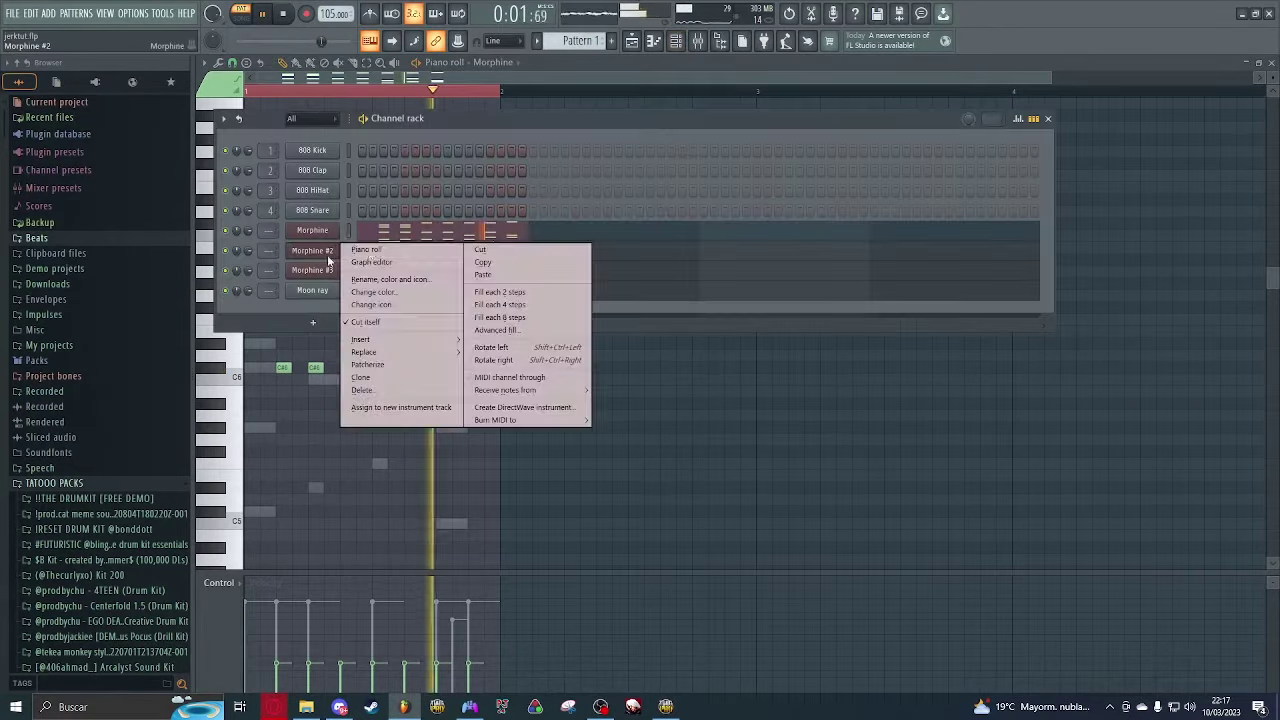
click(372, 252)
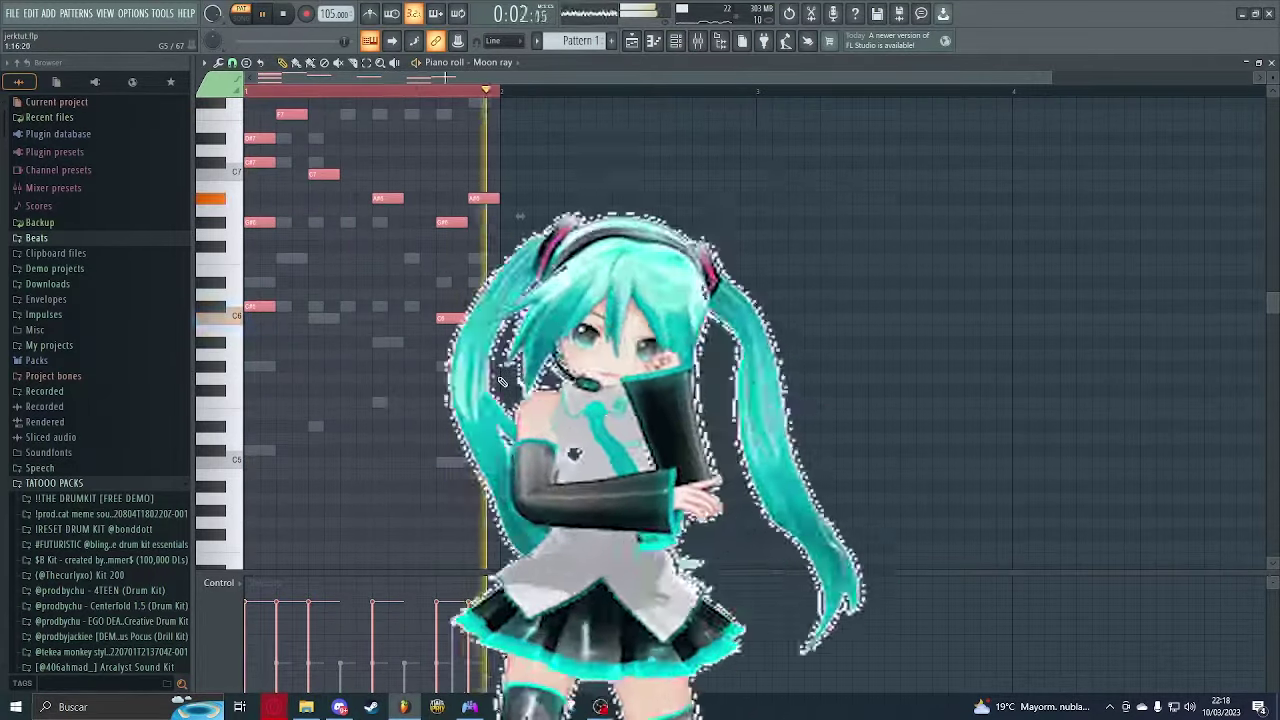
Step: Stop playback and add a Harmor instrument channel to the channel rack
key(F6)
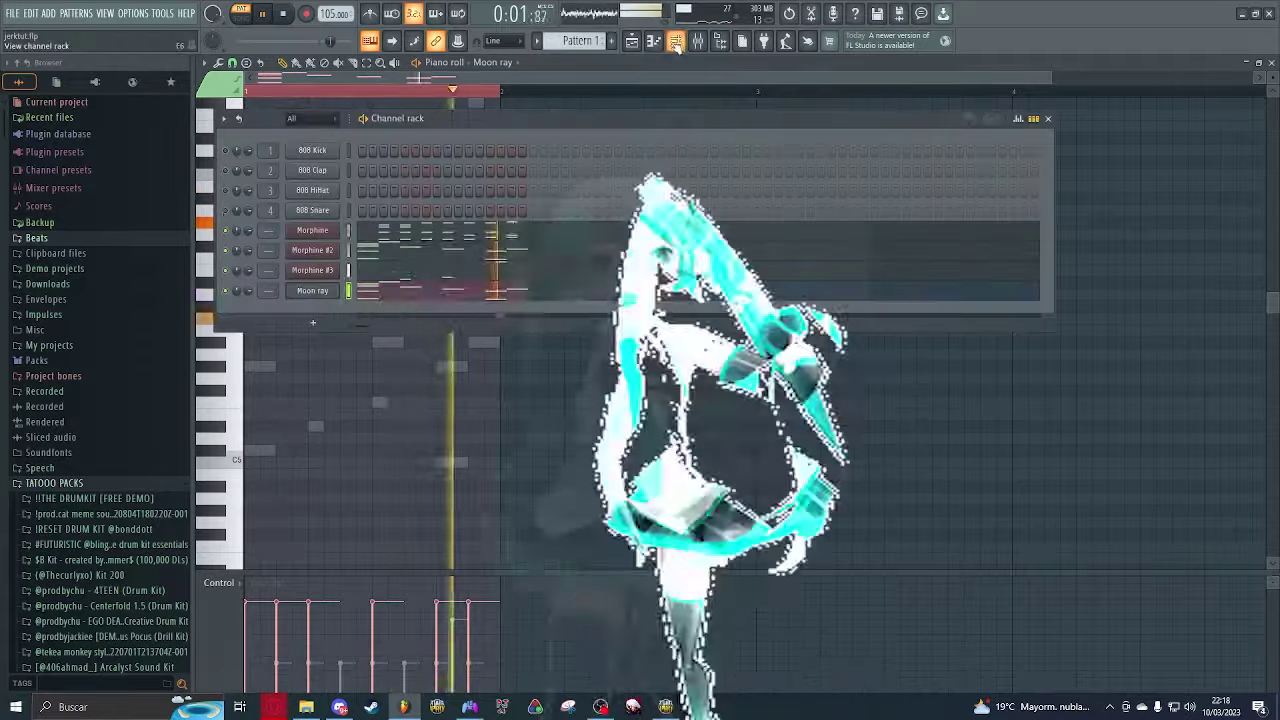
key(space)
click(314, 319)
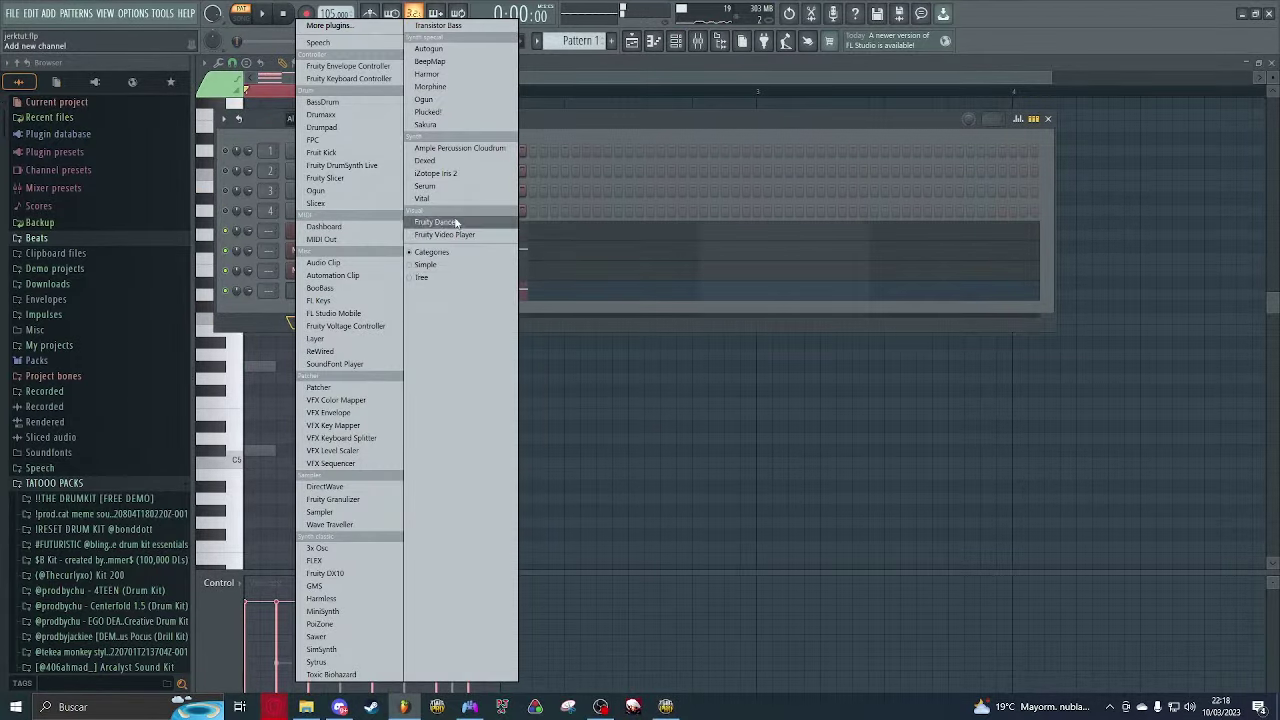
click(476, 76)
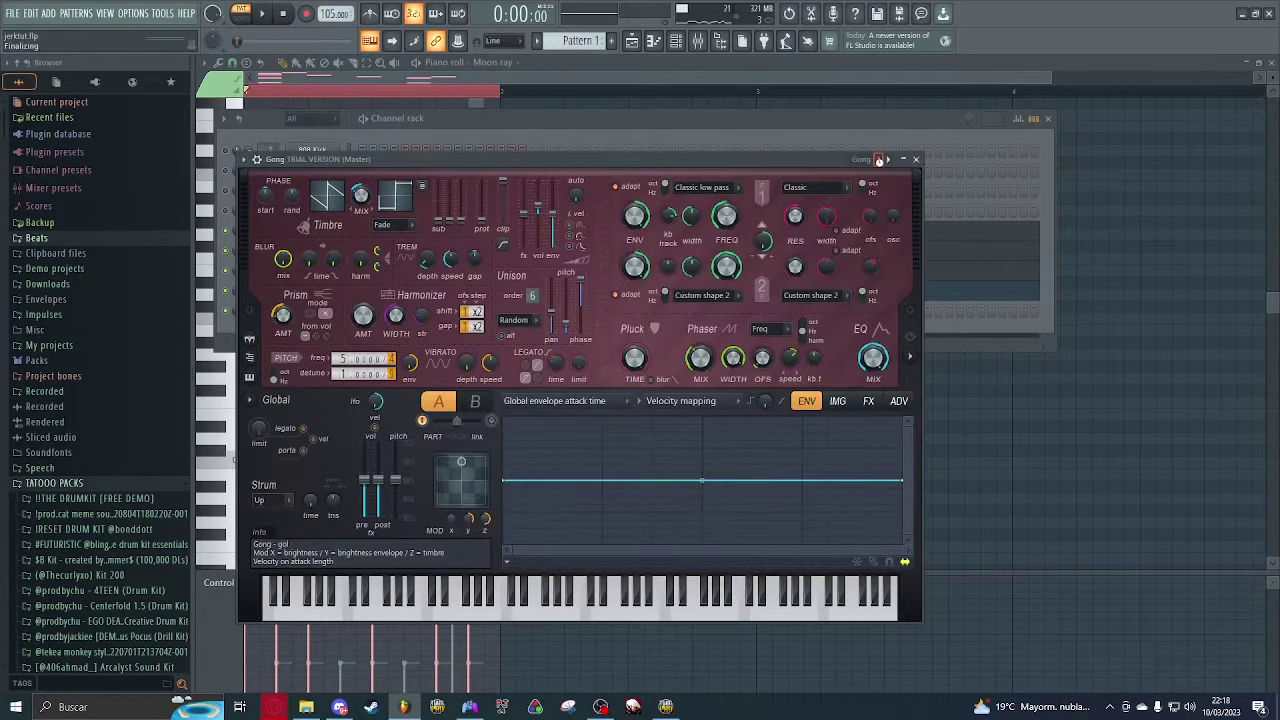
Step: Load Harmor's Fairy bells preset and audition its copy of the melody, placed two octaves below the Morphine #2 part
click(880, 160)
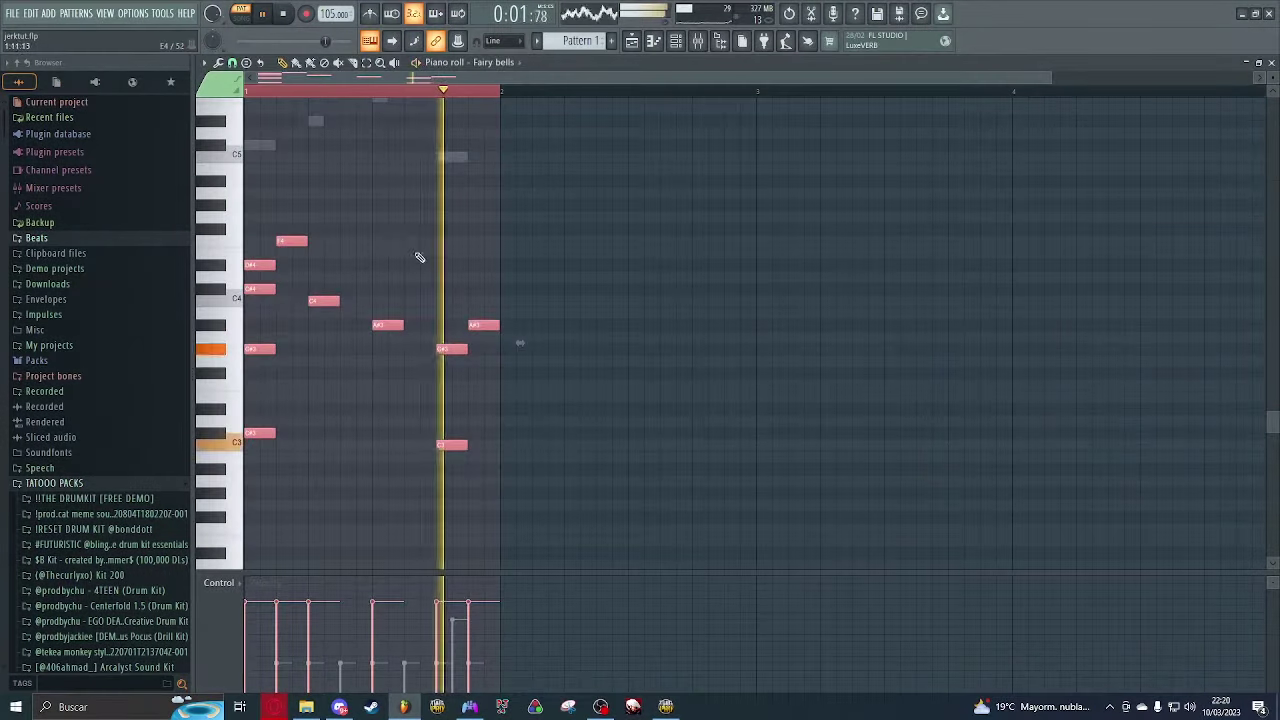
key(space)
key(F6)
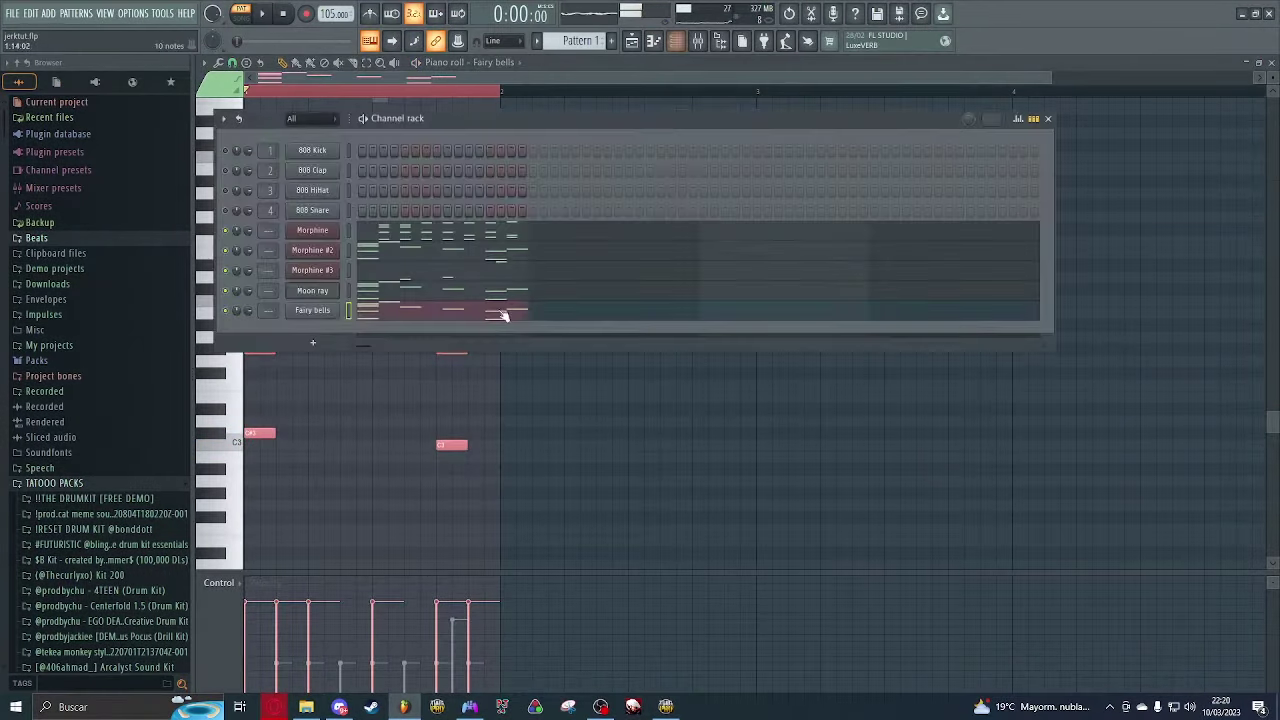
Step: Replace the Fairy bells sound with Harmor's Moonlight EP preset and close the plugin window
click(312, 312)
click(874, 162)
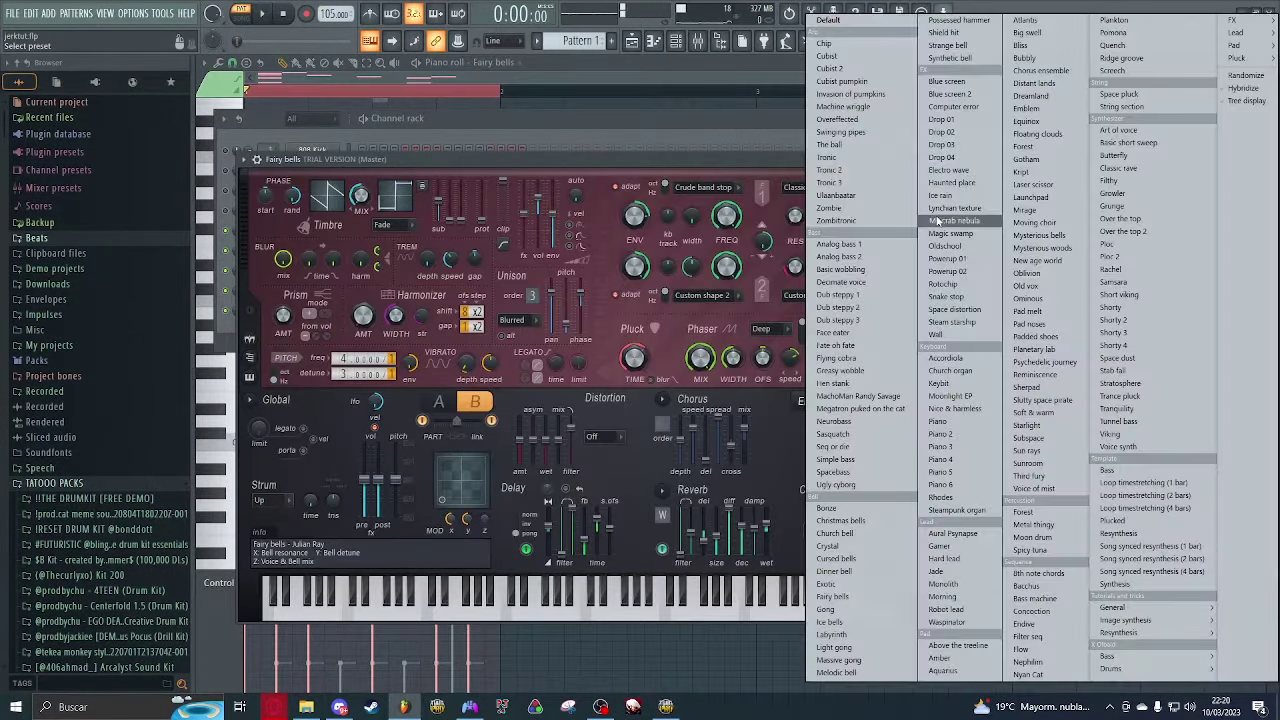
click(884, 172)
click(916, 160)
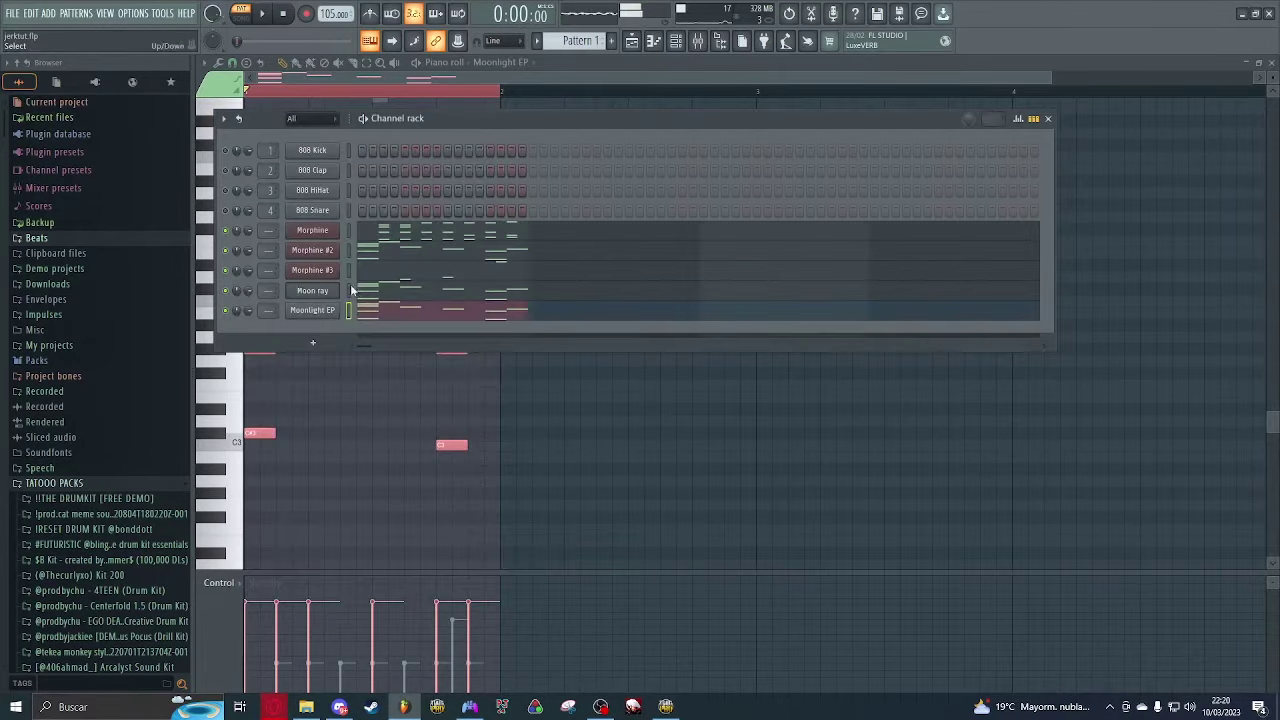
Step: Play the pattern and transpose the Moonlight EP melody up one octave in the piano roll
key(space)
key(F6)
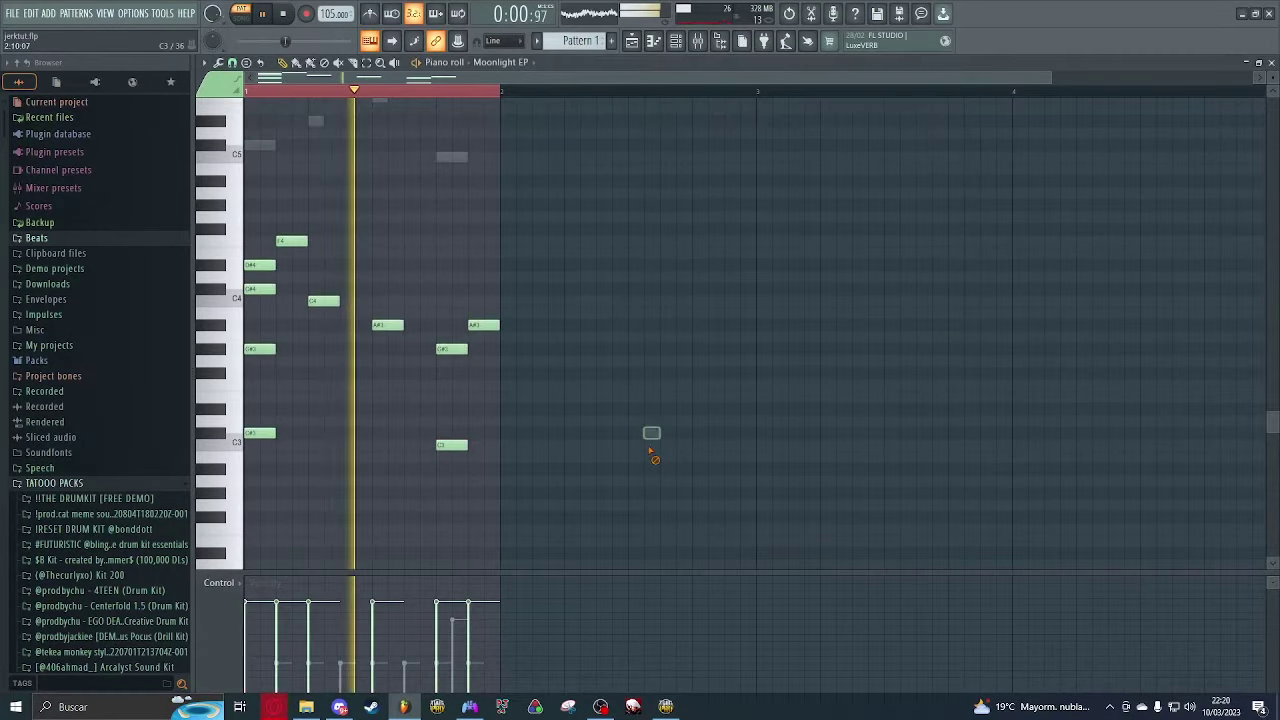
scroll(627, 510, down, 3)
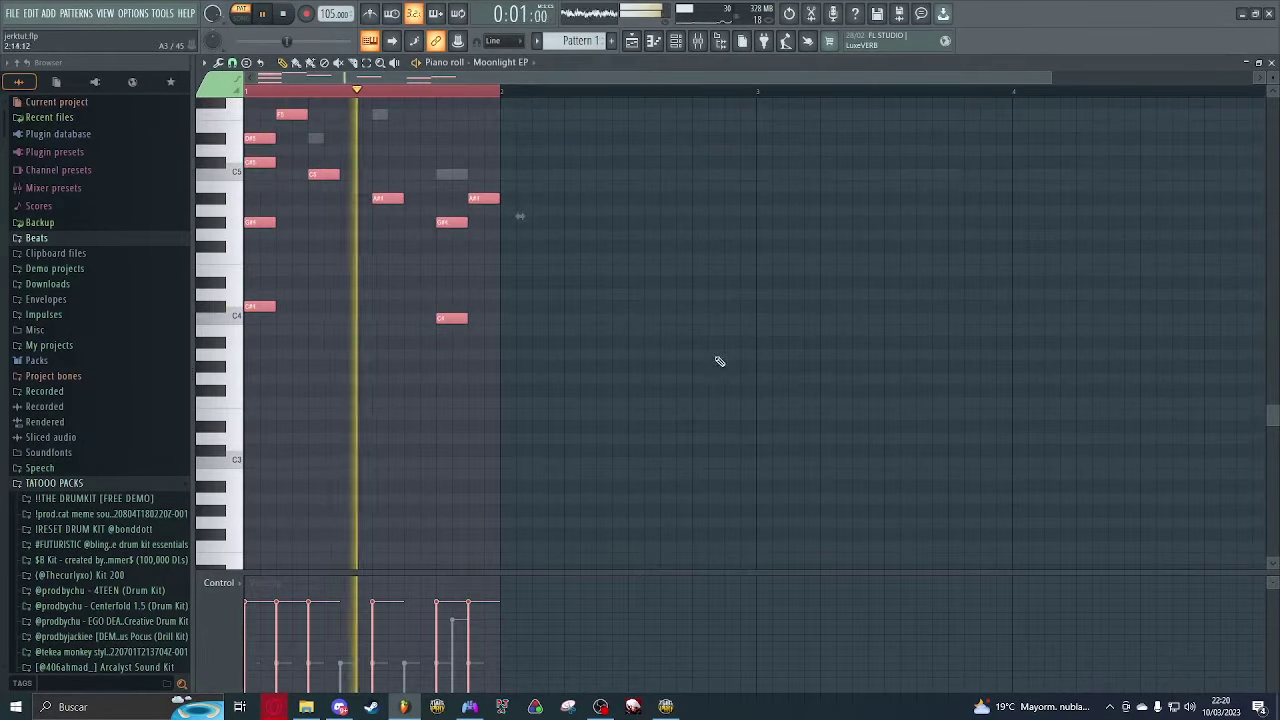
Step: Rework the Moonlight EP notes into sustained chords: hold the C#4, G#4, C#5, D#5 chord for half a bar, and follow it with D#5
click(382, 356)
right_click(380, 356)
scroll(280, 343, up, 1)
drag(280, 343, 371, 252)
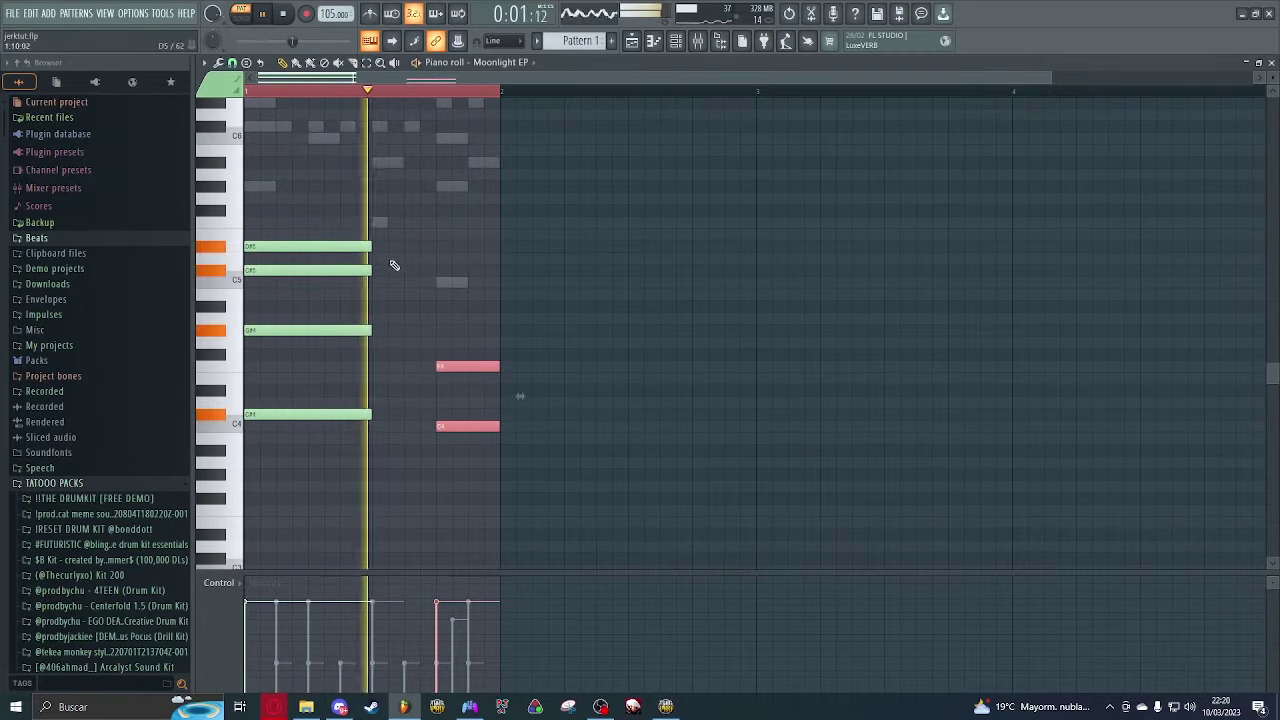
key(space)
click(380, 247)
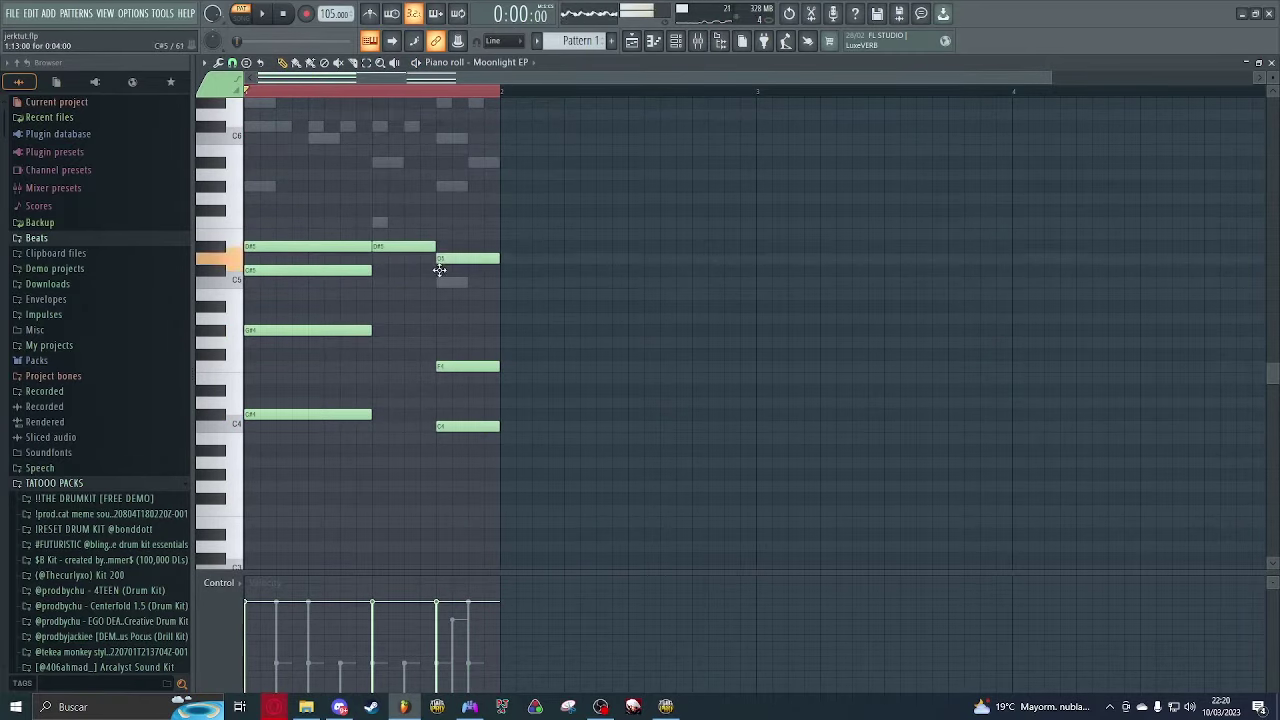
key(space)
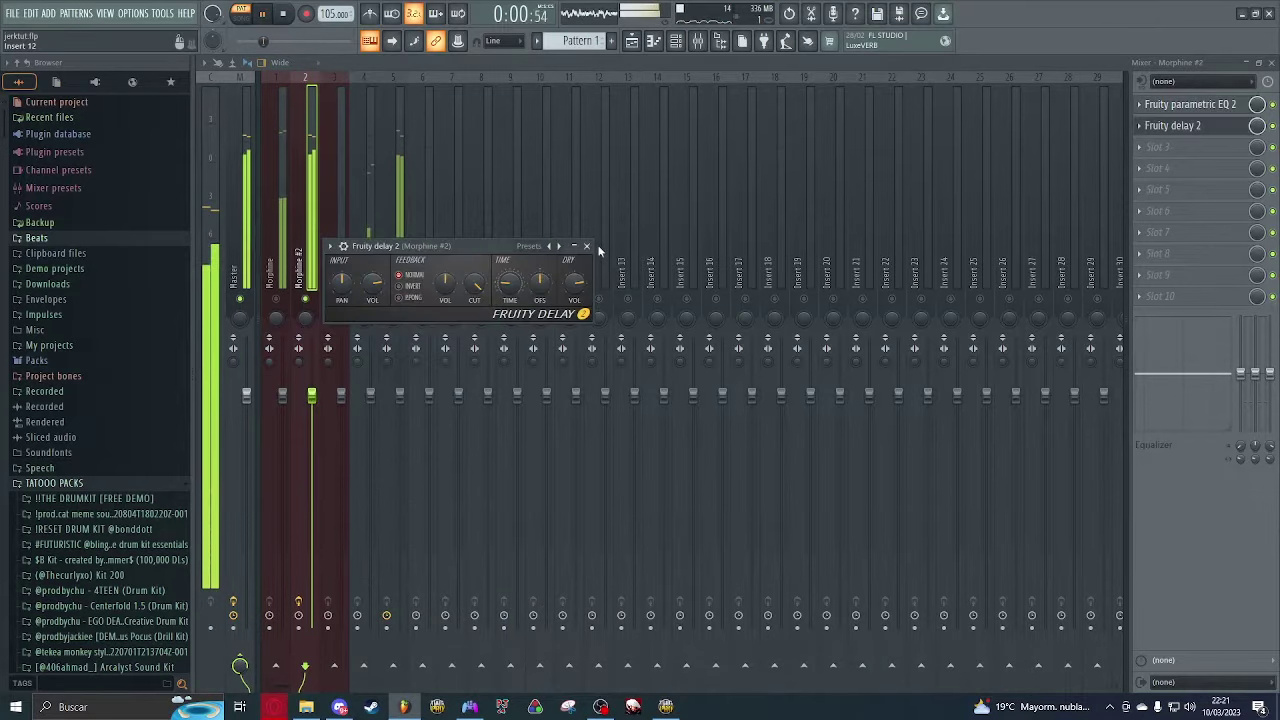
Step: Apply the Widen preset to Fruity Delay 2 on the Morphine #2 mixer track and close its window
click(525, 247)
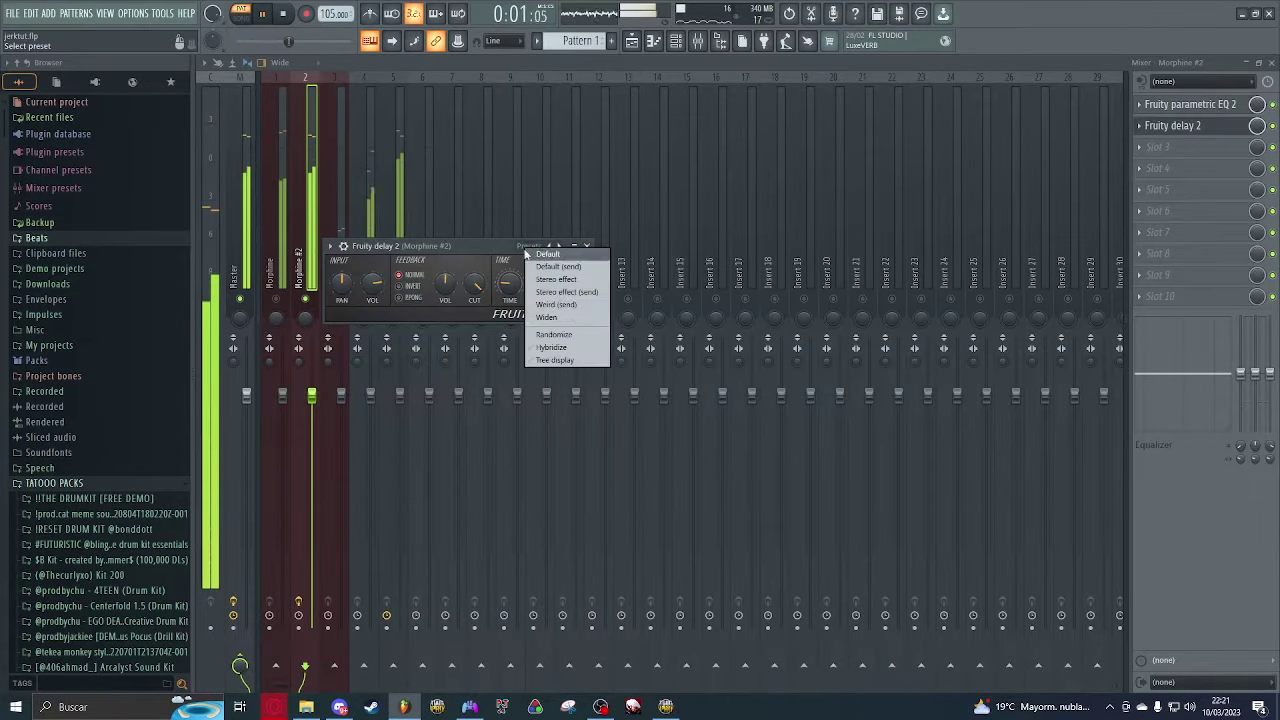
click(574, 317)
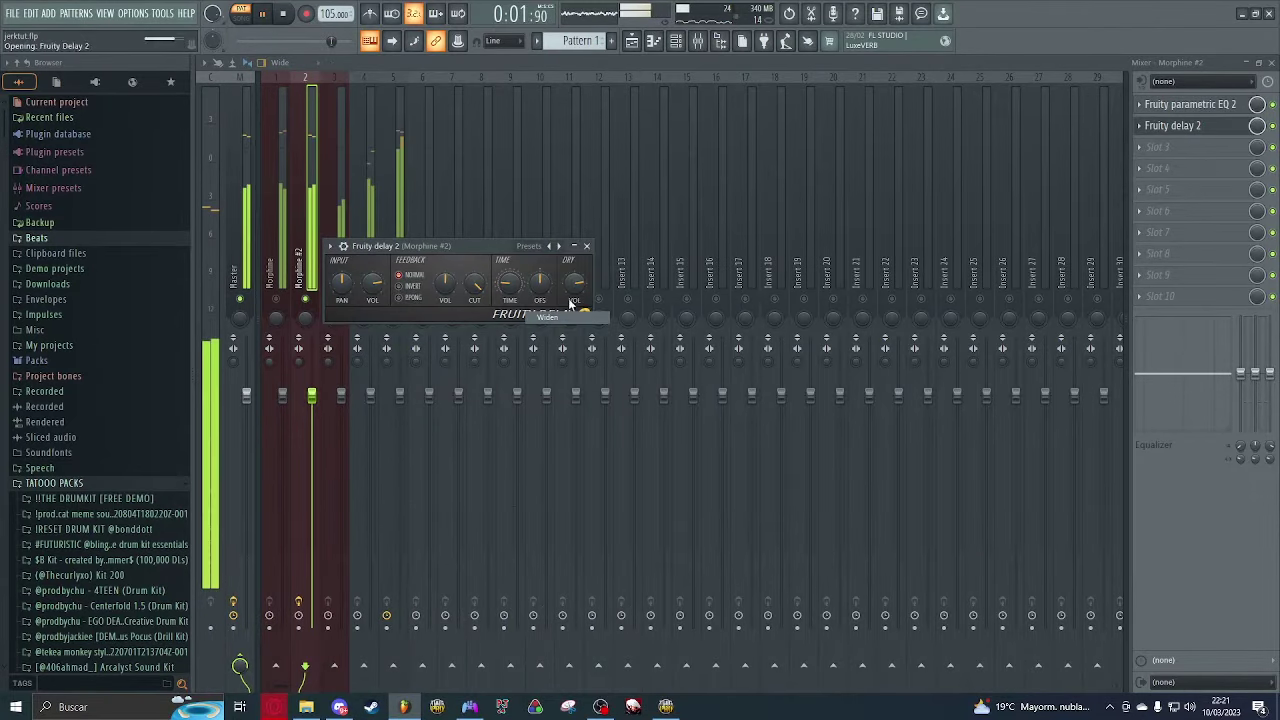
click(588, 247)
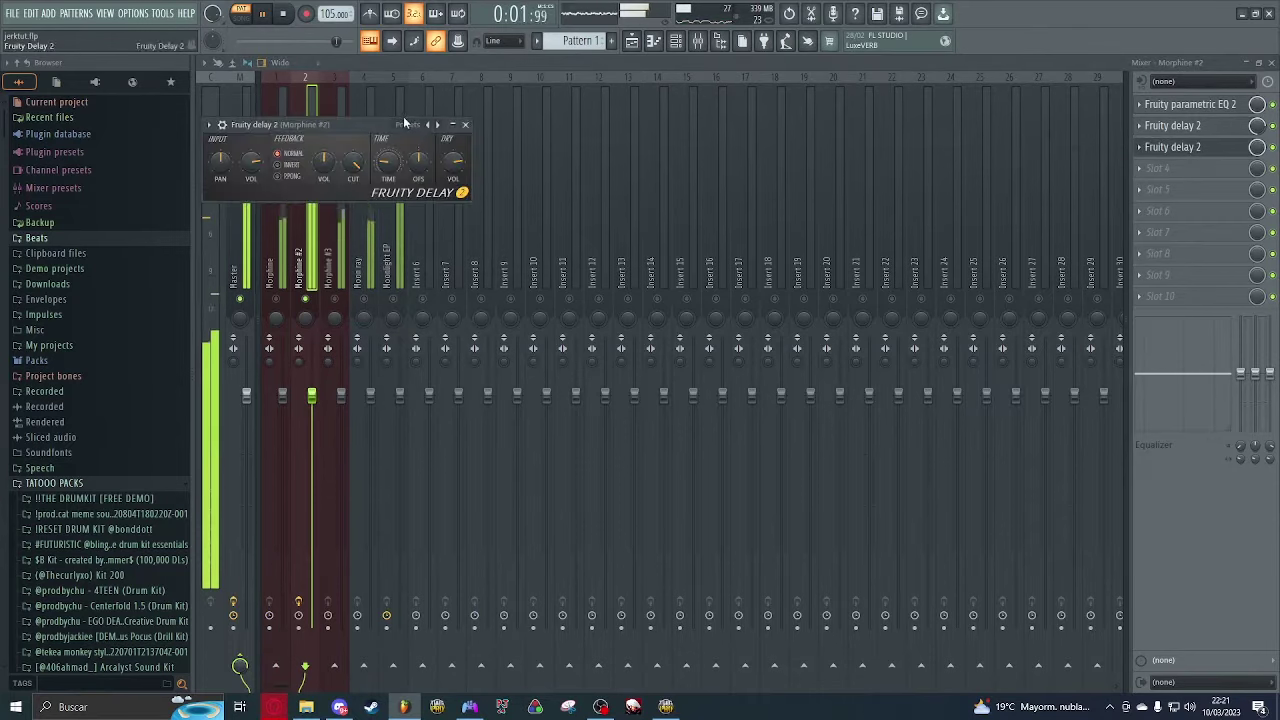
Step: Load the Default (send) preset in the second Fruity Delay 2 on Morphine #2 and lower its mix level to about 34%
click(416, 131)
click(440, 144)
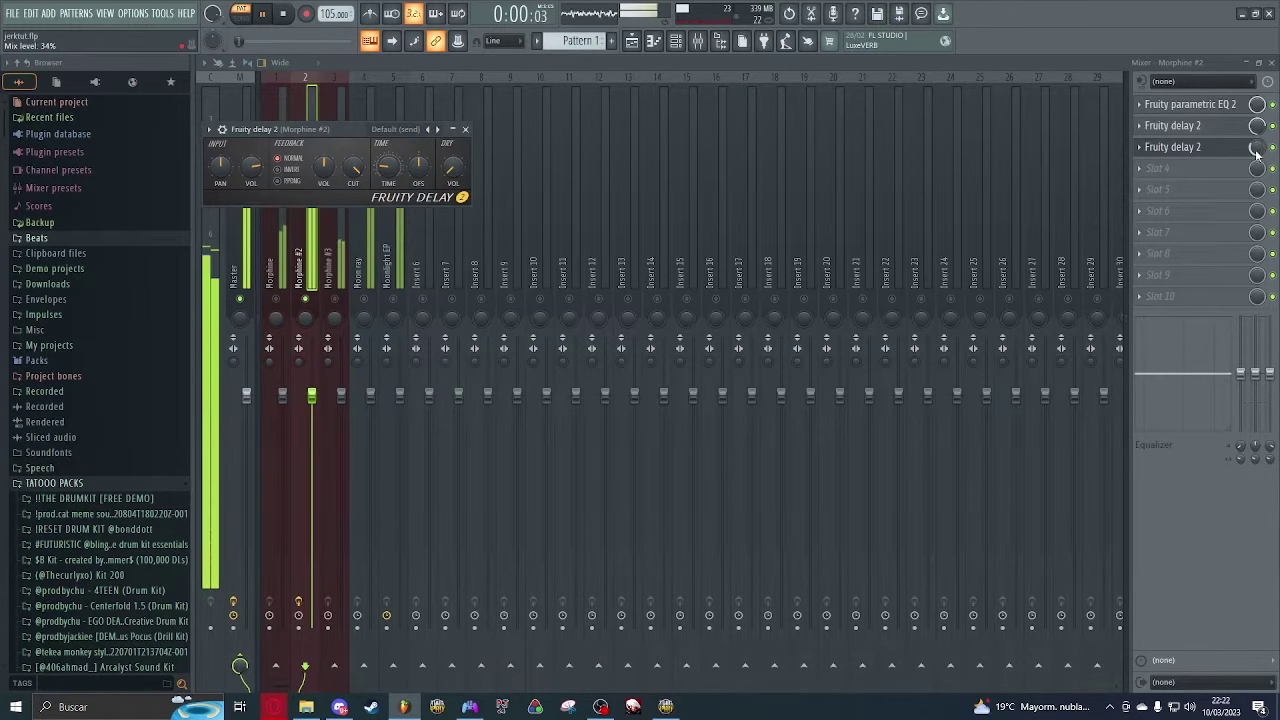
click(263, 14)
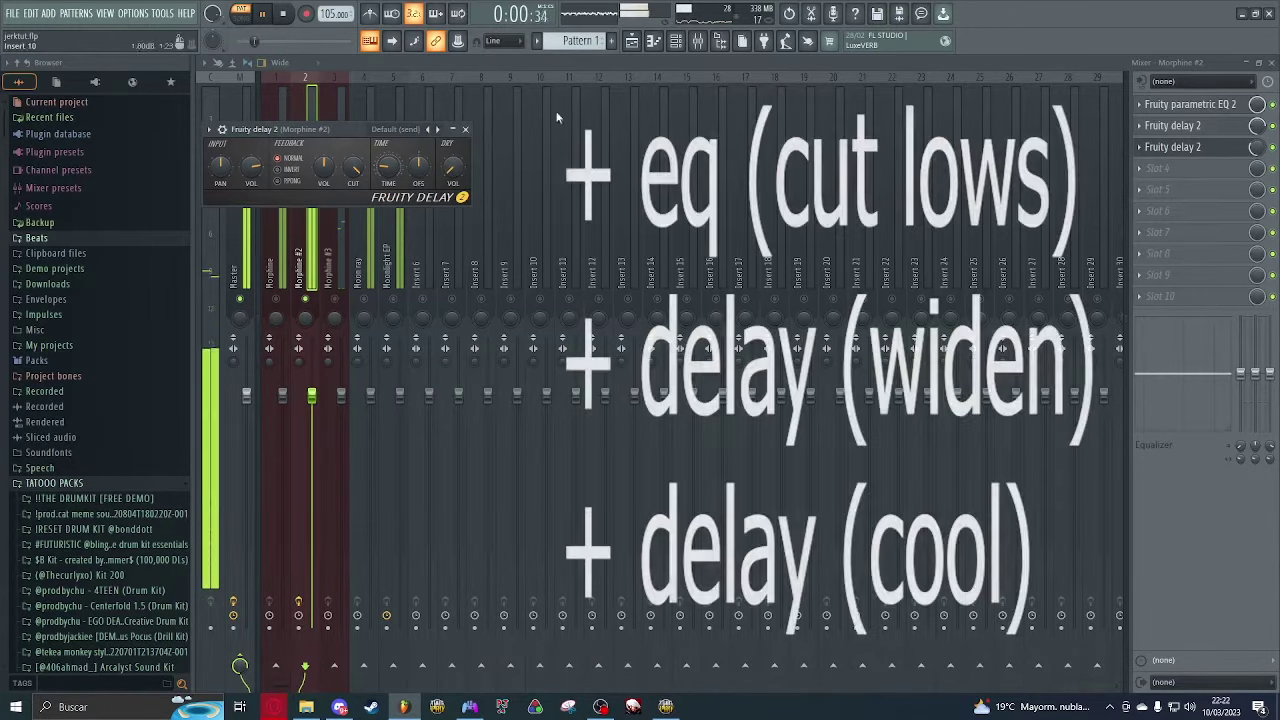
click(465, 129)
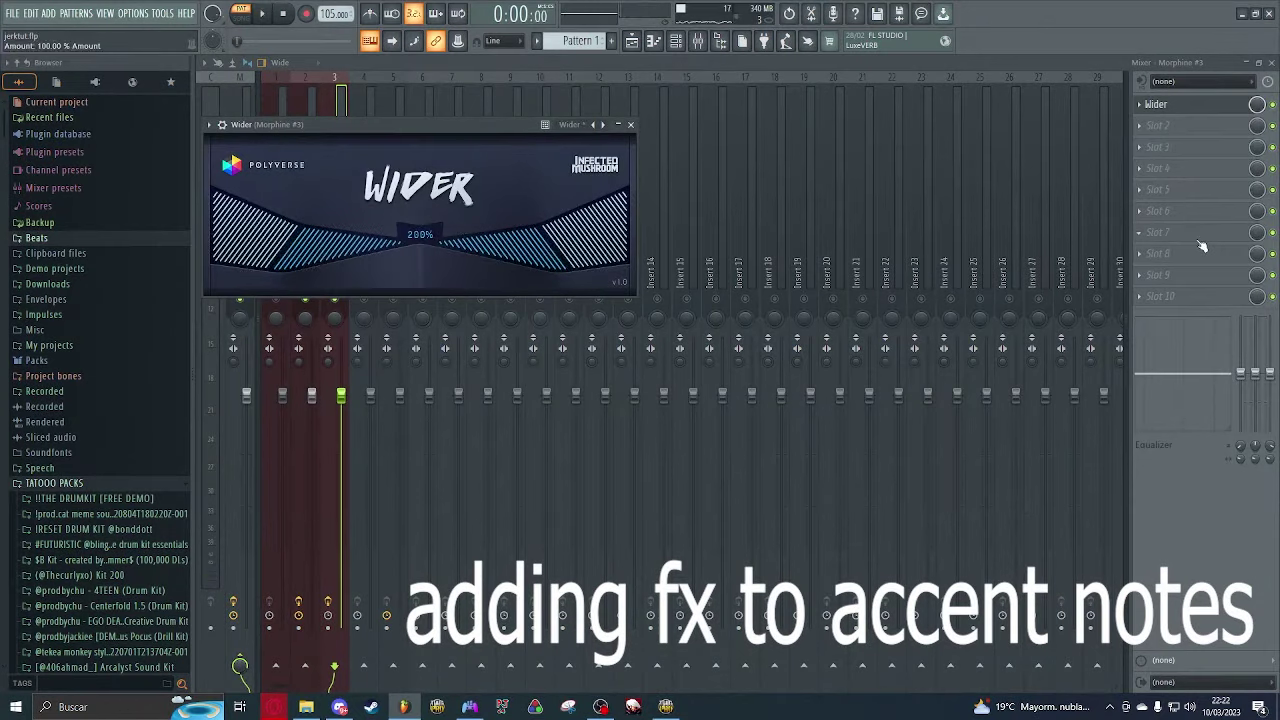
Step: Close Wider and add Fruity Parametric EQ 2 after it on the Morphine #3 track
click(630, 124)
click(1160, 125)
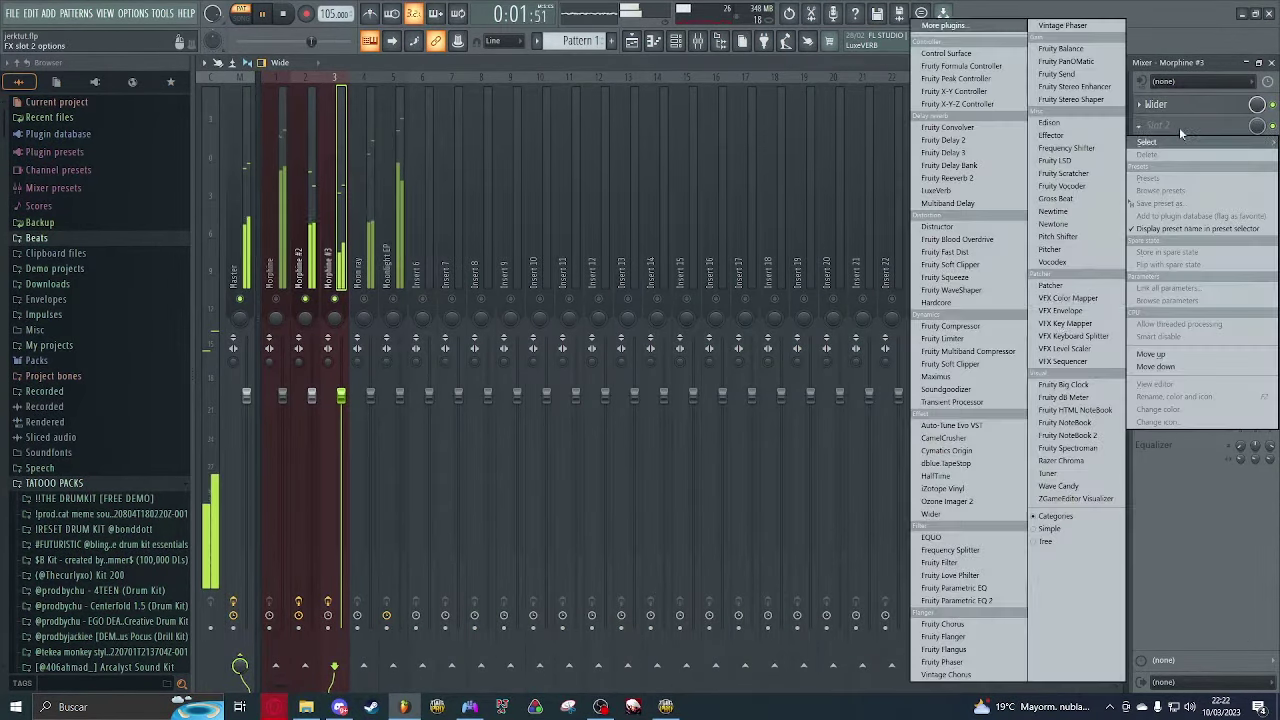
click(997, 602)
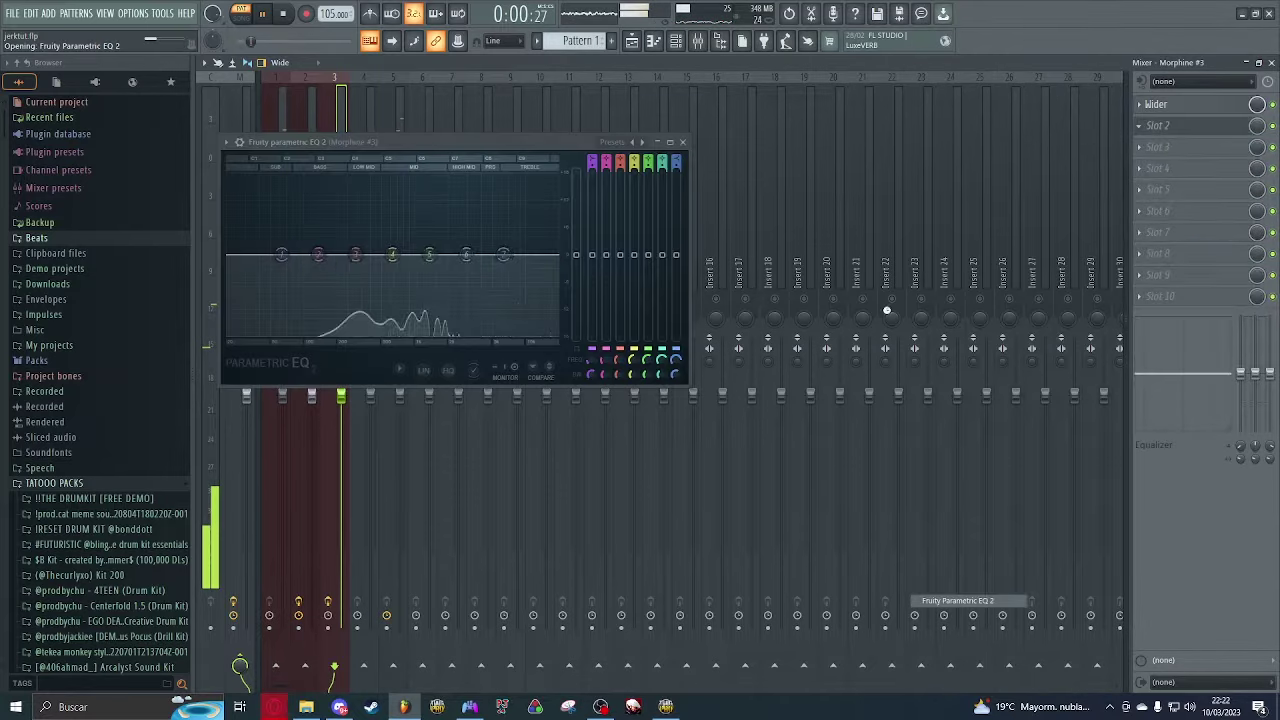
Step: Load the 20Hz + 18kHz cut preset in the Morphine #3 equalizer and raise its high-pass band to cut more lows
click(641, 142)
click(641, 142)
click(641, 142)
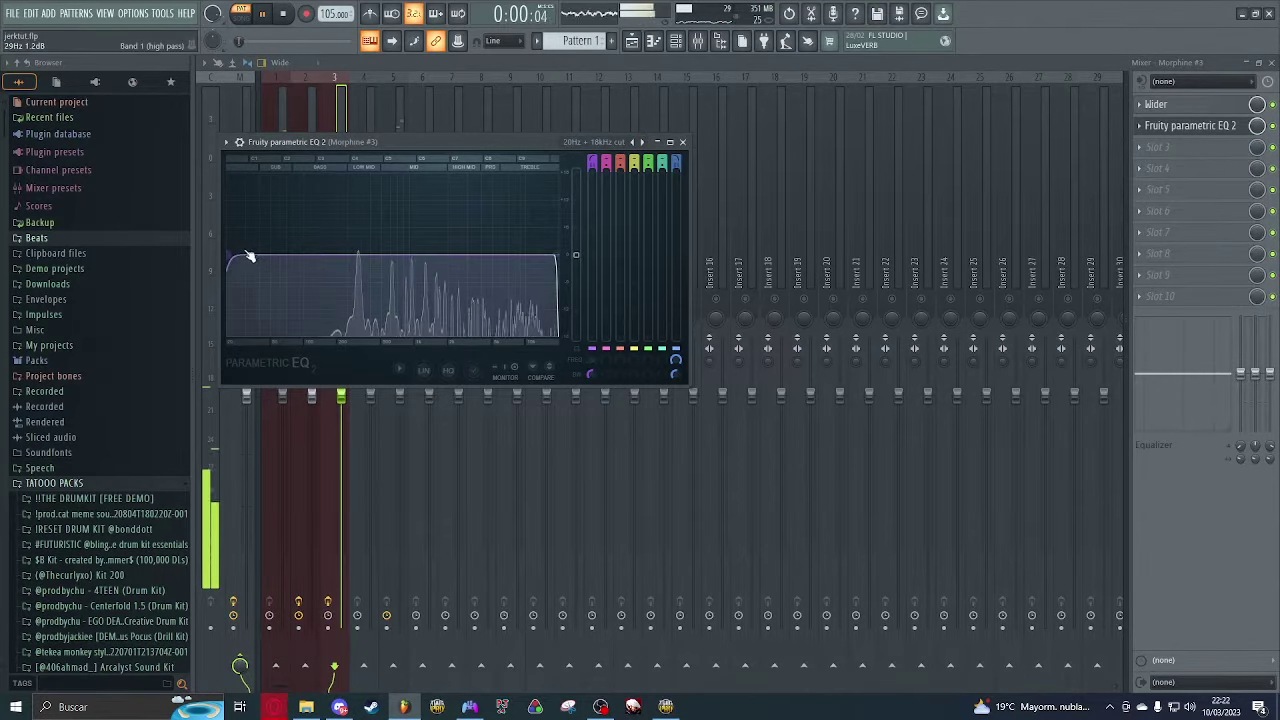
click(641, 142)
drag(340, 256, 325, 256)
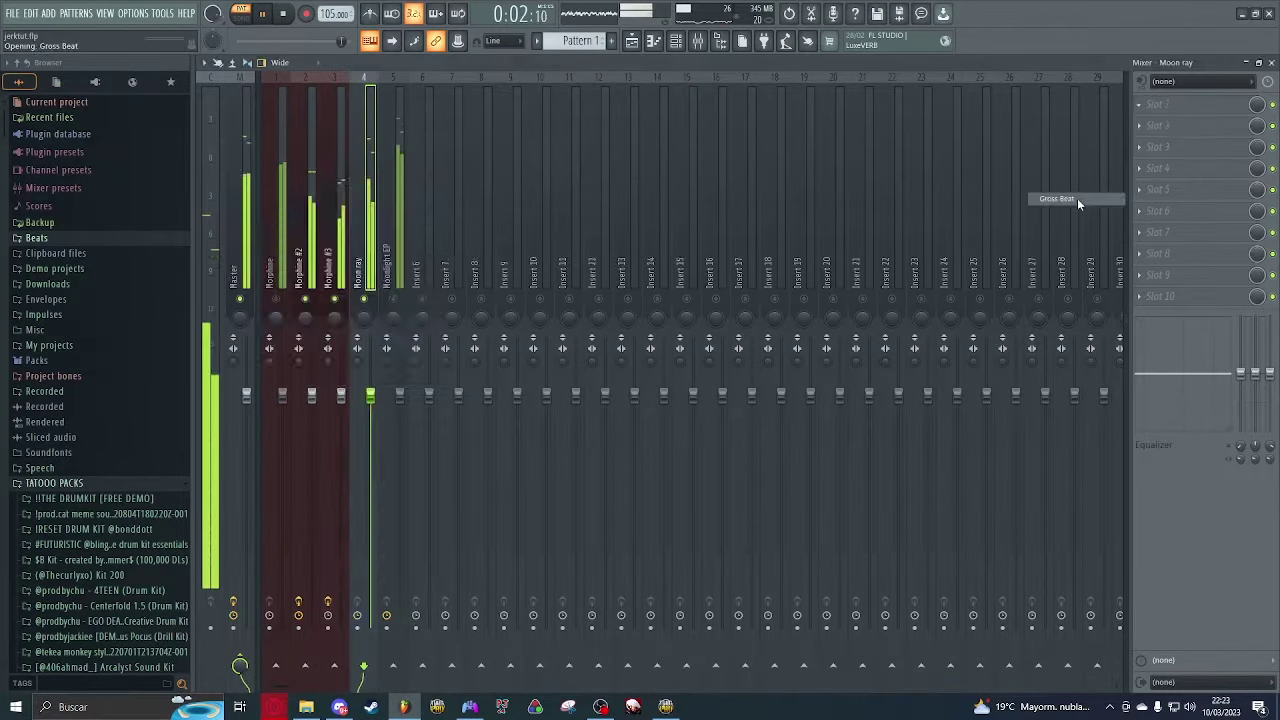
Step: Set Gross Beat on the Moon ray track to the Basic 6 time pattern with the time mix at about 75%
key(space)
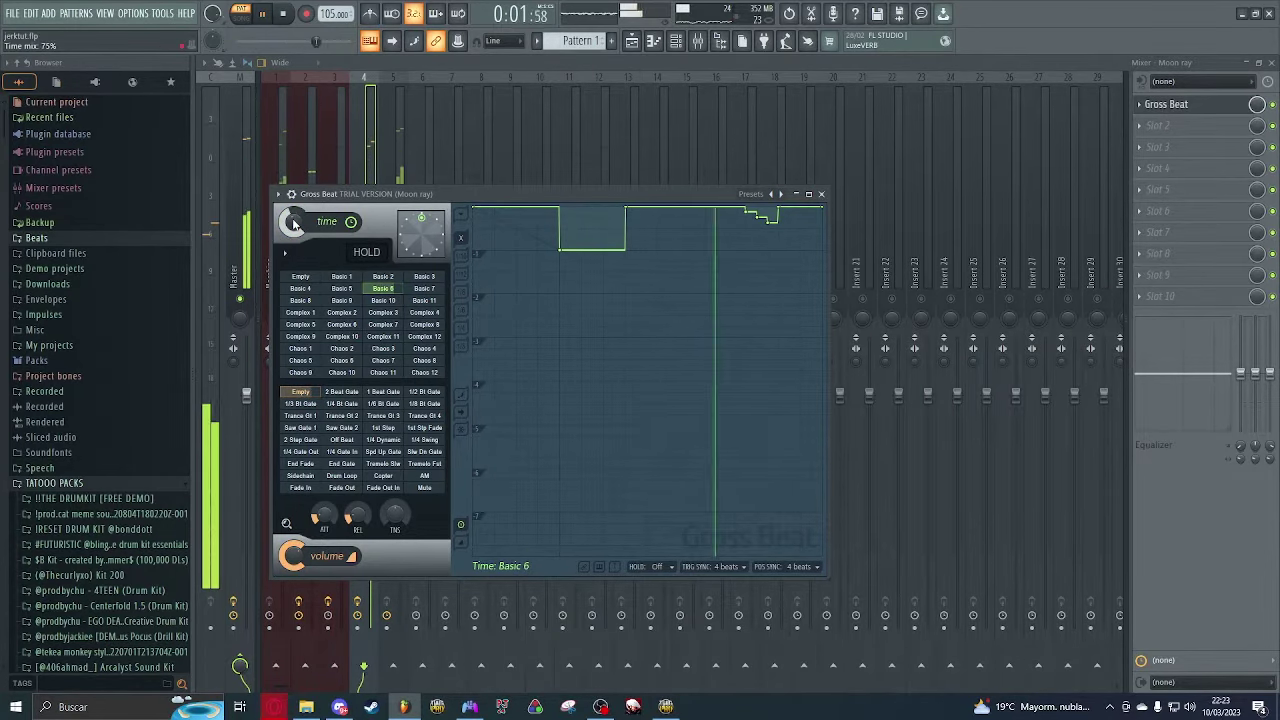
click(822, 195)
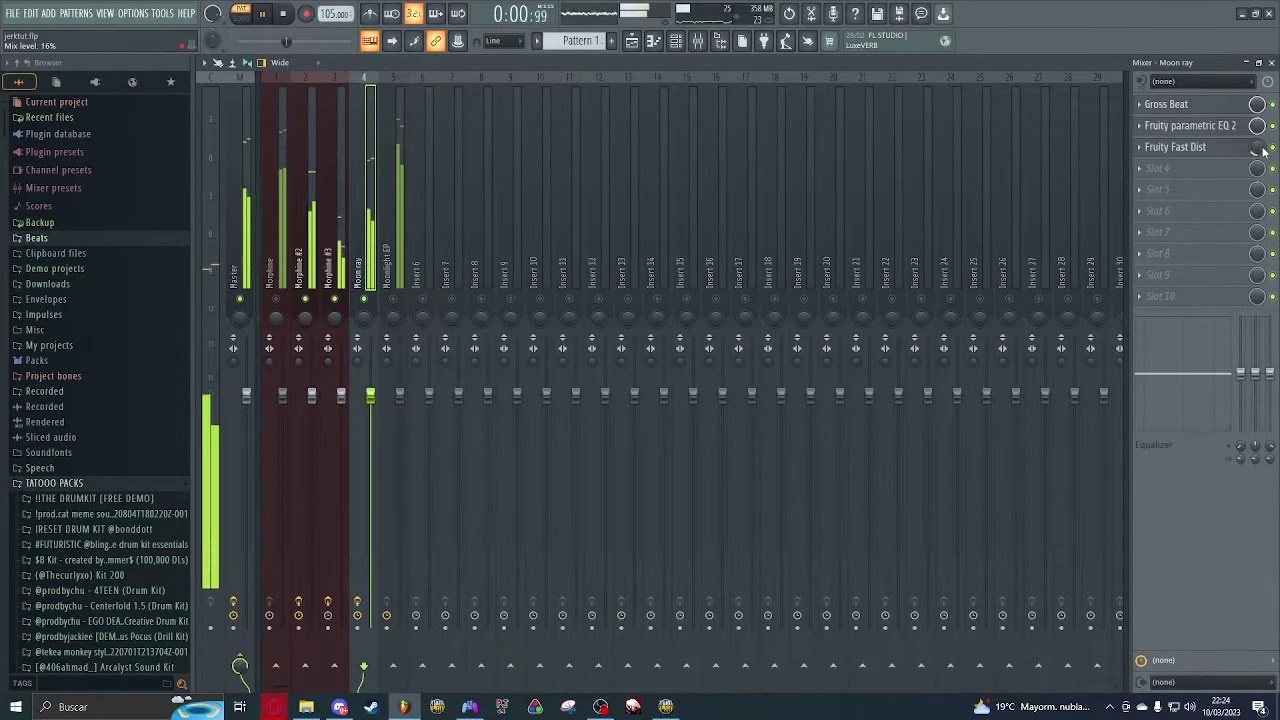
Step: Lower Fruity Fast Dist's mix to about 16% on Moon ray and add Distructor with the Lofi preset
drag(1263, 150, 945, 228)
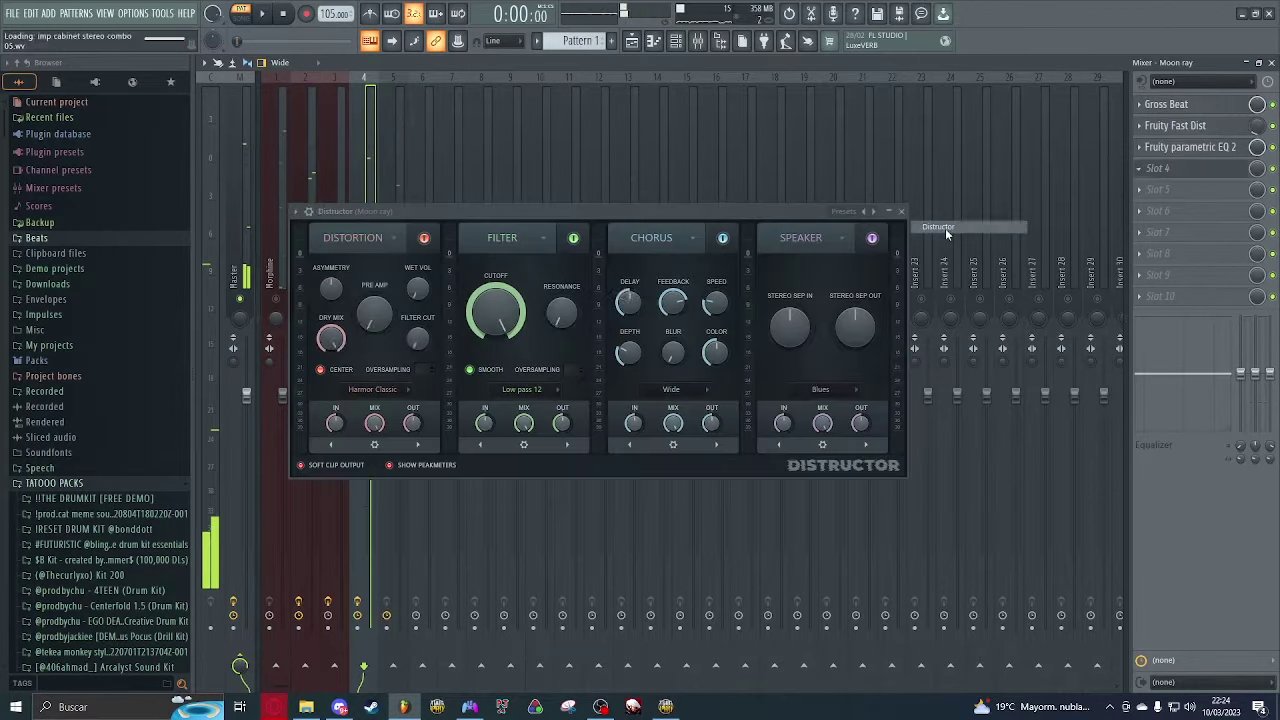
click(849, 212)
click(859, 144)
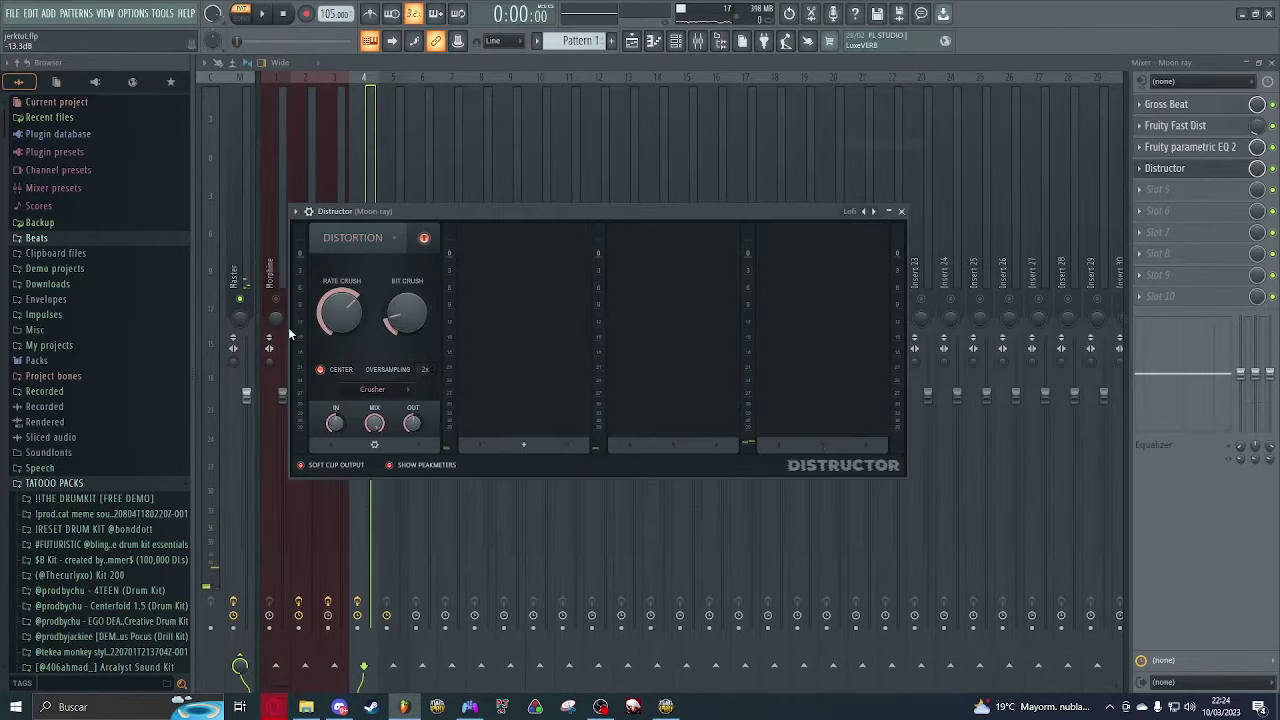
key(space)
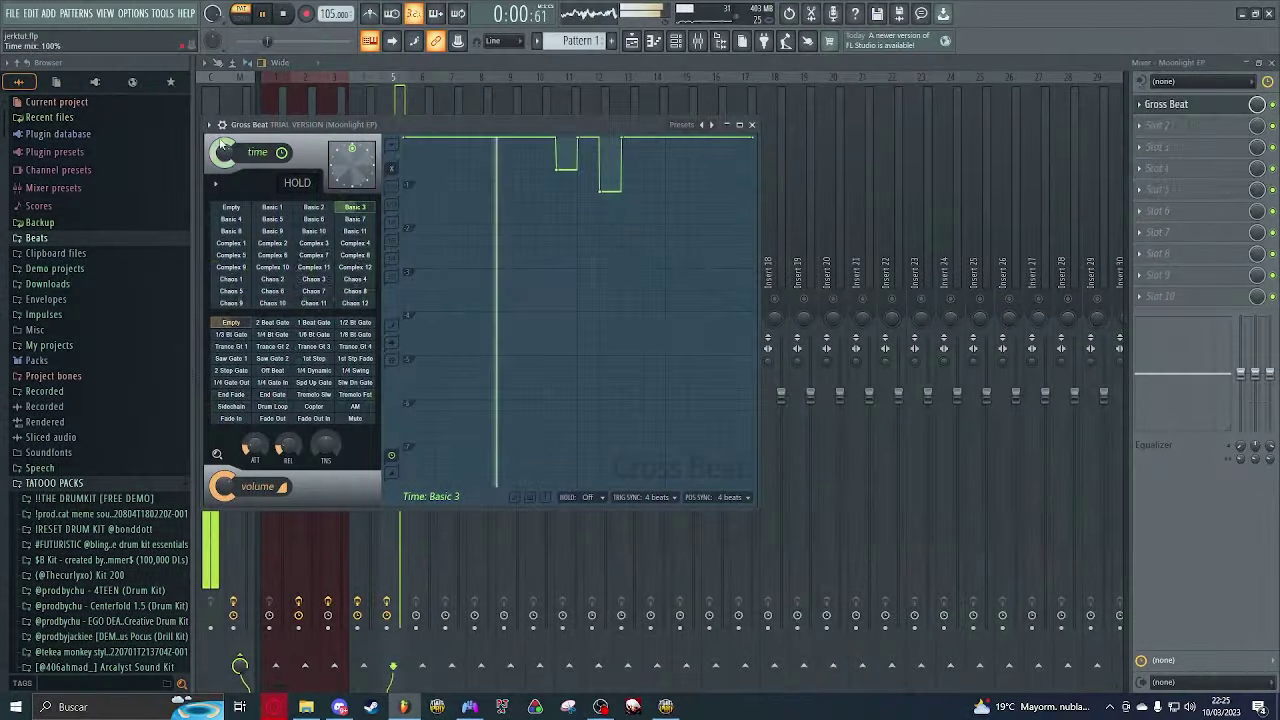
Step: Set up two Gross Beats on Moonlight EP: Basic 3, and Juggling Science's Grief time pattern with the time mix at about 72%
click(752, 126)
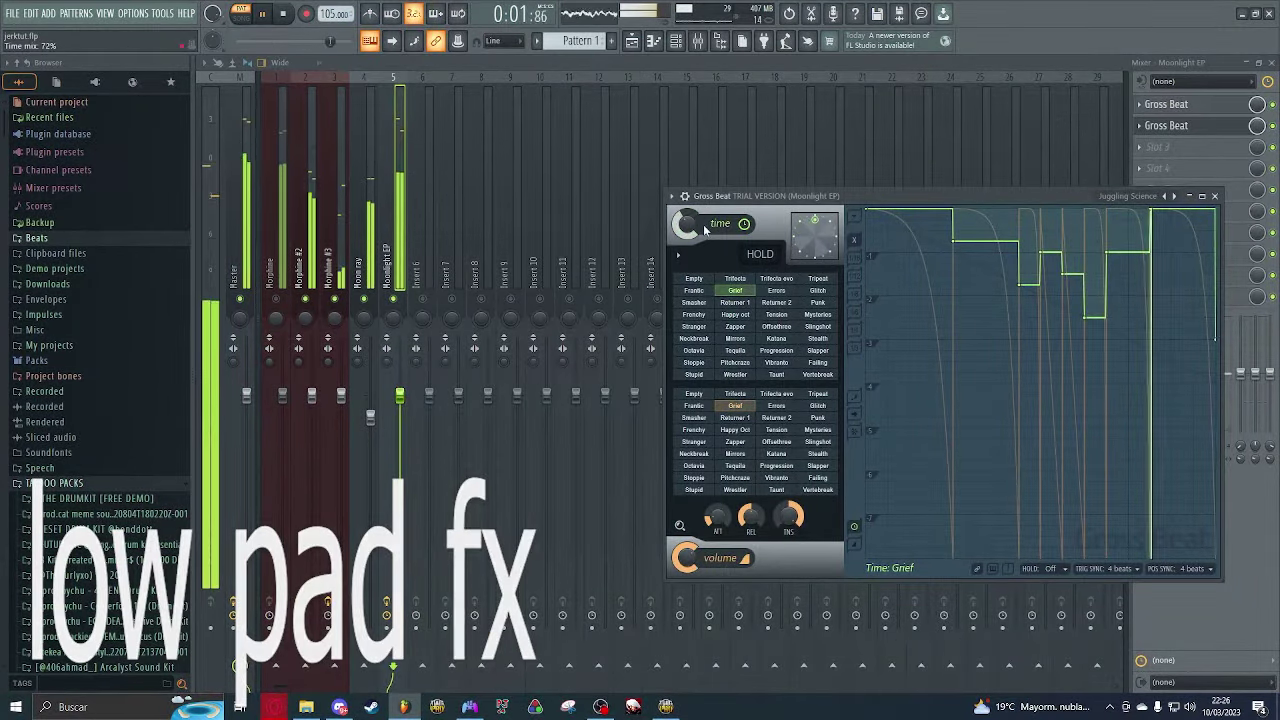
scroll(704, 229, down, 3)
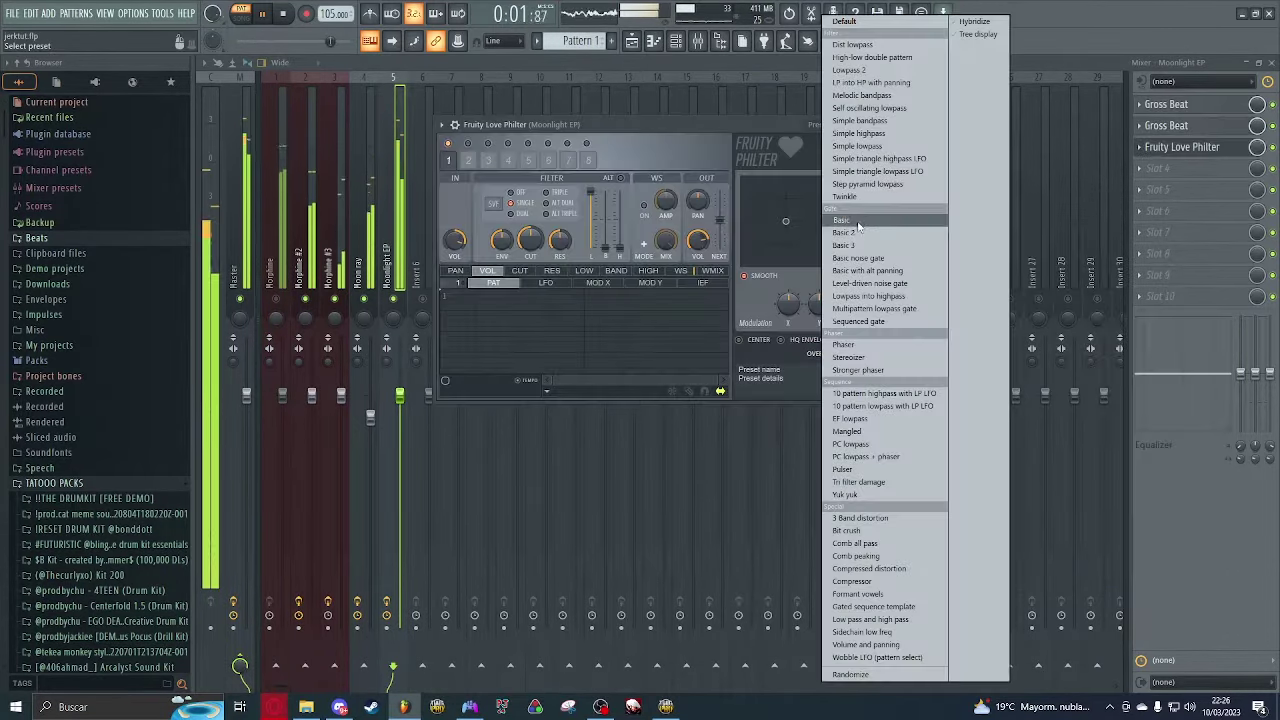
Step: Load Fruity Love Philter's Basic gate preset on Moonlight EP and set Cymatics Origin's movement depth to about 15%
click(857, 221)
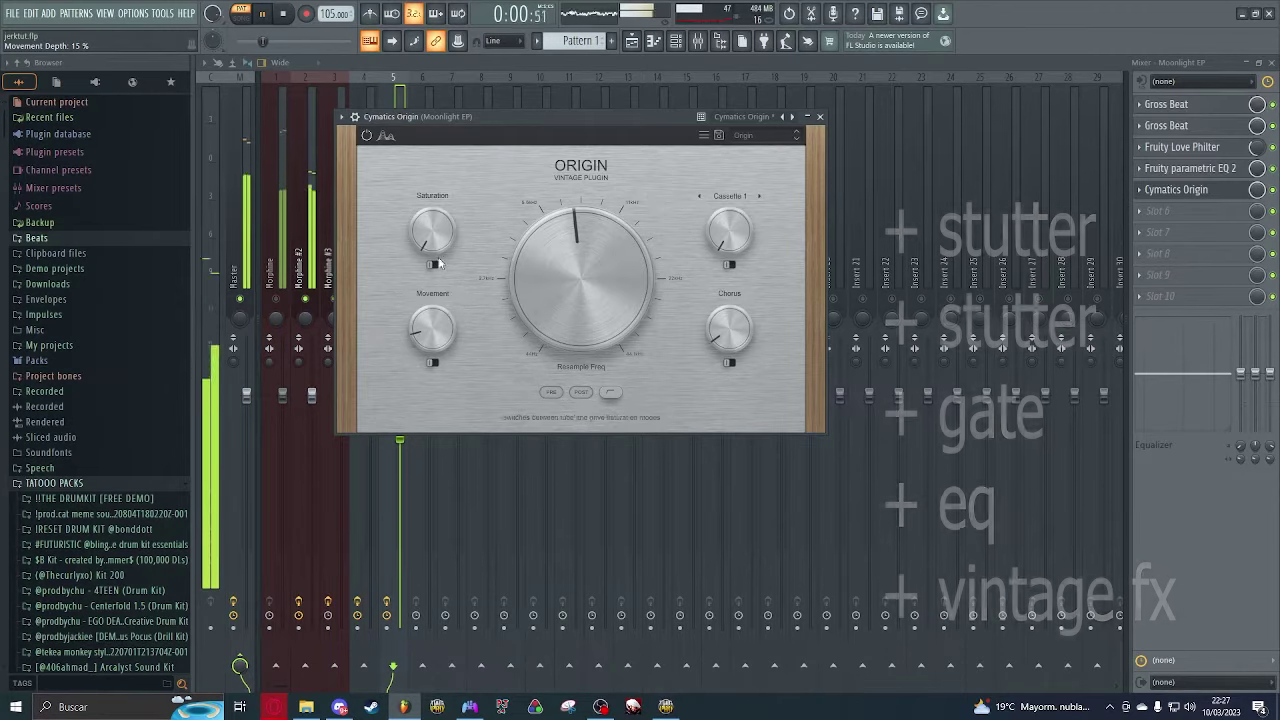
mouse_move(445, 215)
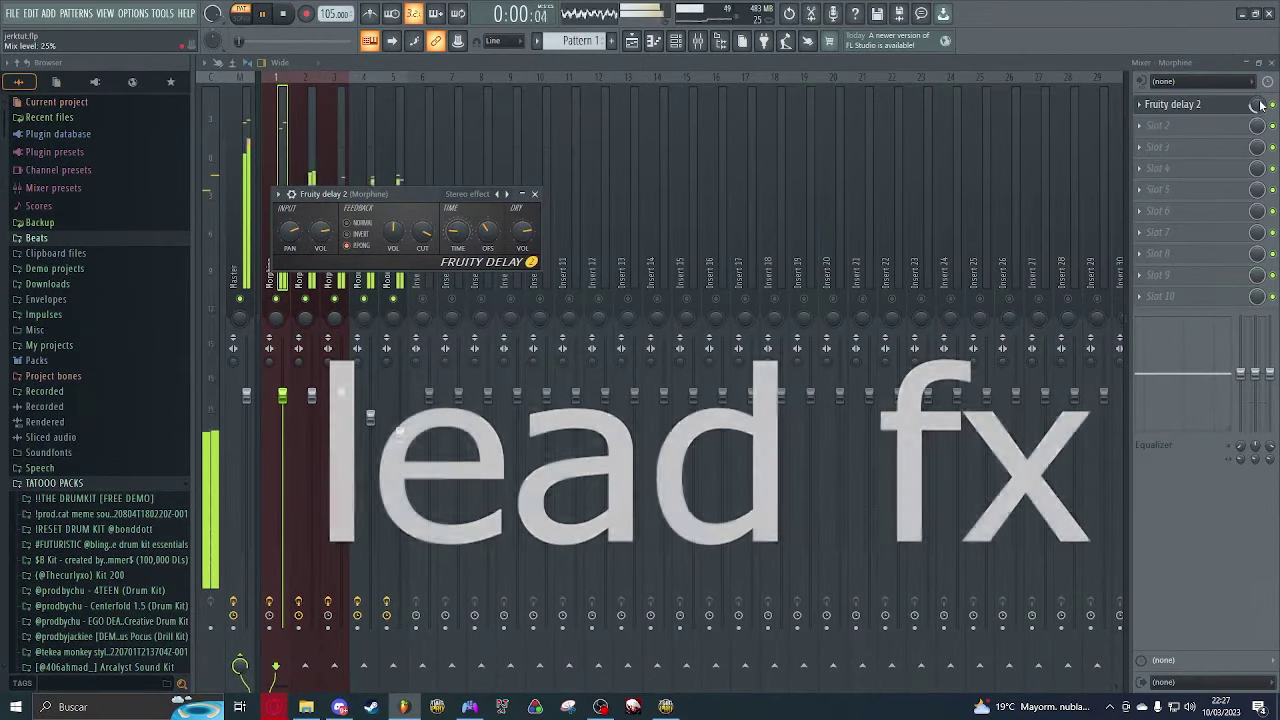
Step: Add Fruity Delay 3 at about 50% mix and LuxeVerb to the Morphine lead track
click(1150, 125)
mouse_move(1146, 142)
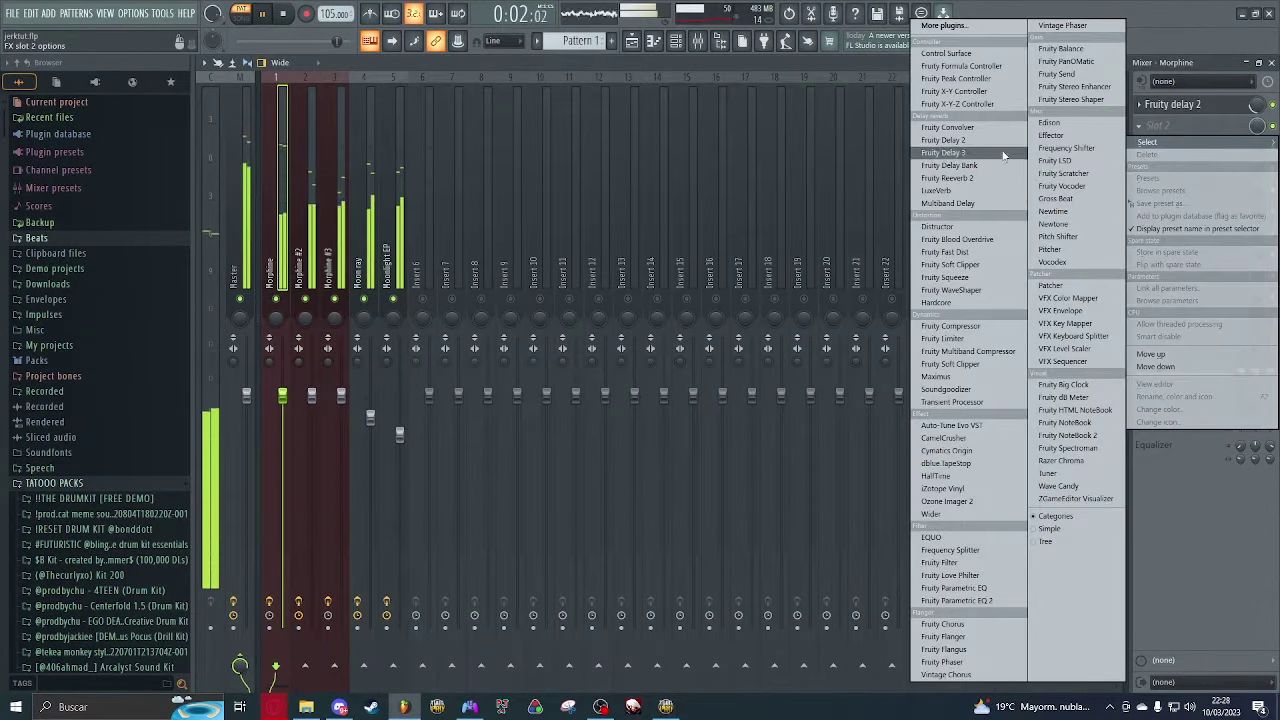
click(943, 152)
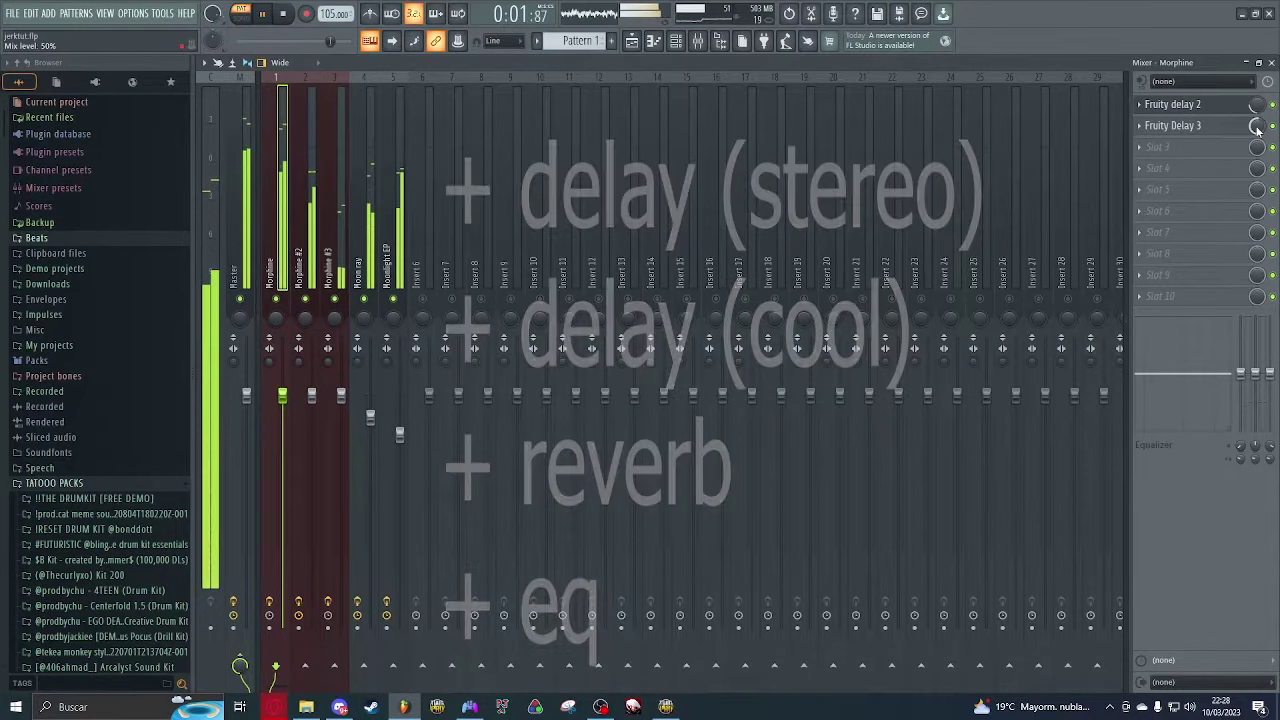
click(1160, 146)
click(960, 192)
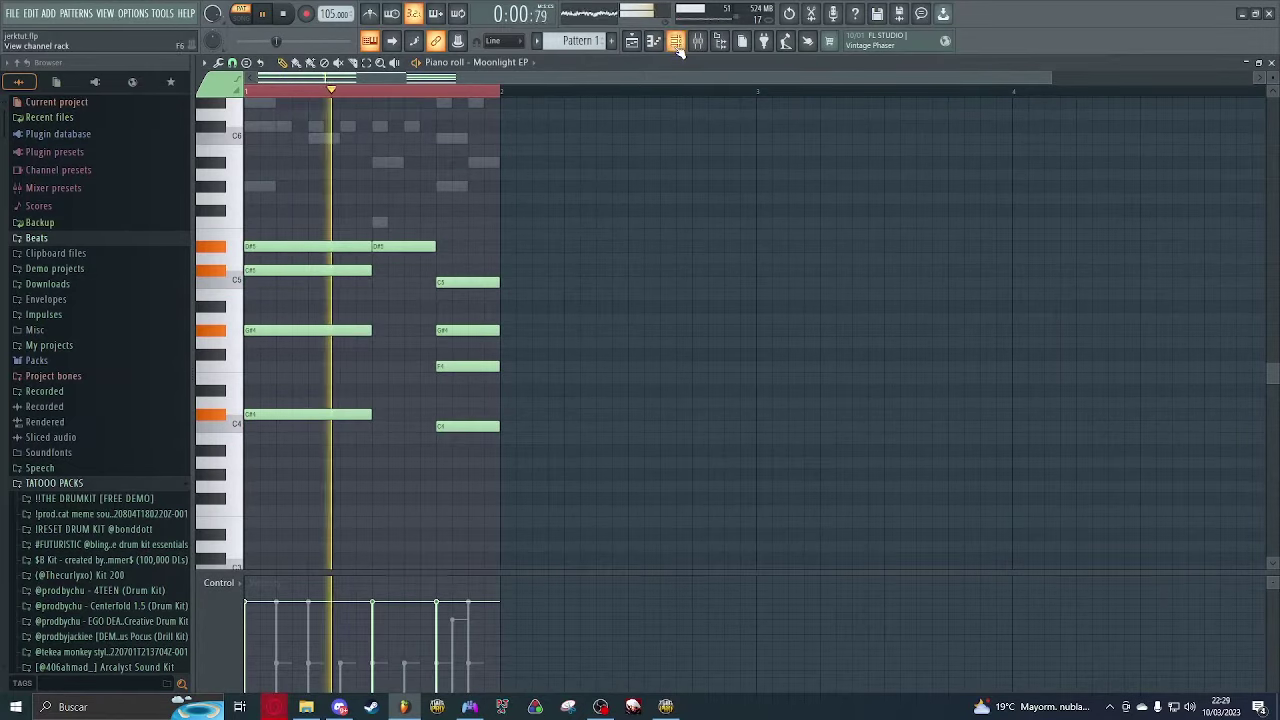
Step: Audition the snare samples in the Lex Luger drum kit against the melody, including Snare_11
key(space)
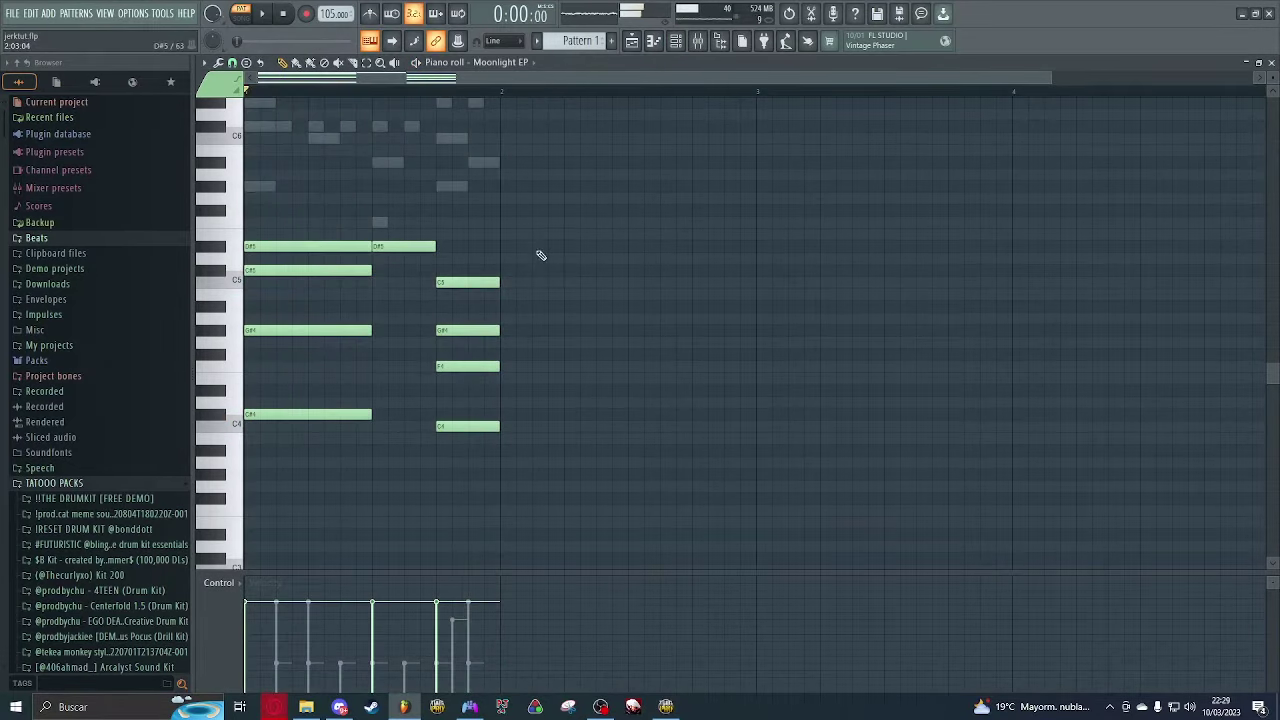
scroll(540, 255, up, 3)
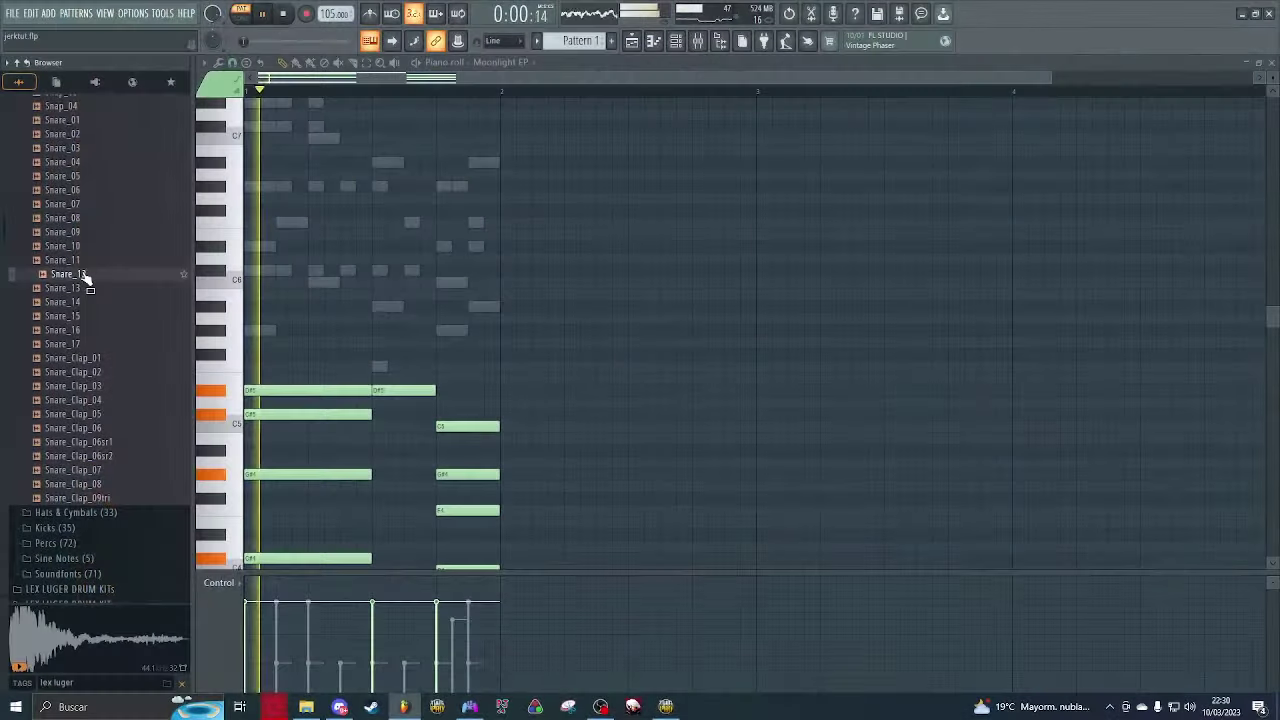
click(86, 262)
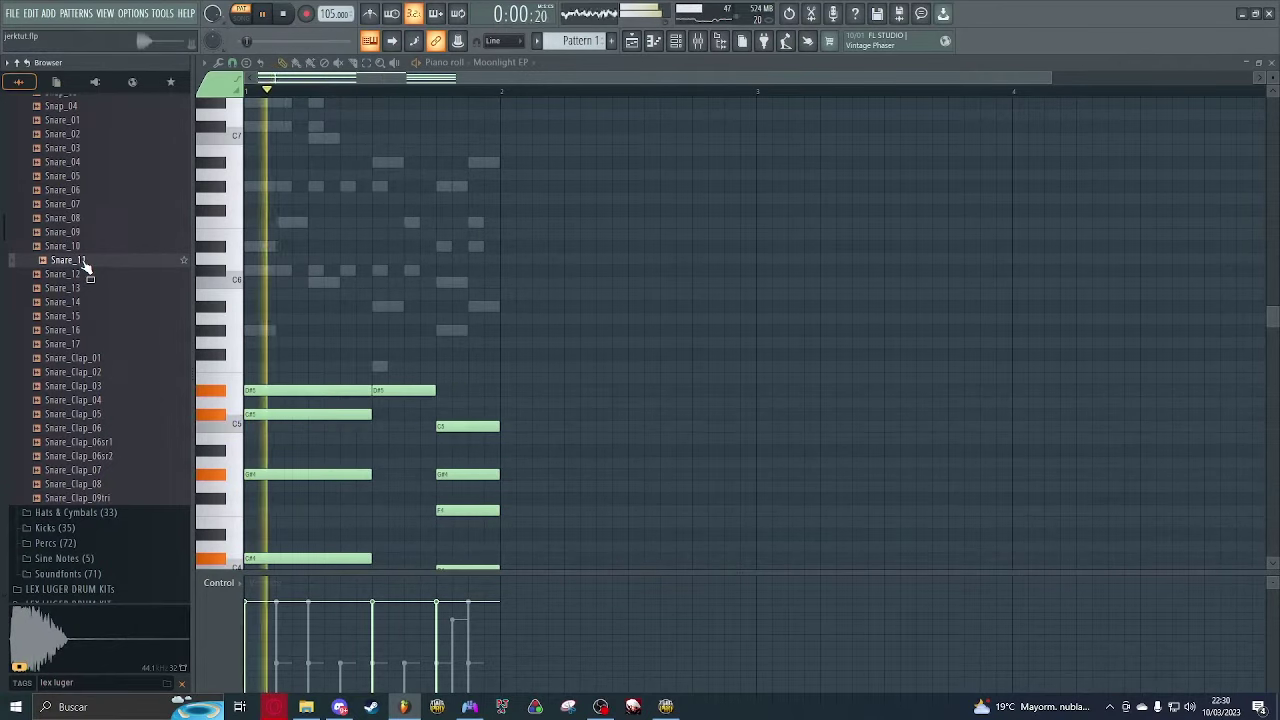
Step: Add Snare_11 as a new channel, program hits on steps 1, 4, 7, 10, 11 and 15, and play the pattern
click(677, 46)
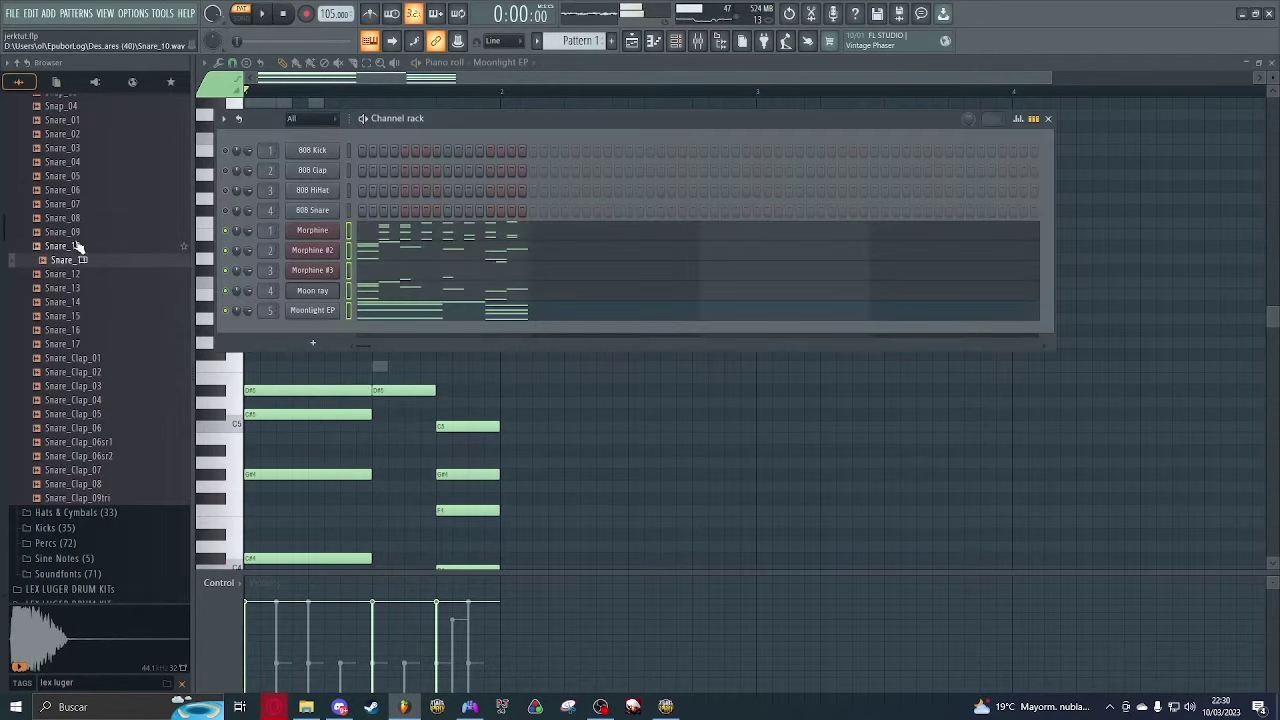
drag(315, 342, 366, 335)
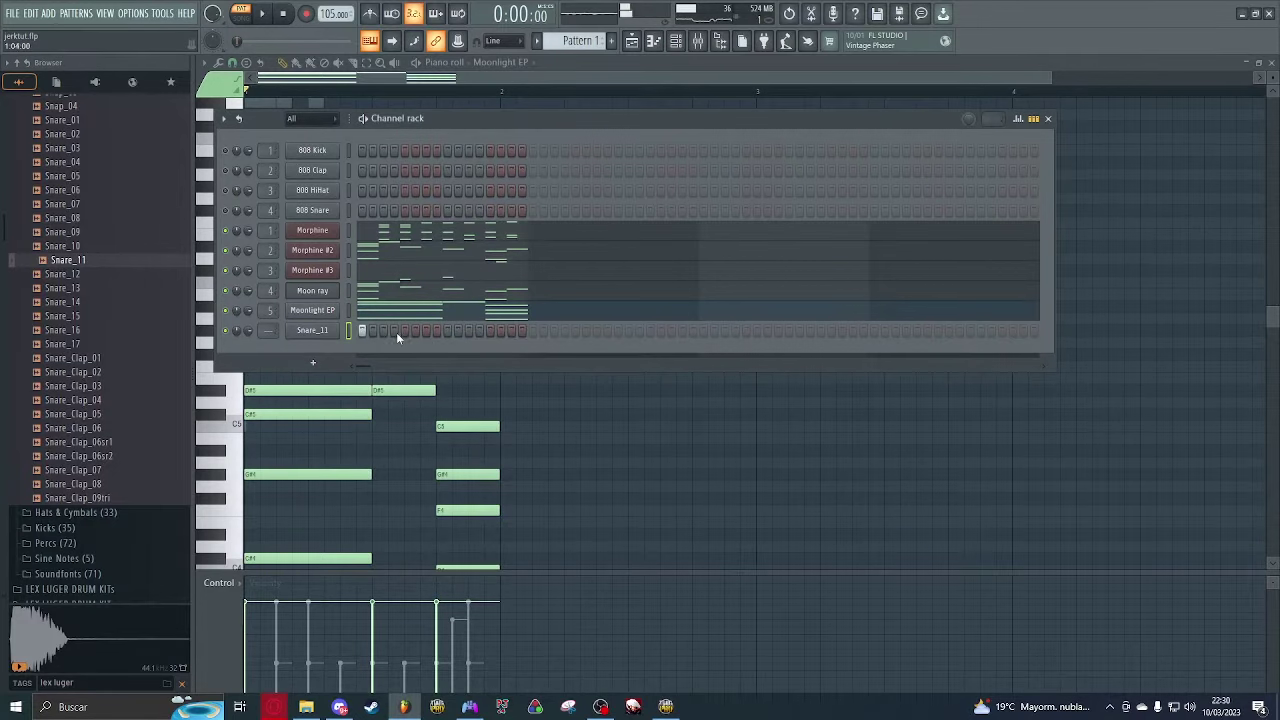
click(458, 331)
click(474, 331)
click(513, 332)
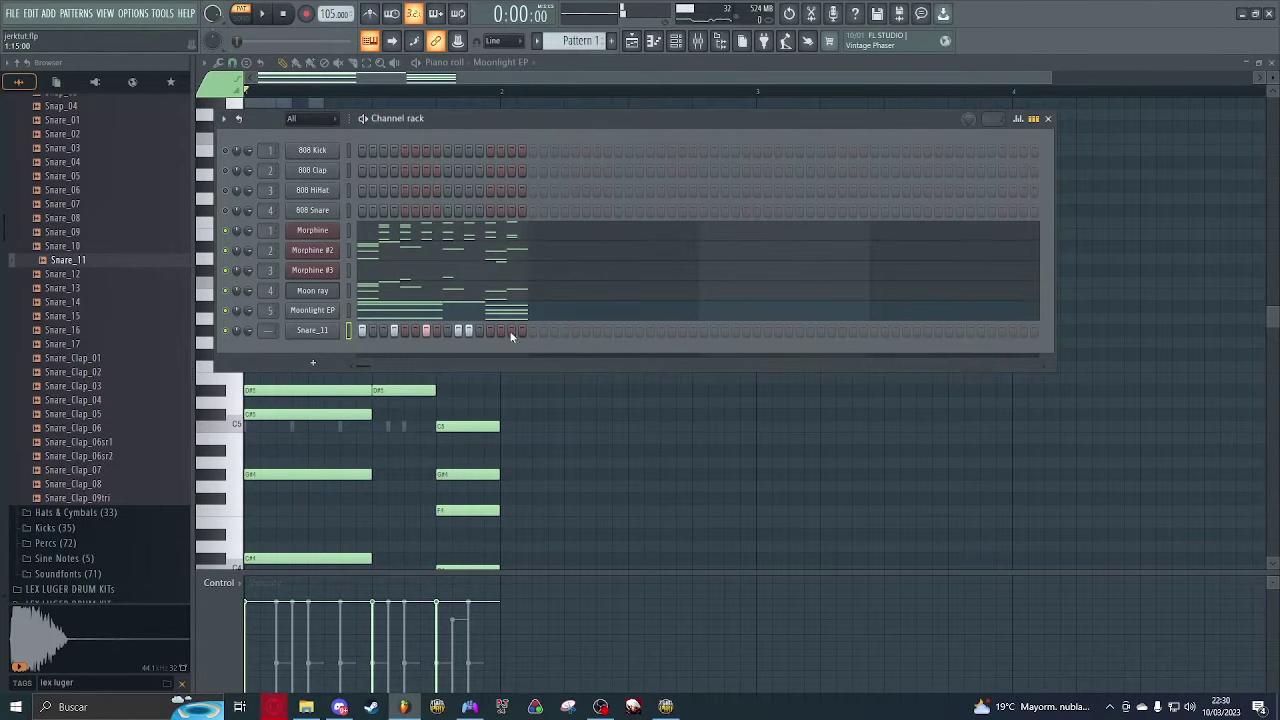
key(space)
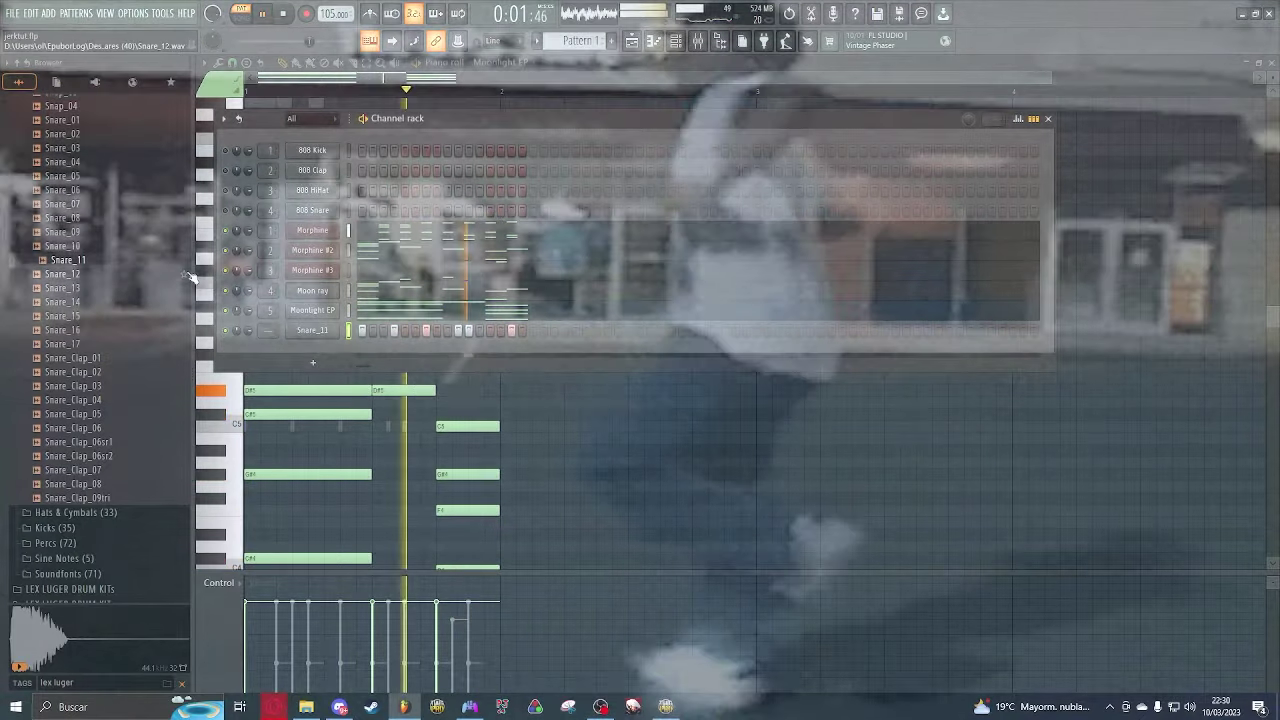
Step: Audition the kit's claps, then add Clap_05 on steps 1, 5, 9 and 13 and Snare_04 on steps 5 and 13
scroll(126, 251, up, 5)
click(86, 193)
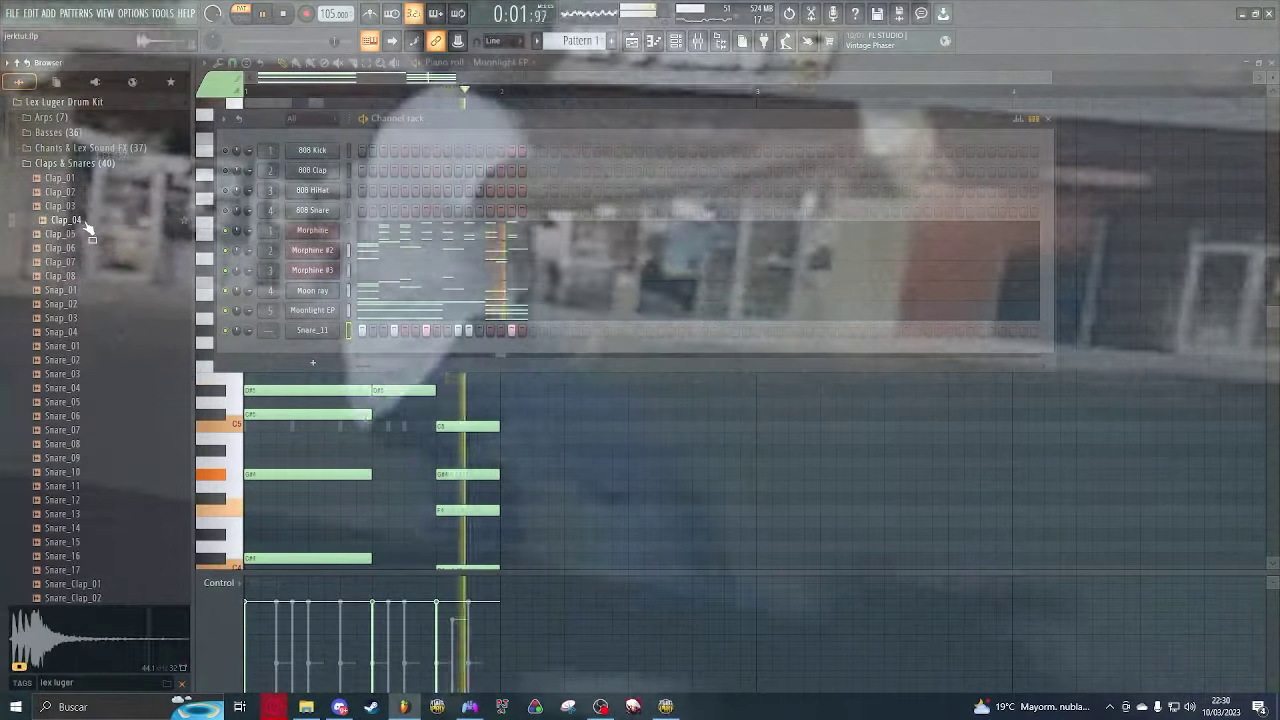
click(86, 234)
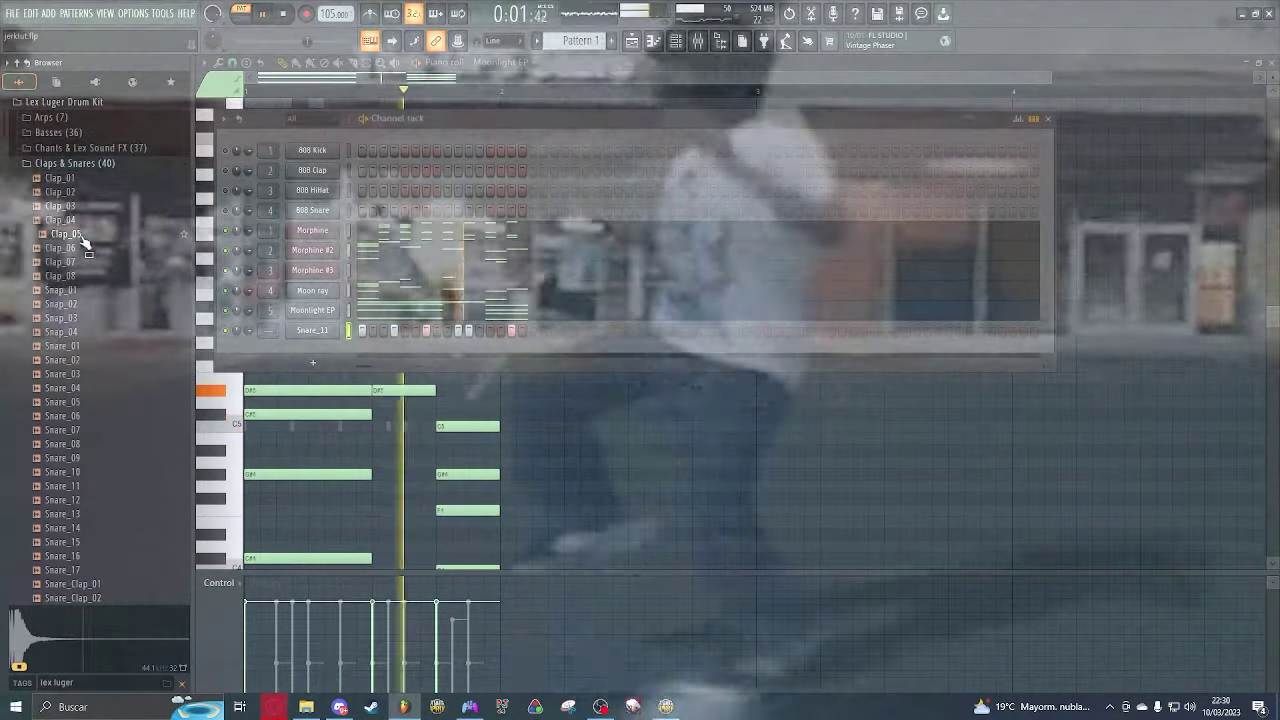
drag(84, 242, 312, 350)
key(space)
drag(68, 388, 440, 368)
key(space)
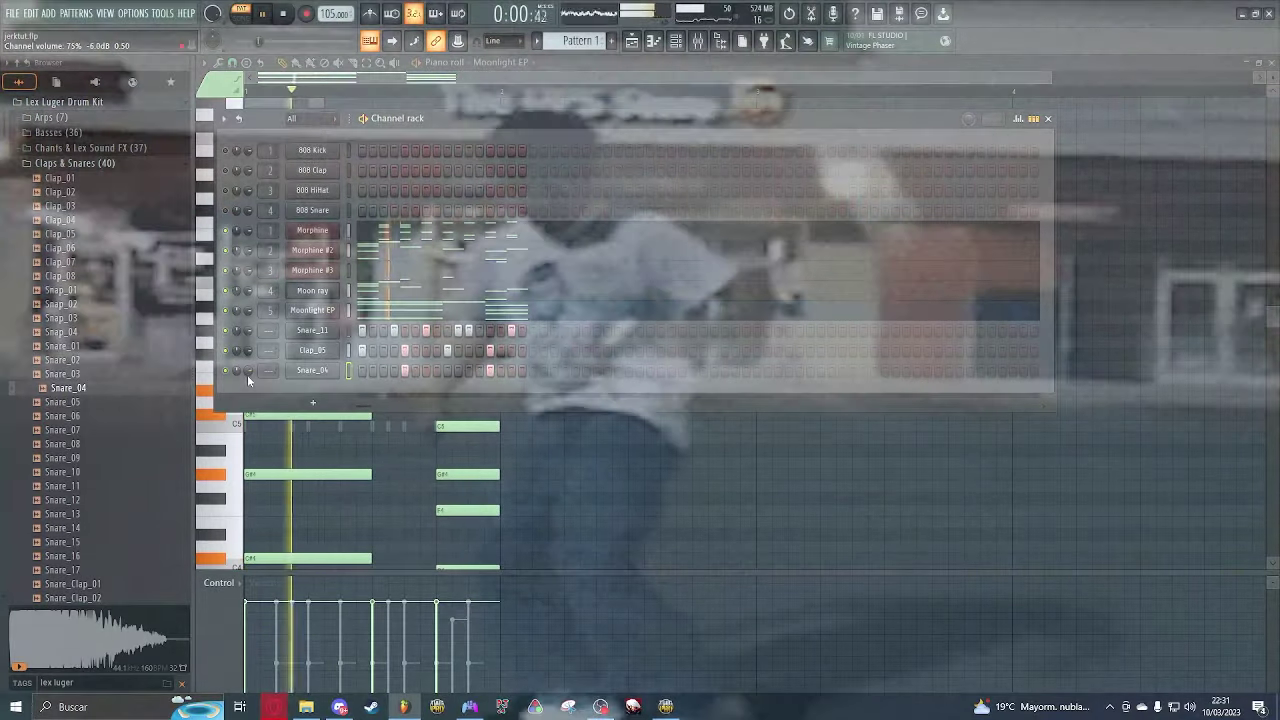
Step: Add Cymbal_04 on step 15 and Crash_01 on step 1 from the kit's Hats & Cymbals folder
click(75, 163)
click(75, 178)
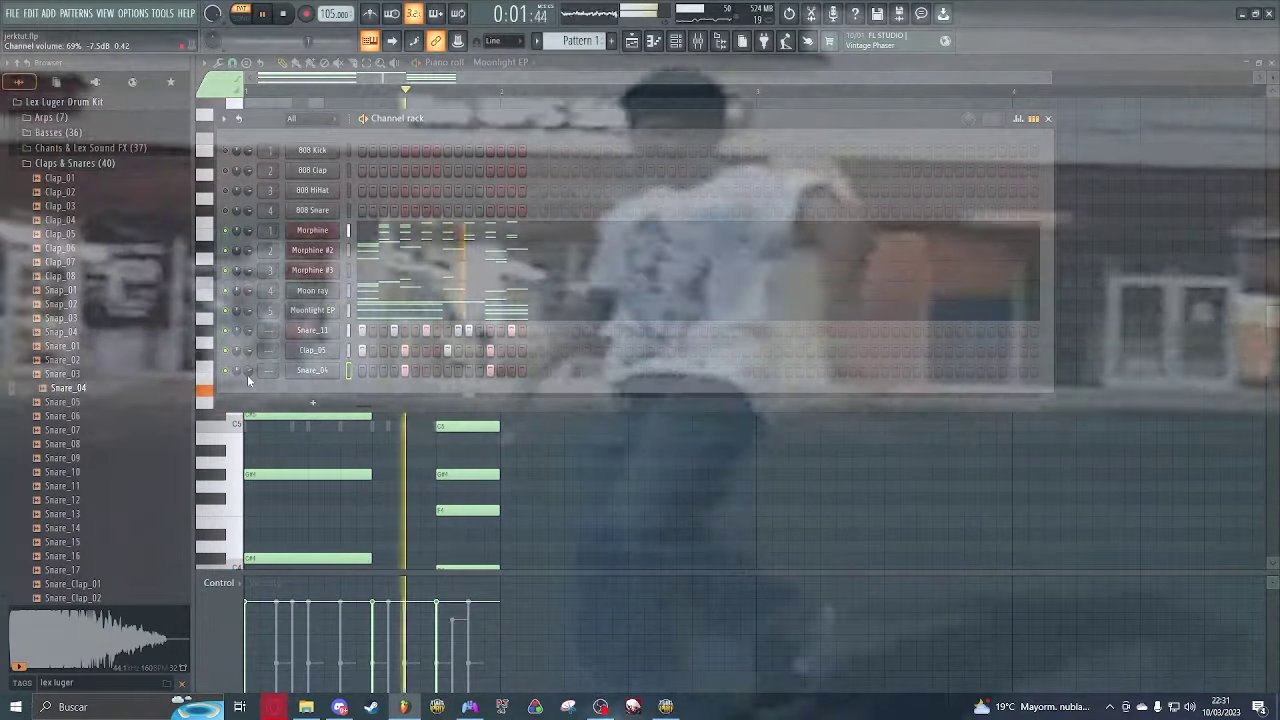
drag(71, 263, 312, 390)
click(512, 390)
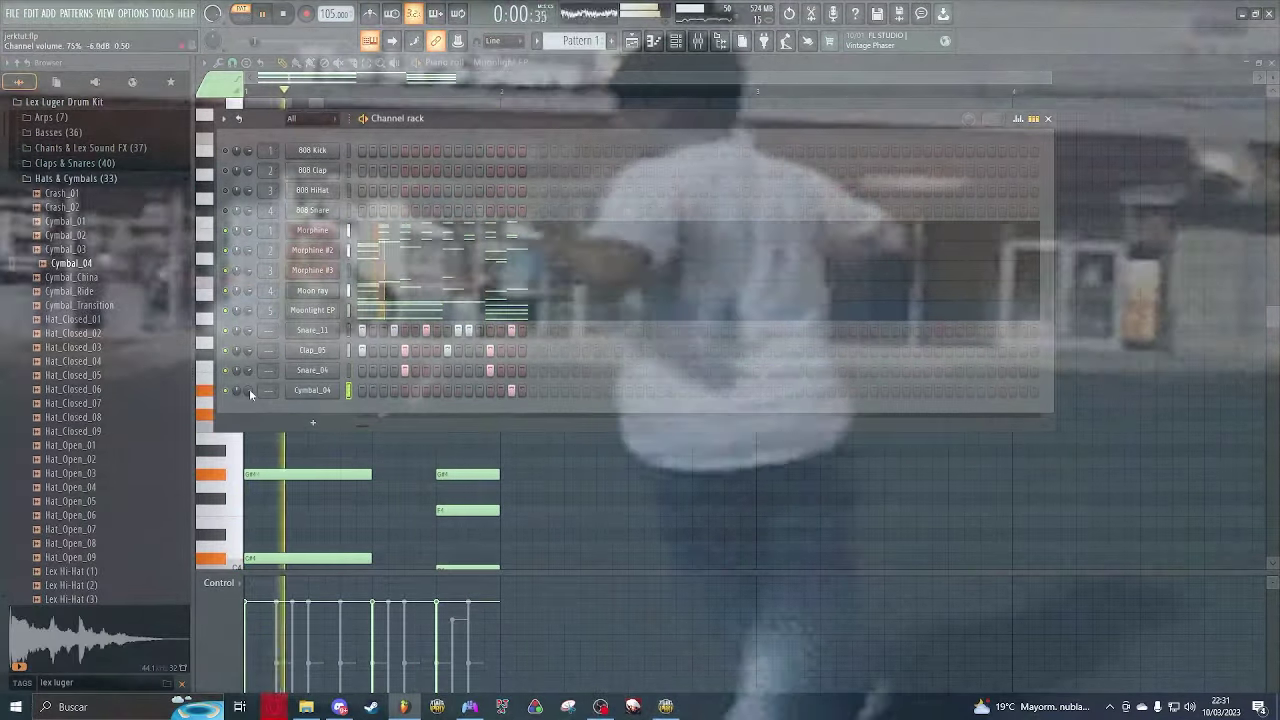
drag(62, 192, 362, 414)
key(space)
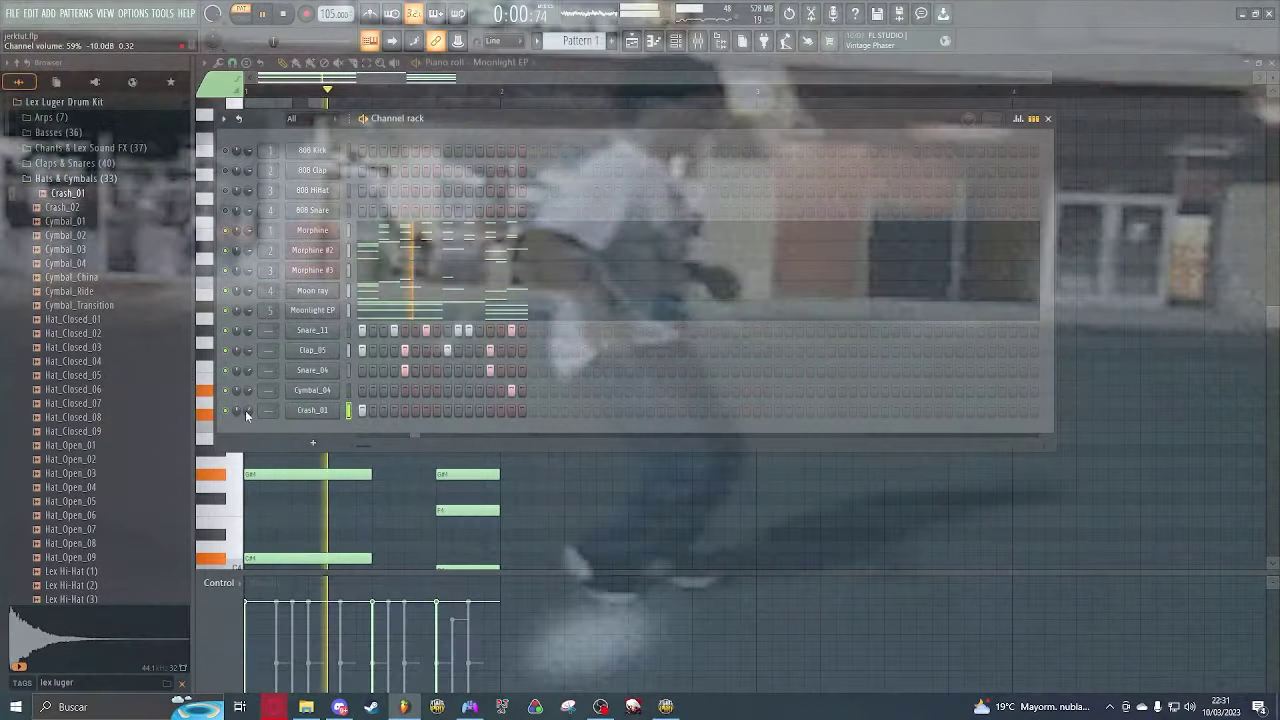
Step: Check the mixer levels during playback and add the Digi_Perc_04 percussion on steps 1 and 9
key(F9)
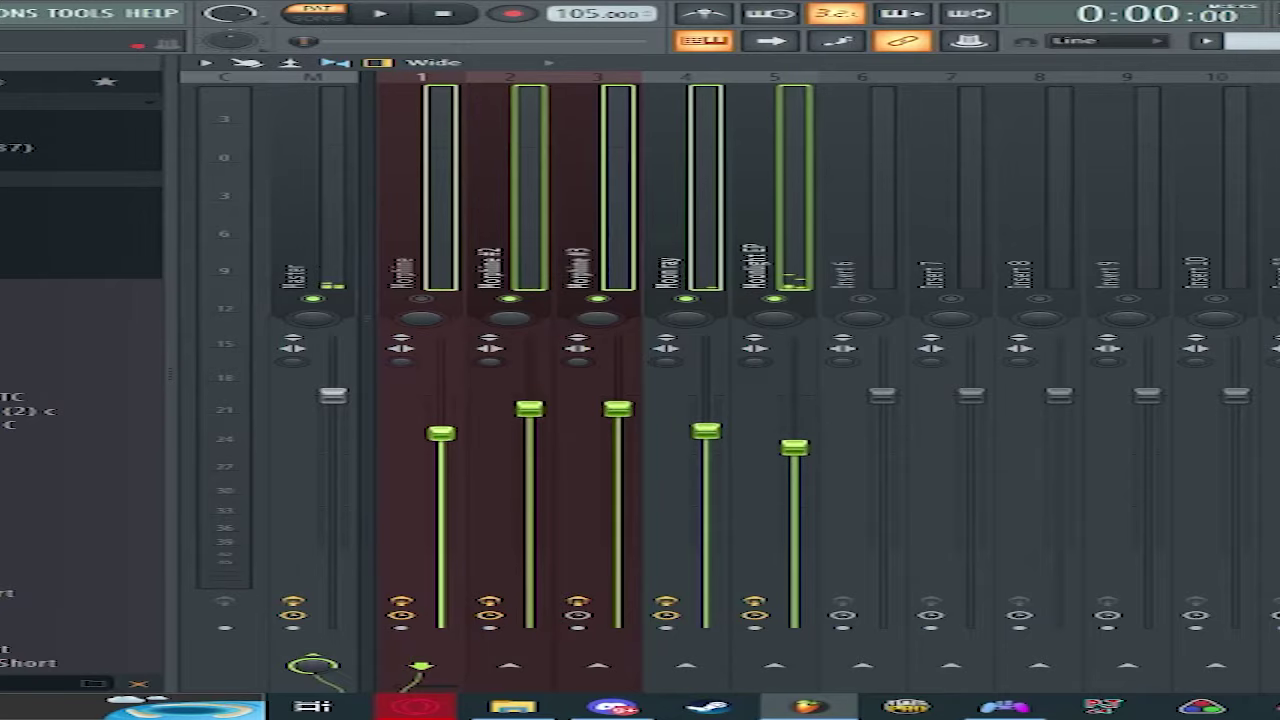
key(space)
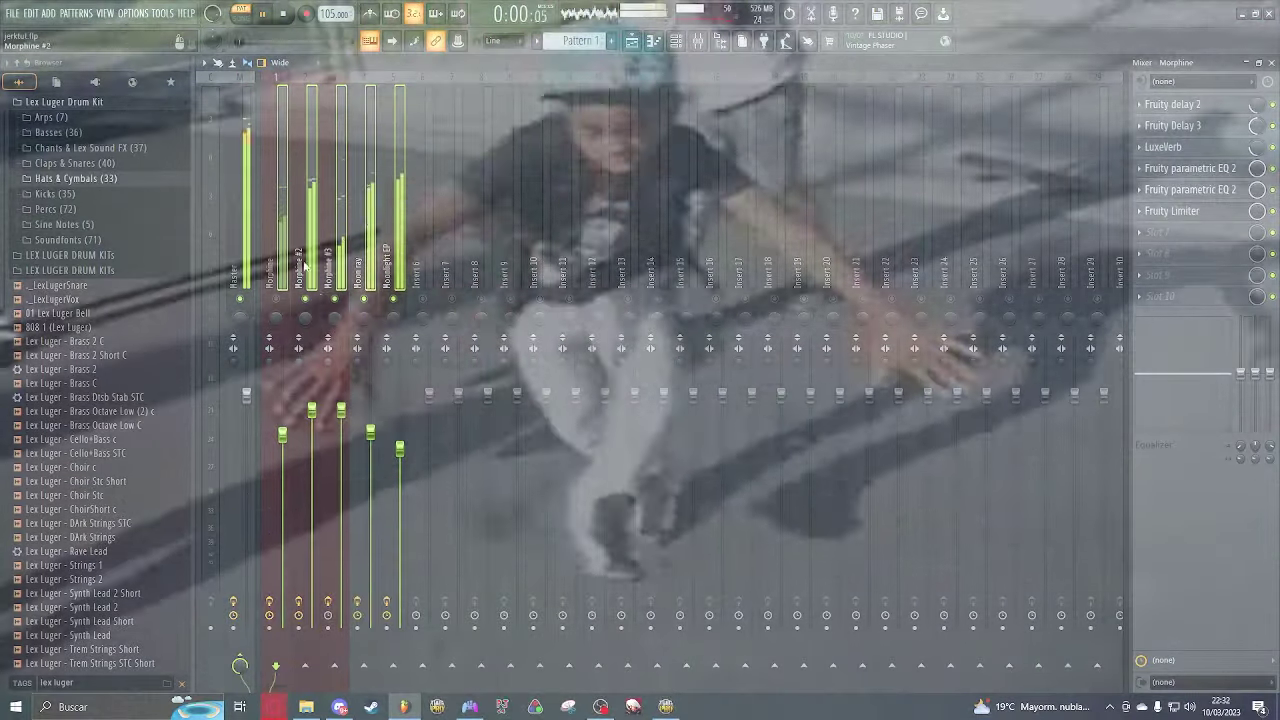
scroll(284, 436, up, 1)
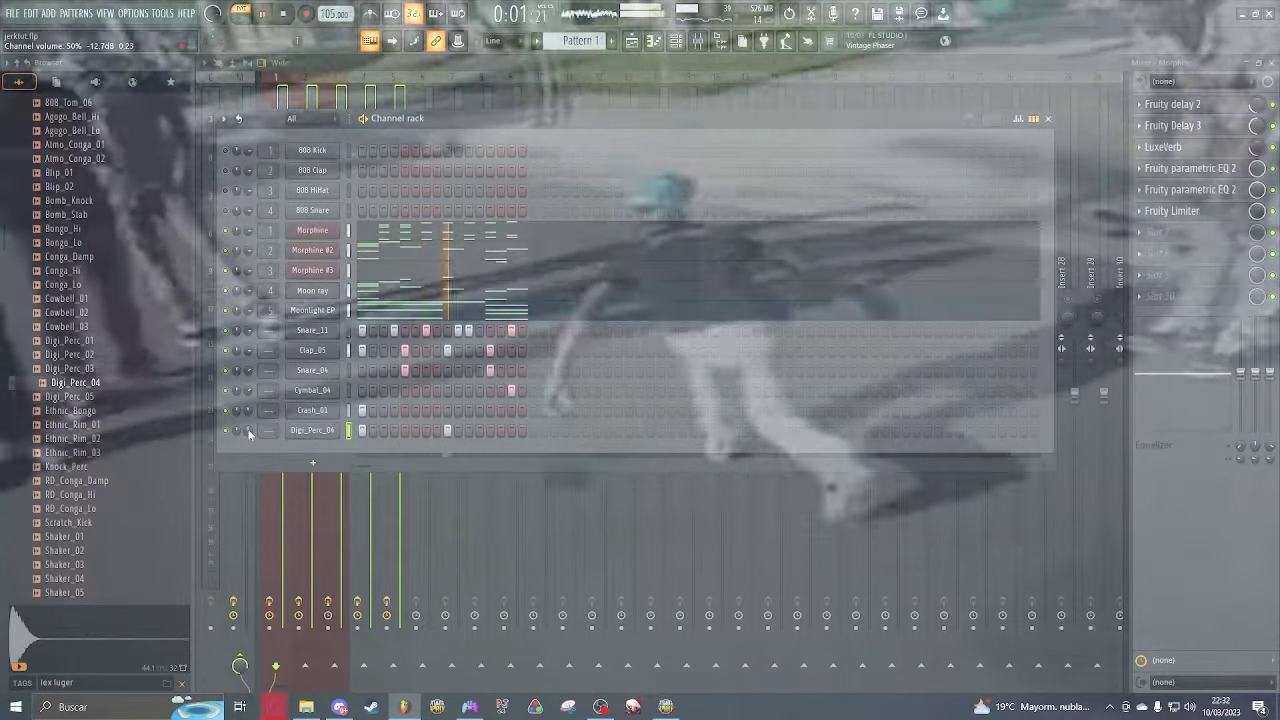
Step: Add the DEEPLY sample from the 808 - AMBIENT folder as a new channel and open its piano roll
scroll(80, 420, down, 6)
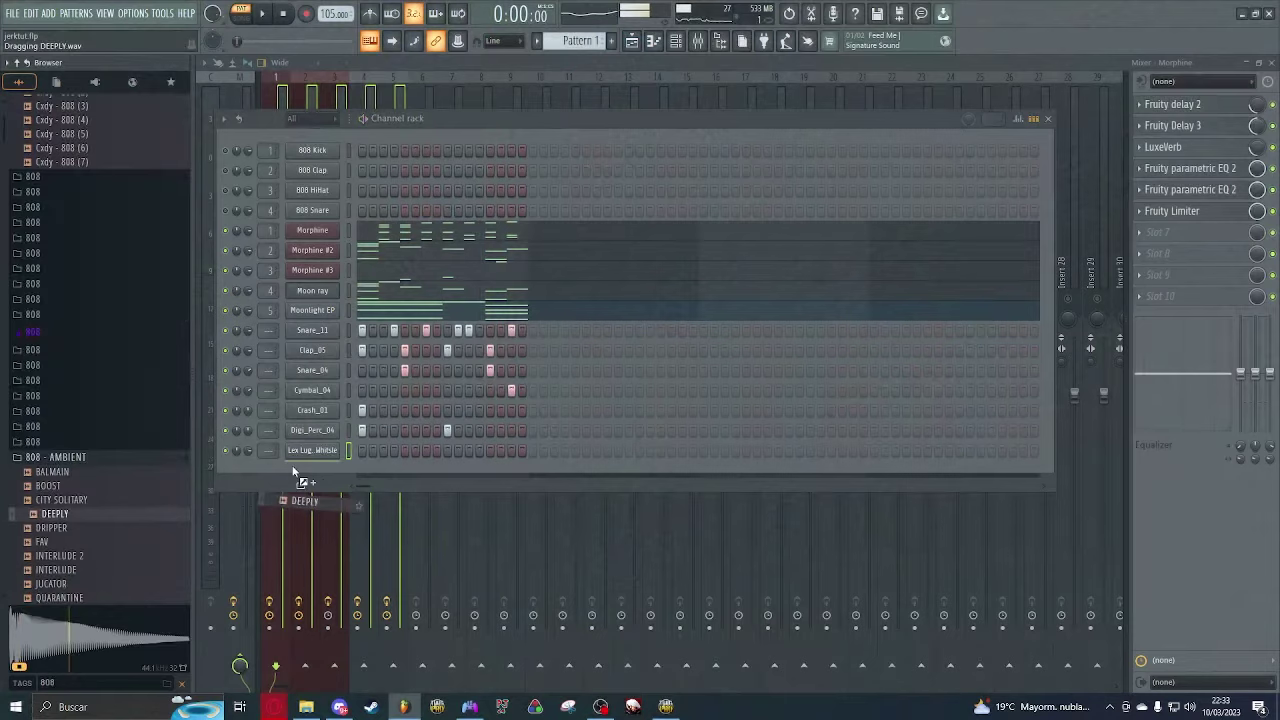
drag(295, 470, 300, 470)
right_click(337, 460)
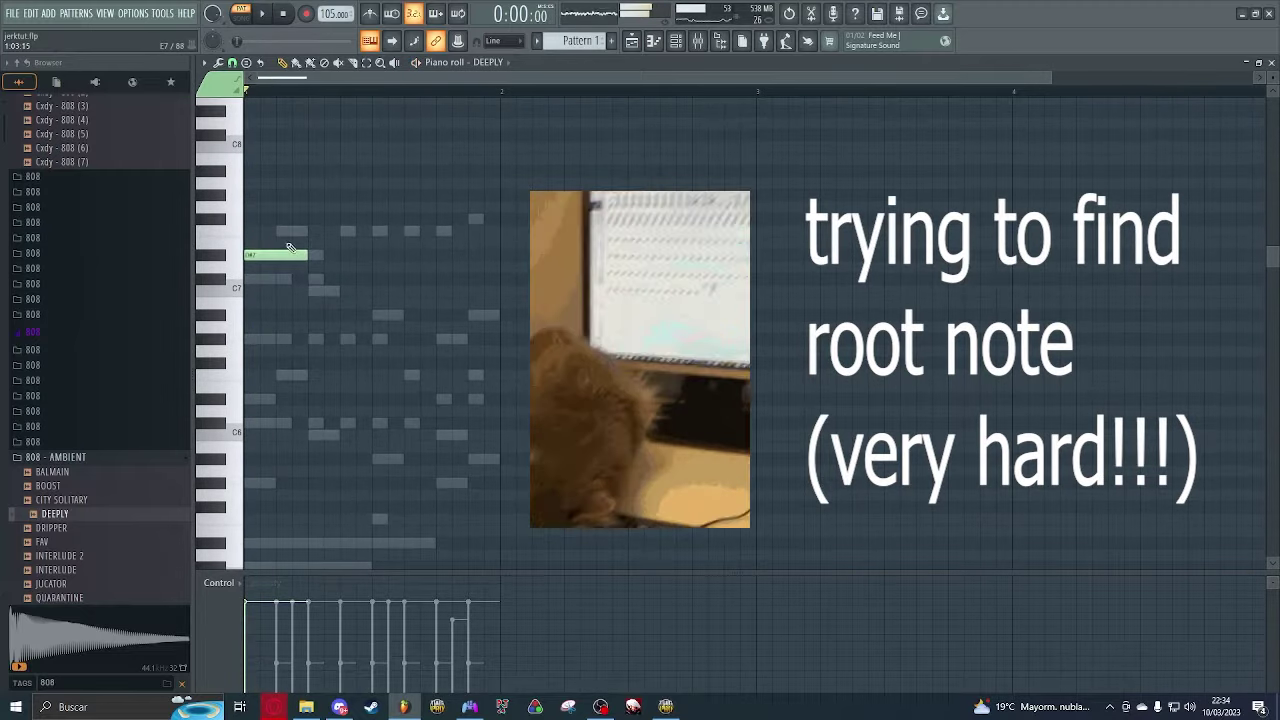
Step: Find the DEEPLY 808's root note by ear and place a one-beat note on C#5 at the start of bar 1
click(286, 428)
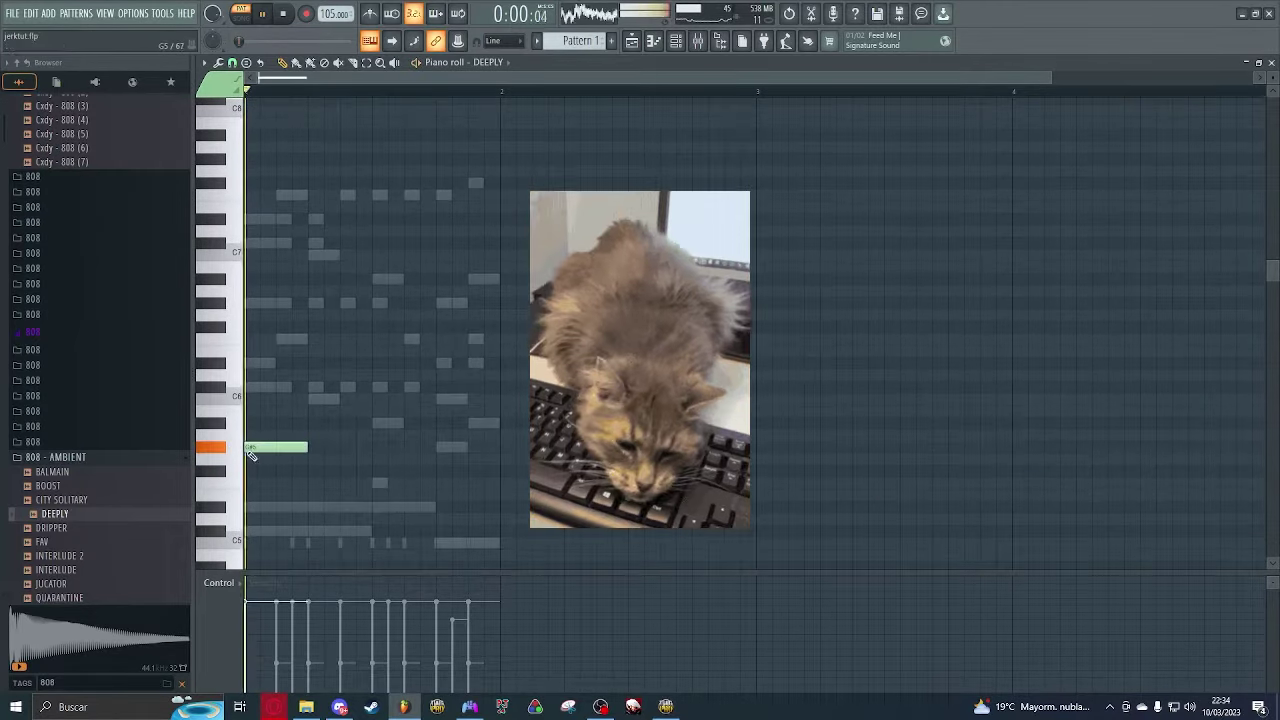
drag(280, 394, 277, 389)
key(space)
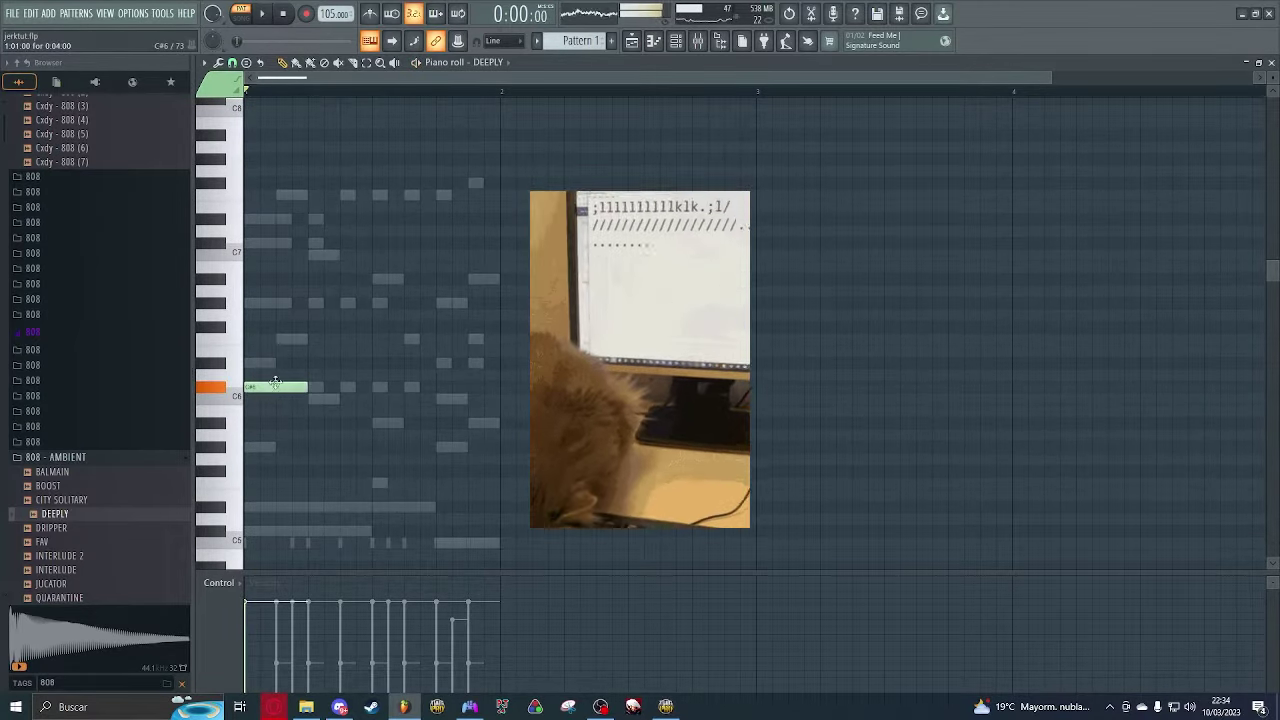
key(ctrl+a)
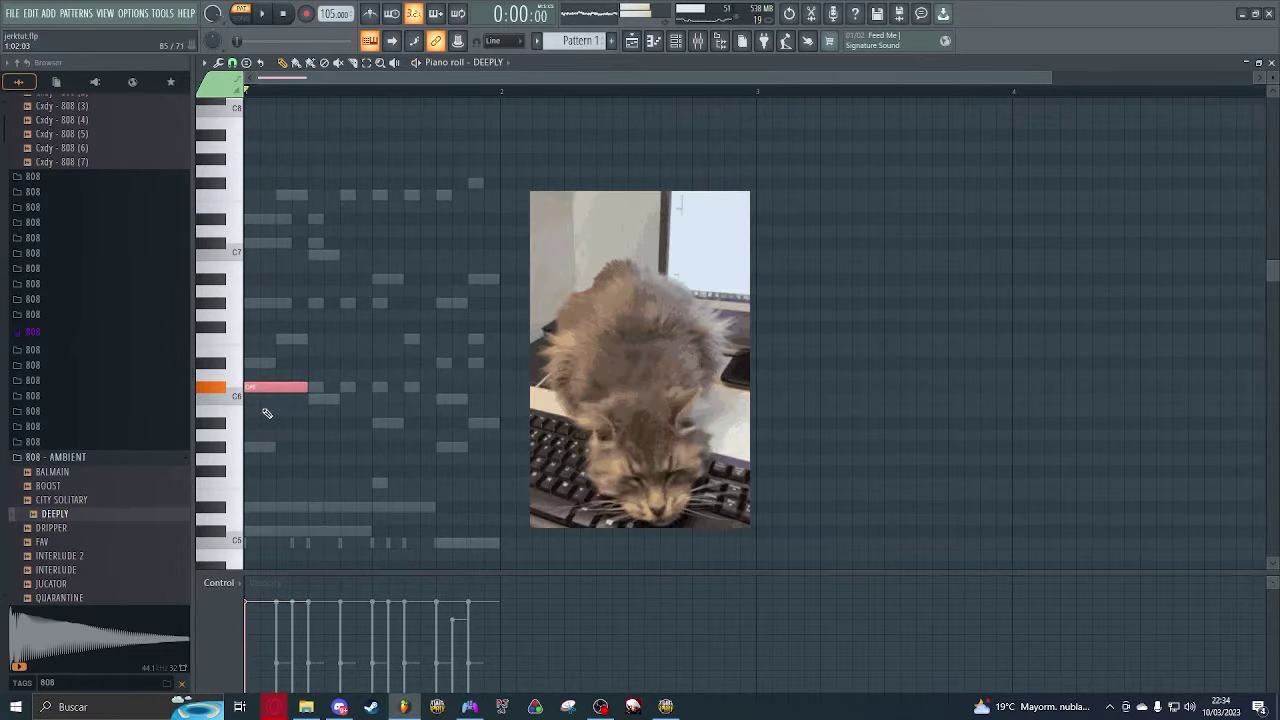
key(ctrl+Down)
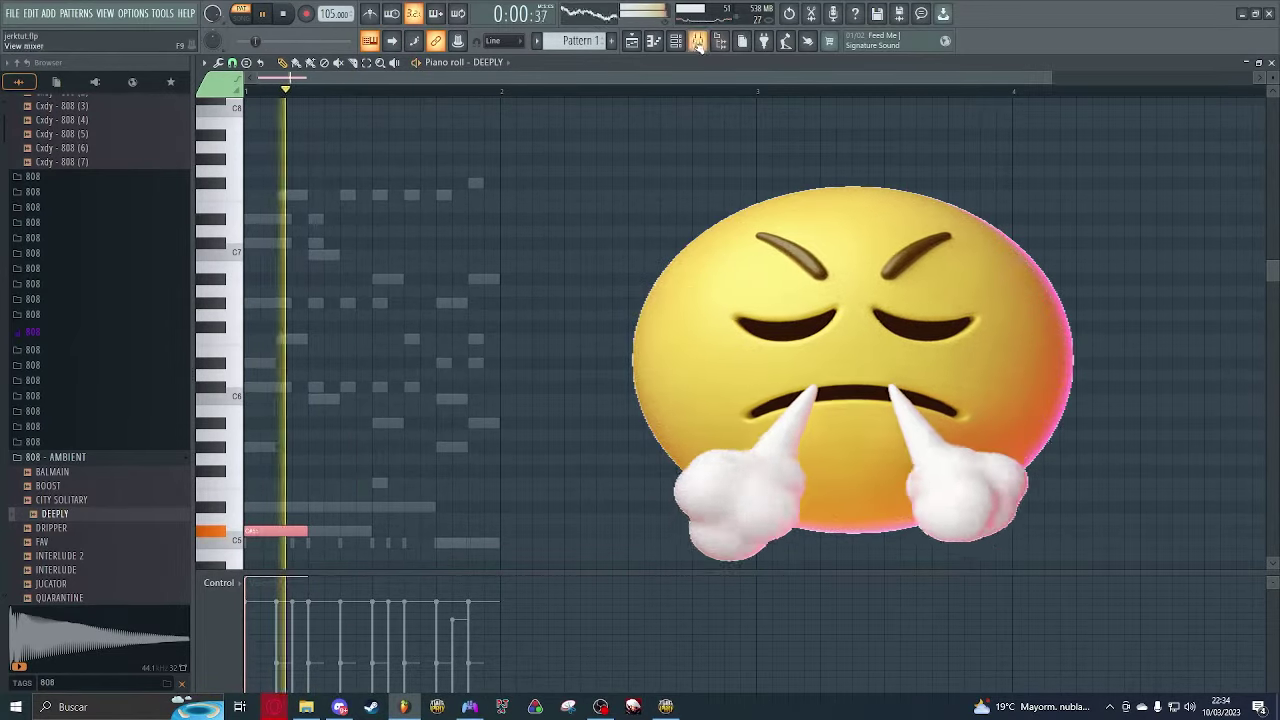
Step: Add Fruity Soft Clipper in slot 5 of the Master track and adjust its post gain to about 80%
key(F6)
click(314, 471)
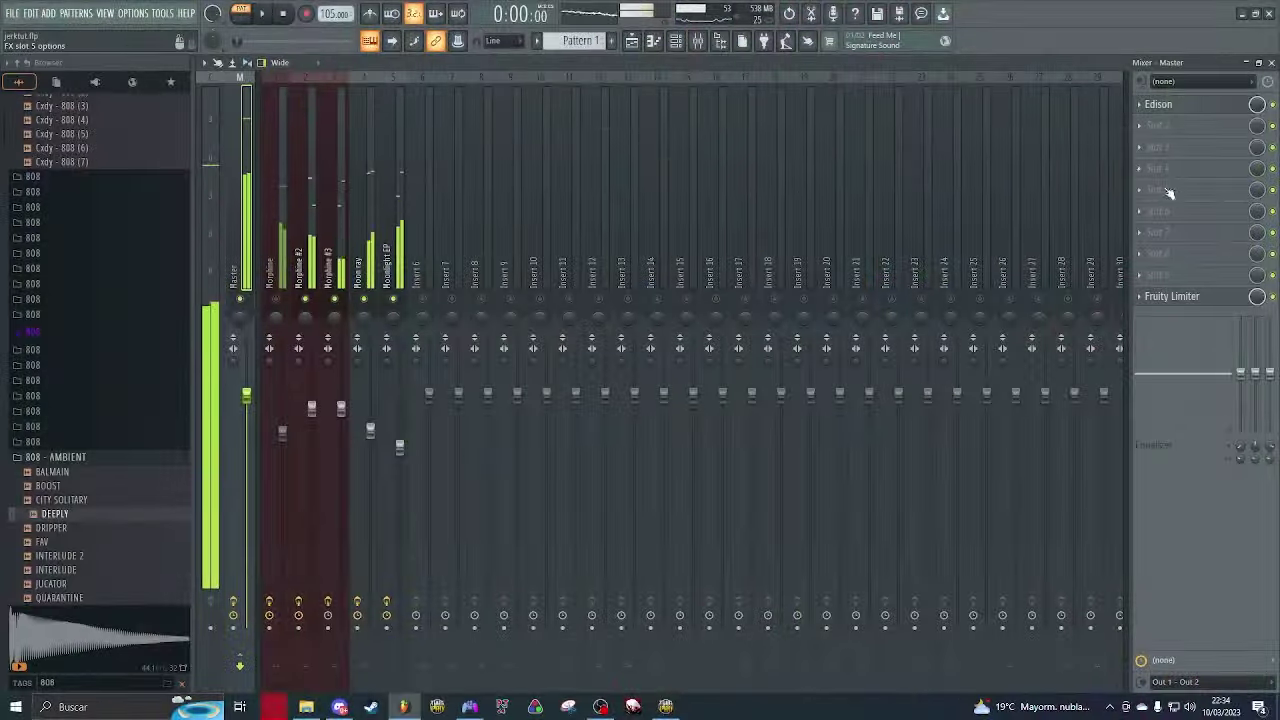
click(1169, 192)
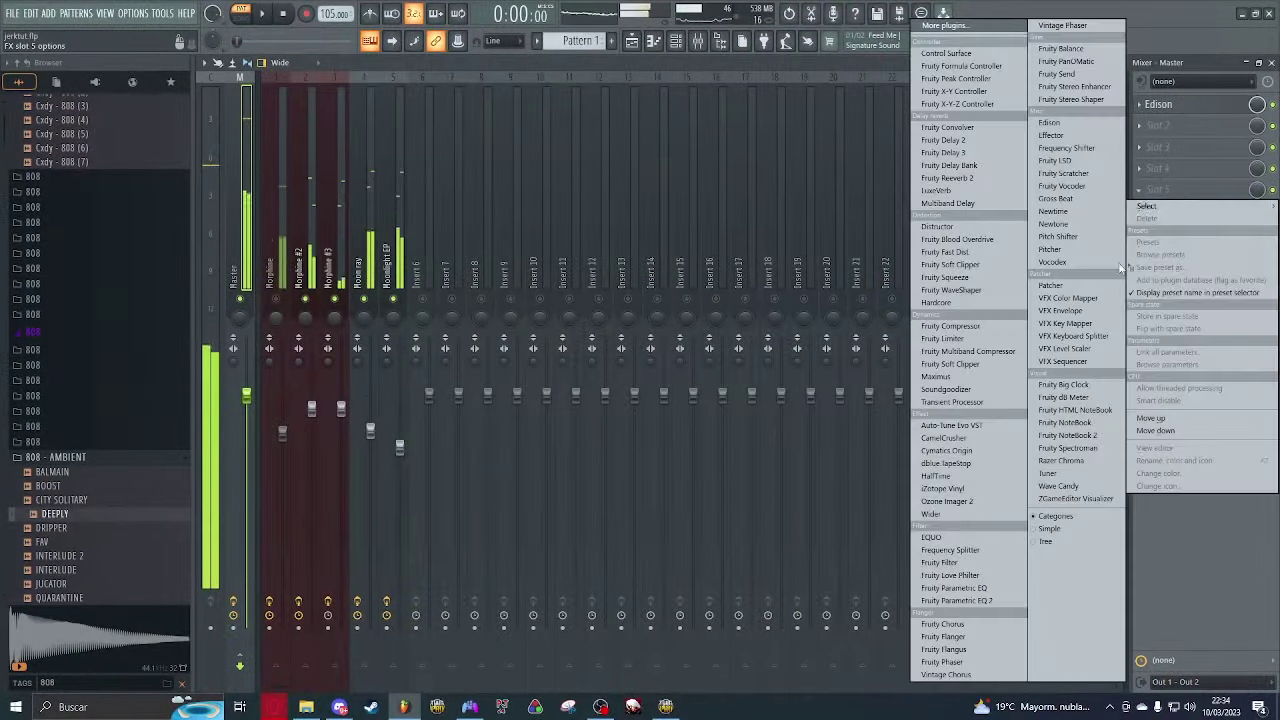
click(965, 264)
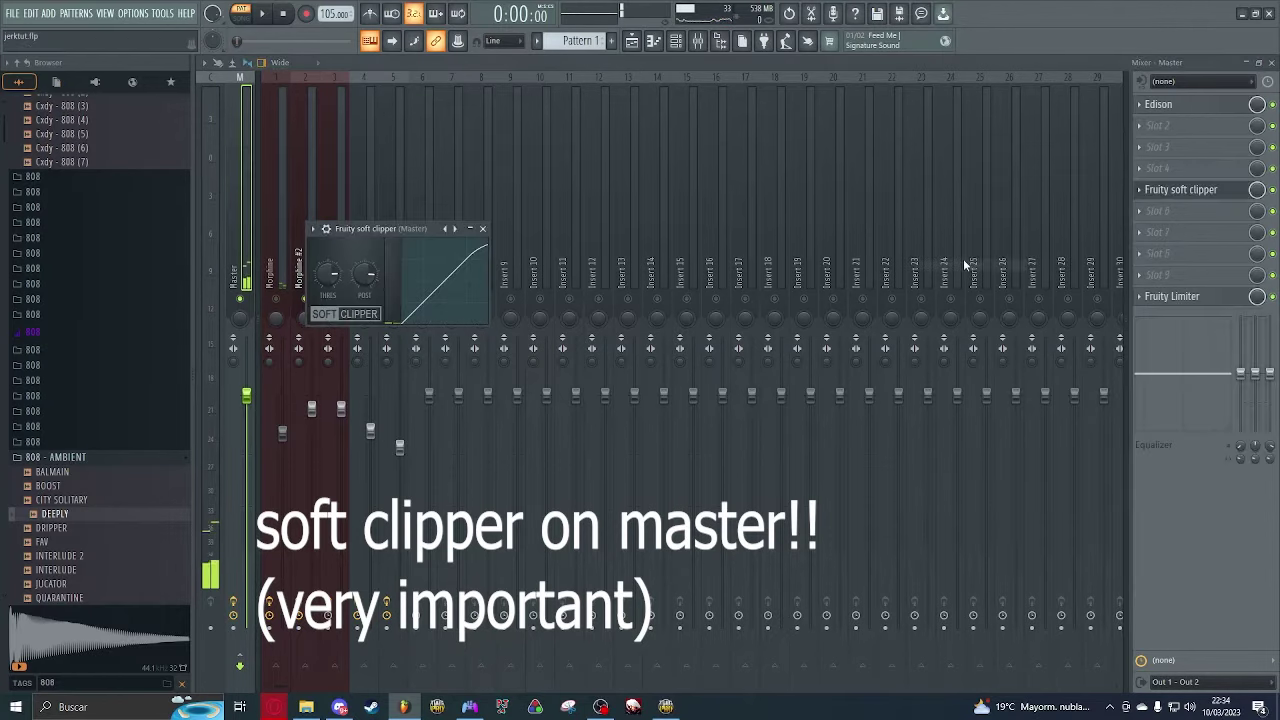
key(space)
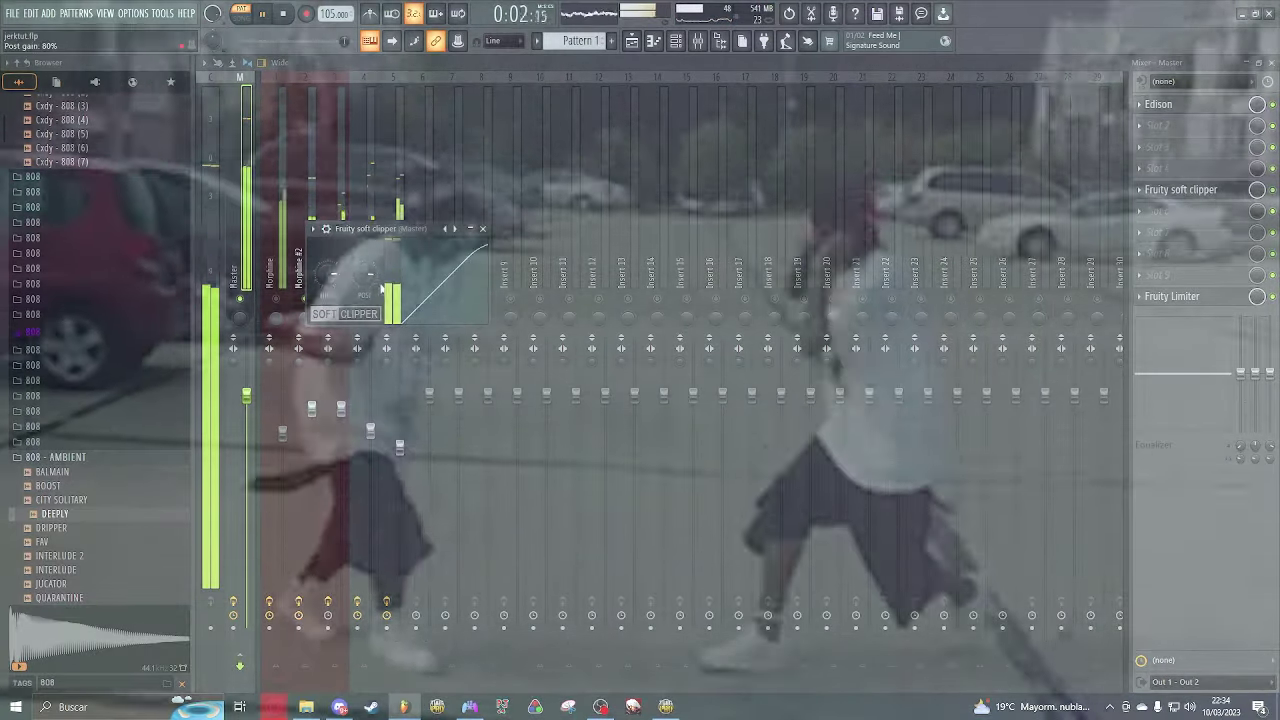
drag(381, 288, 371, 279)
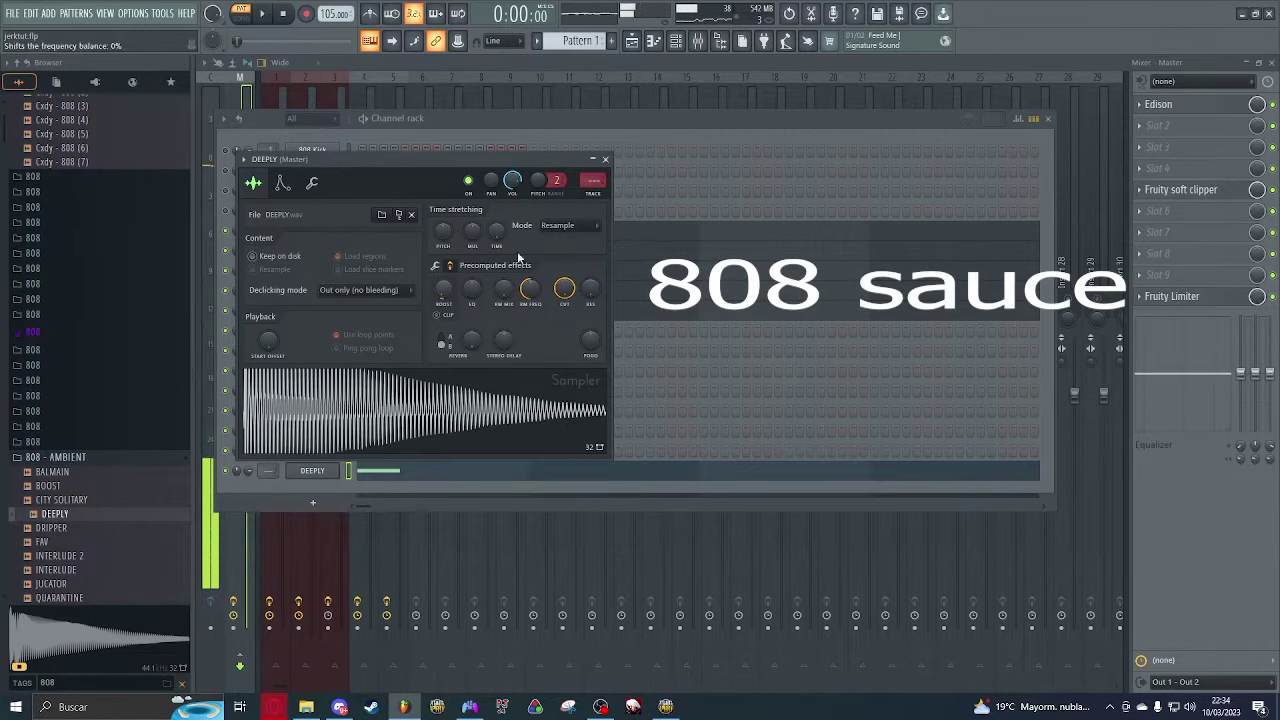
Step: Set the DEEPLY 808 to cut itself and raise its sample's quick fade out to about 53%
click(606, 160)
right_click(316, 471)
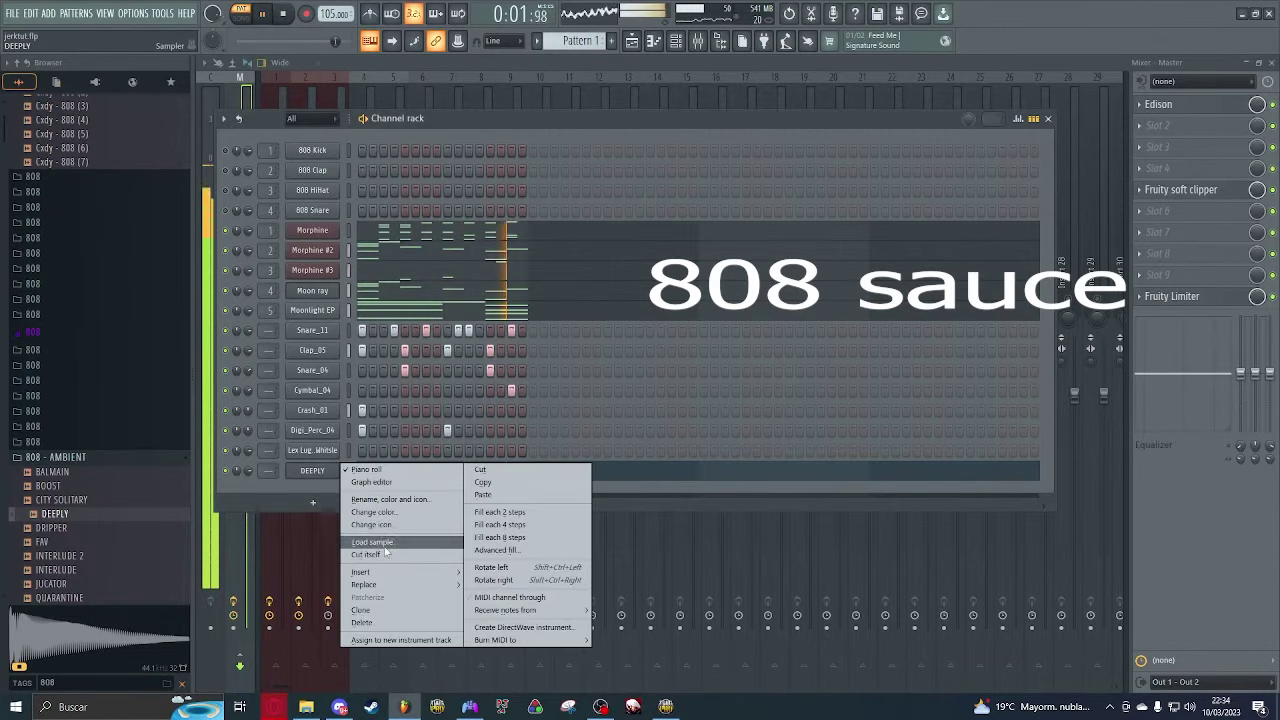
click(366, 554)
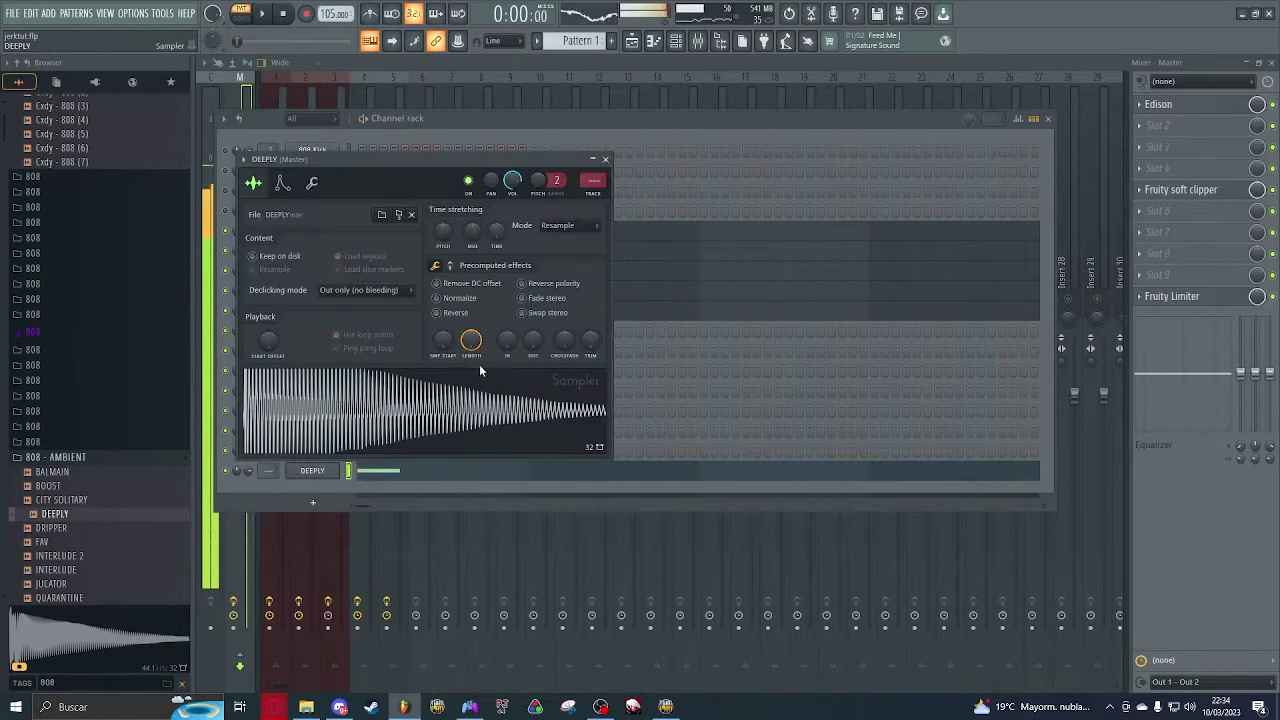
drag(533, 340, 533, 328)
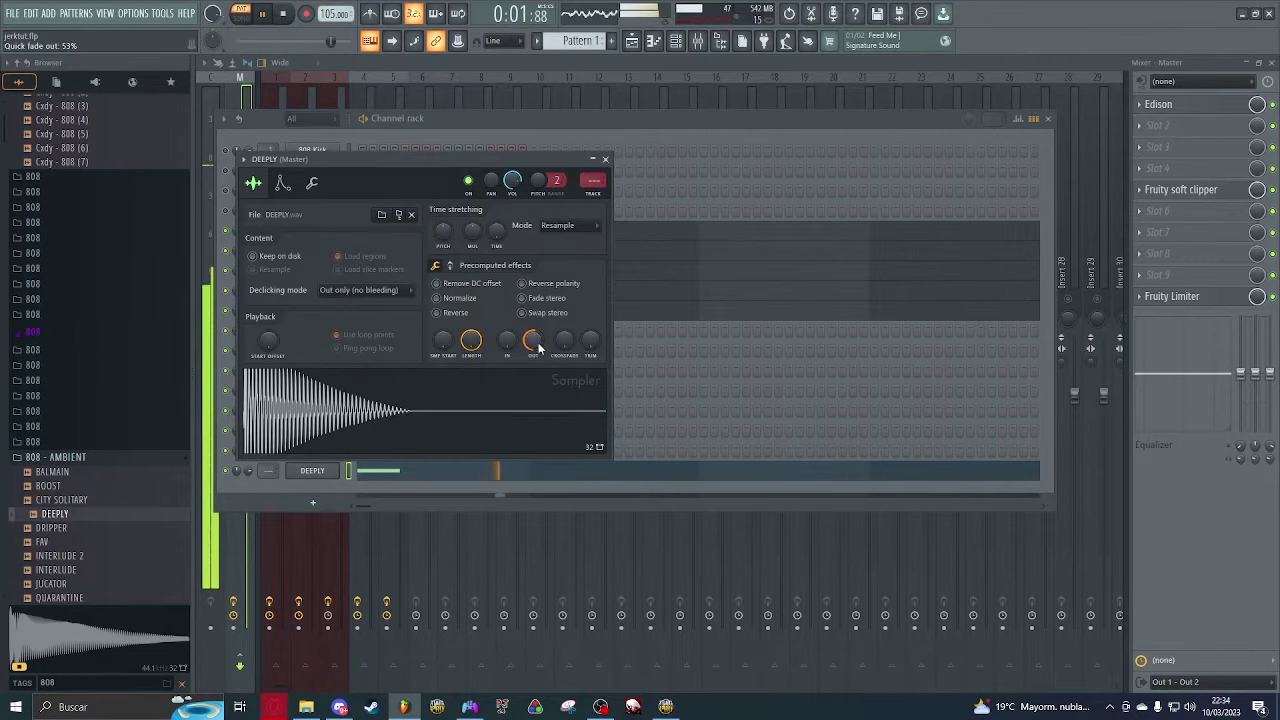
click(606, 160)
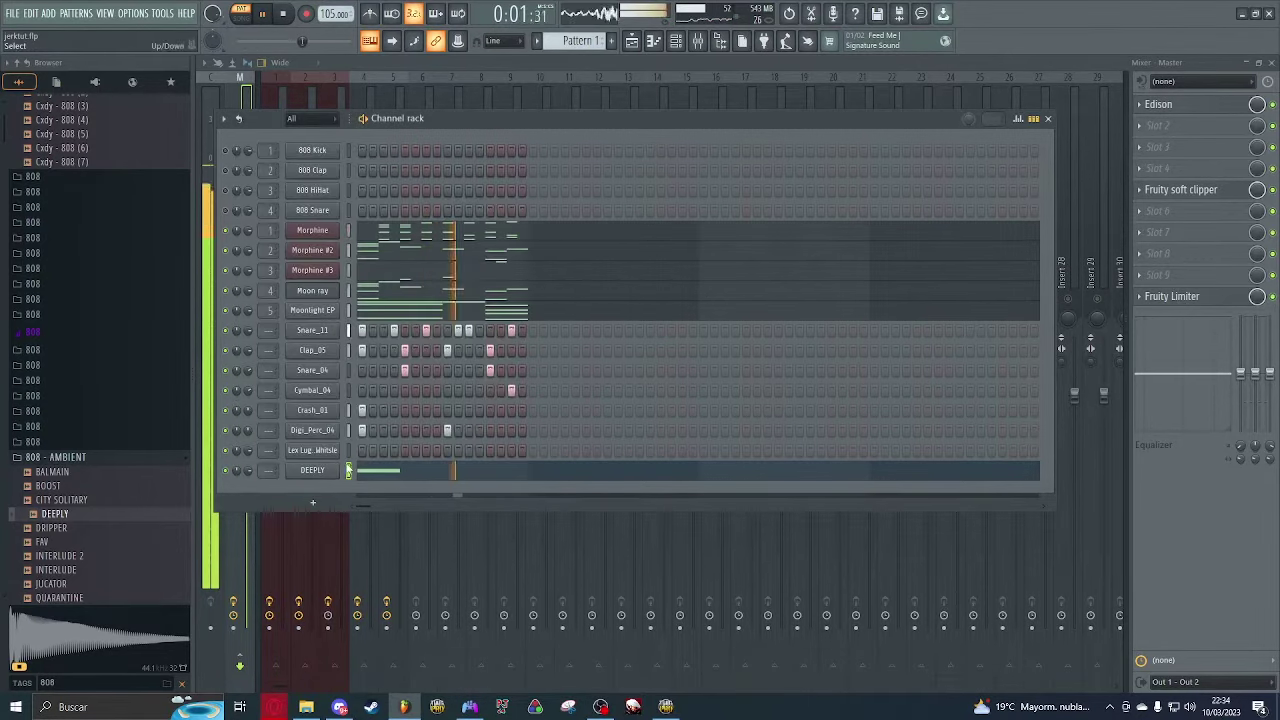
right_click(340, 463)
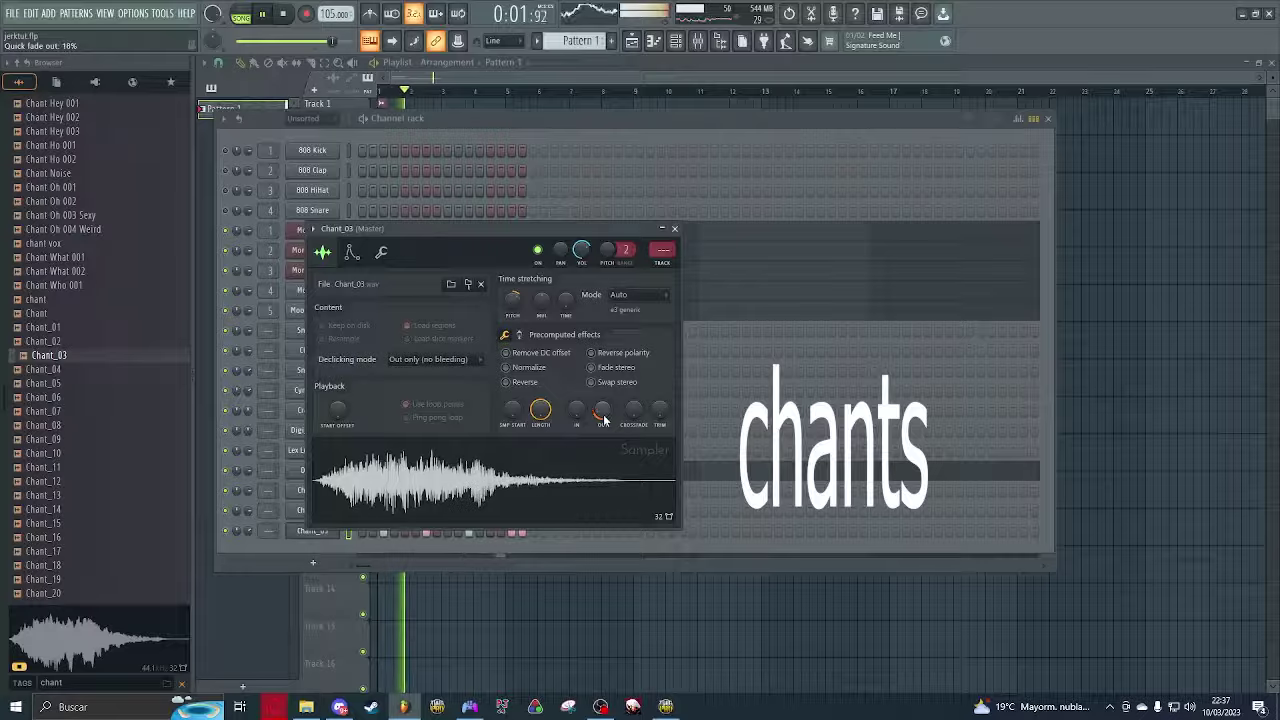
Step: Place the Crash (Yung Gud) sample on playlist Track 12 near bar 4 and the Crash Dropper sample on Track 10
scroll(604, 420, down, 2)
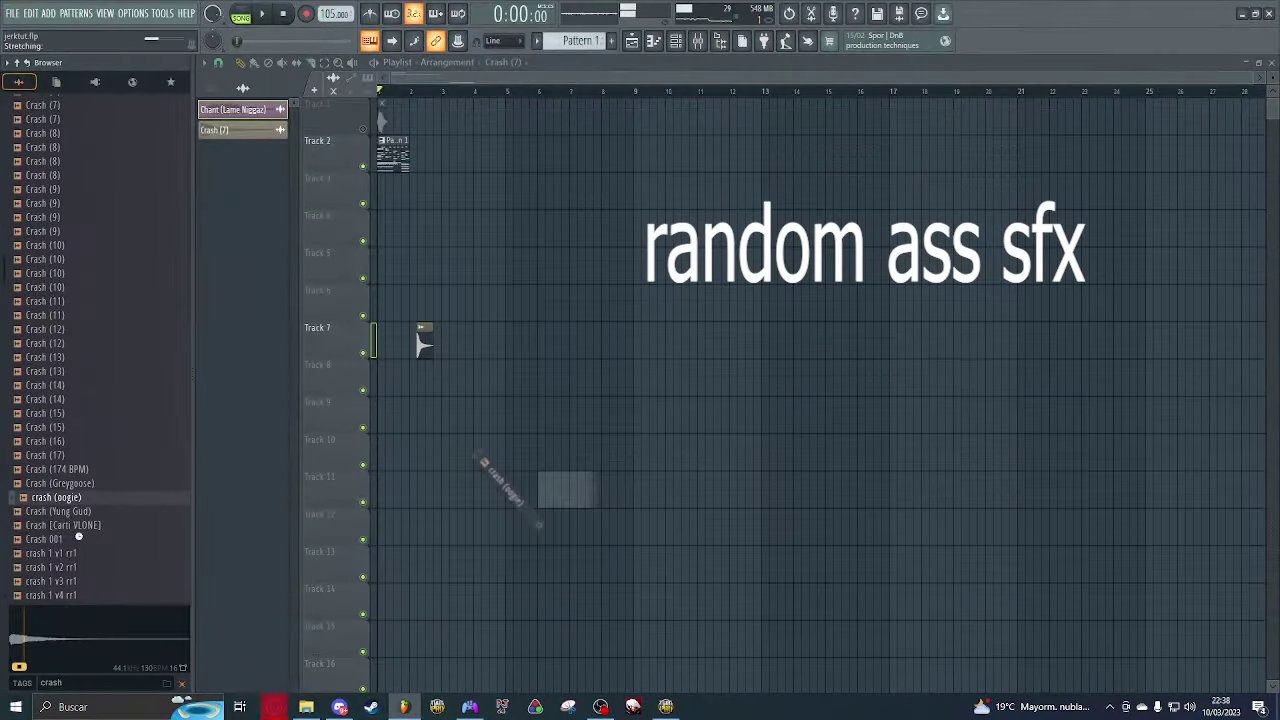
drag(58, 511, 470, 523)
scroll(72, 395, down, 5)
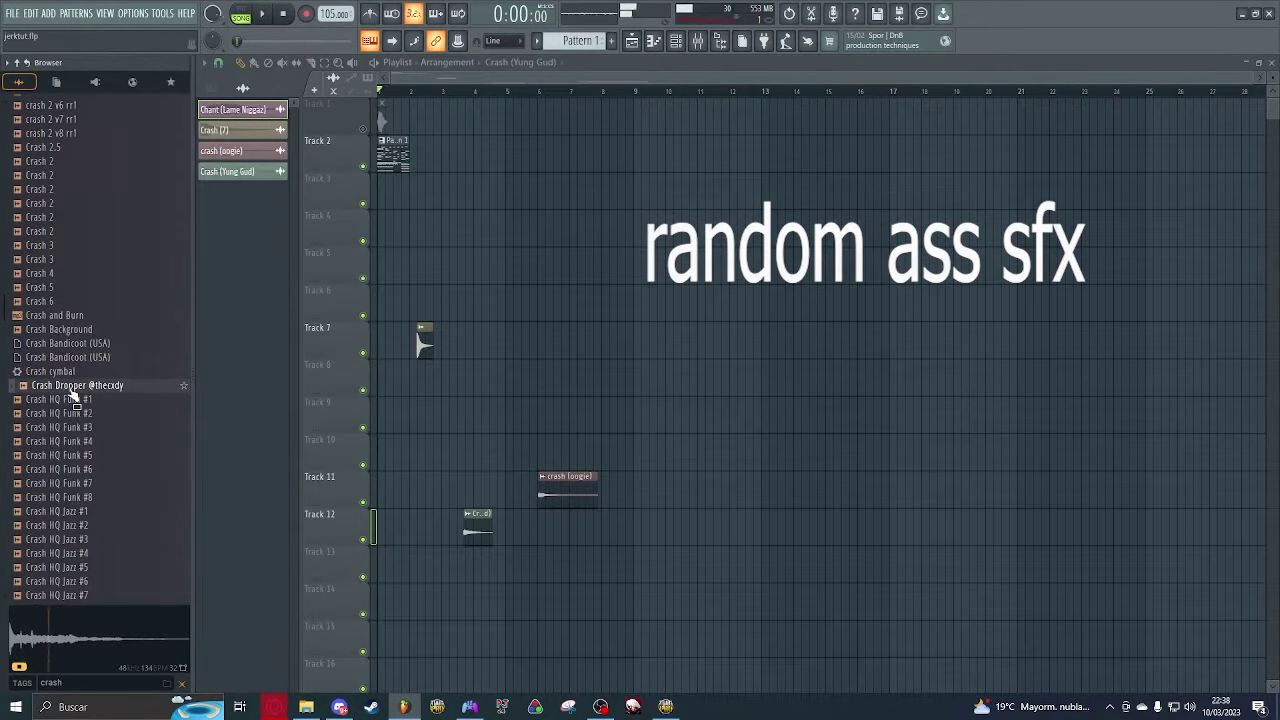
drag(71, 390, 491, 441)
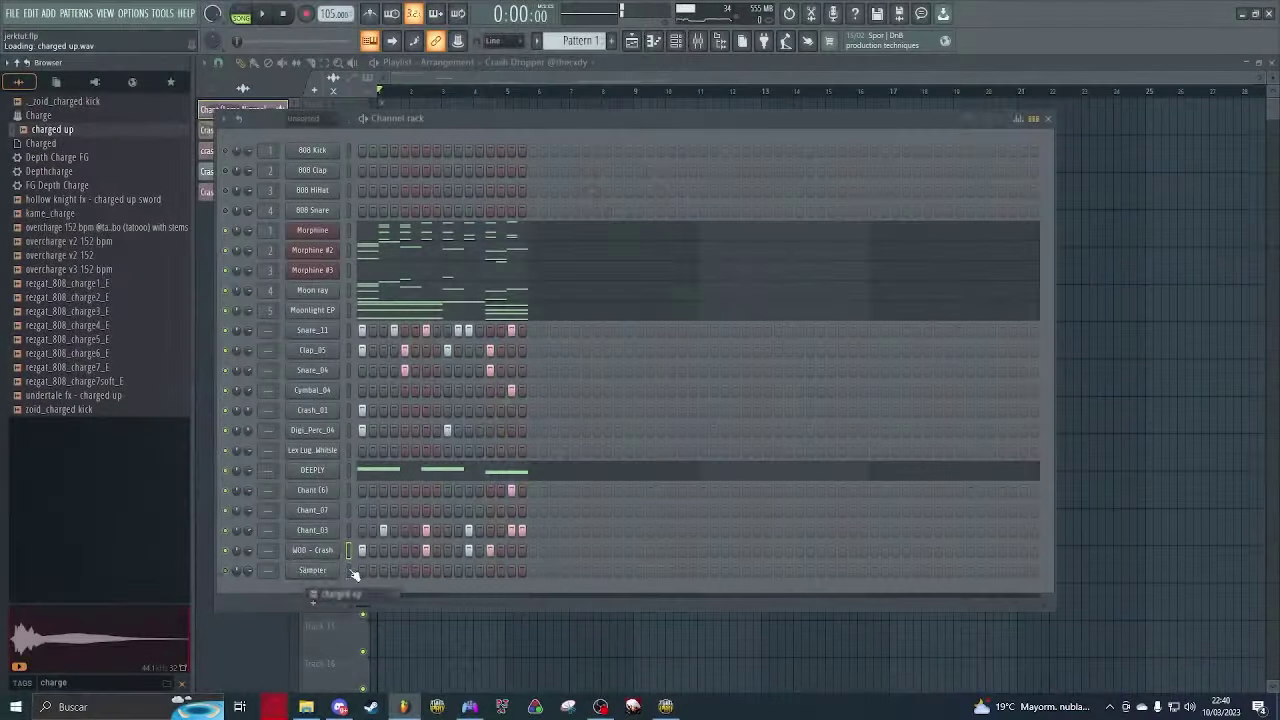
Step: Load the charged up sample into a new channel with a hit on step 1 and play back the beat
drag(352, 573, 345, 575)
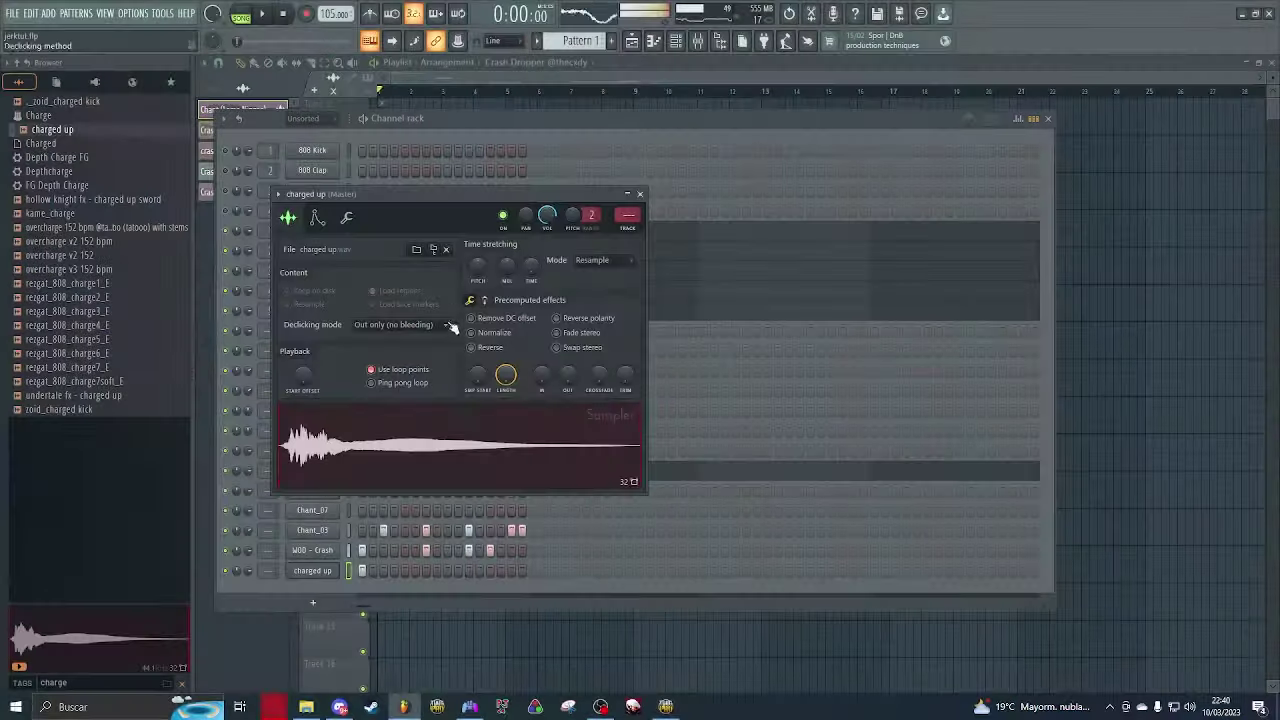
key(space)
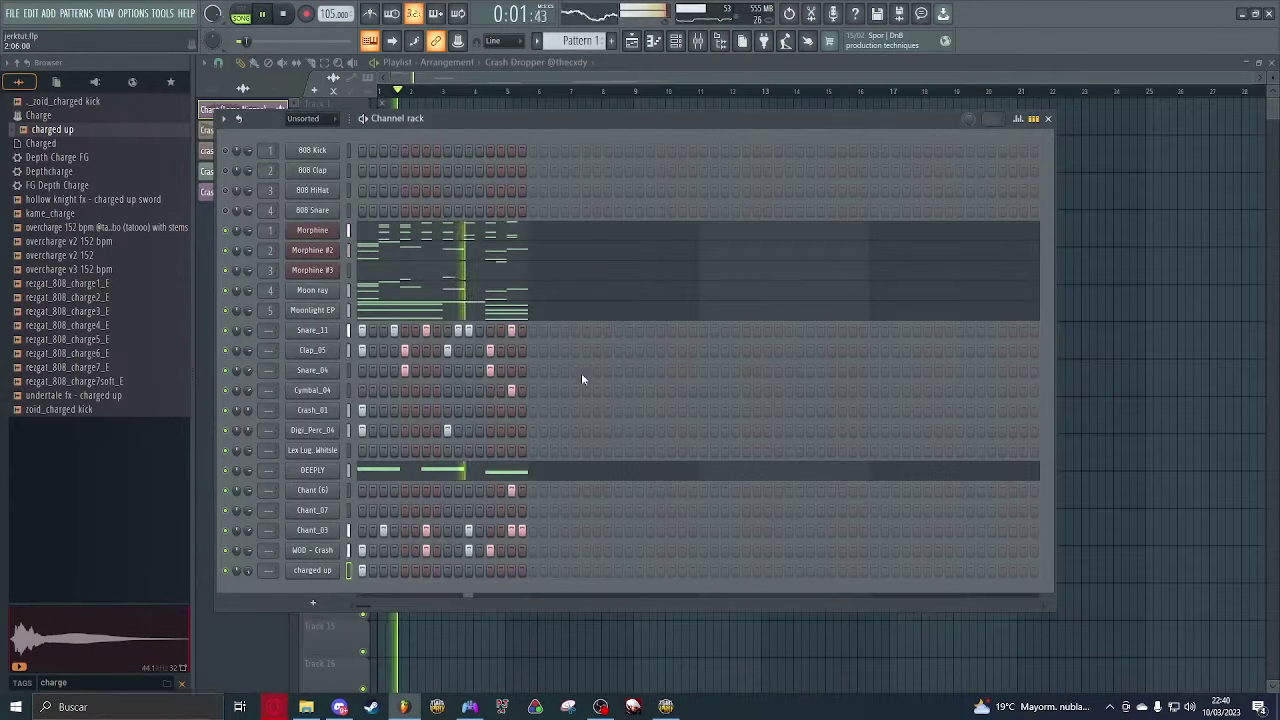
key(space)
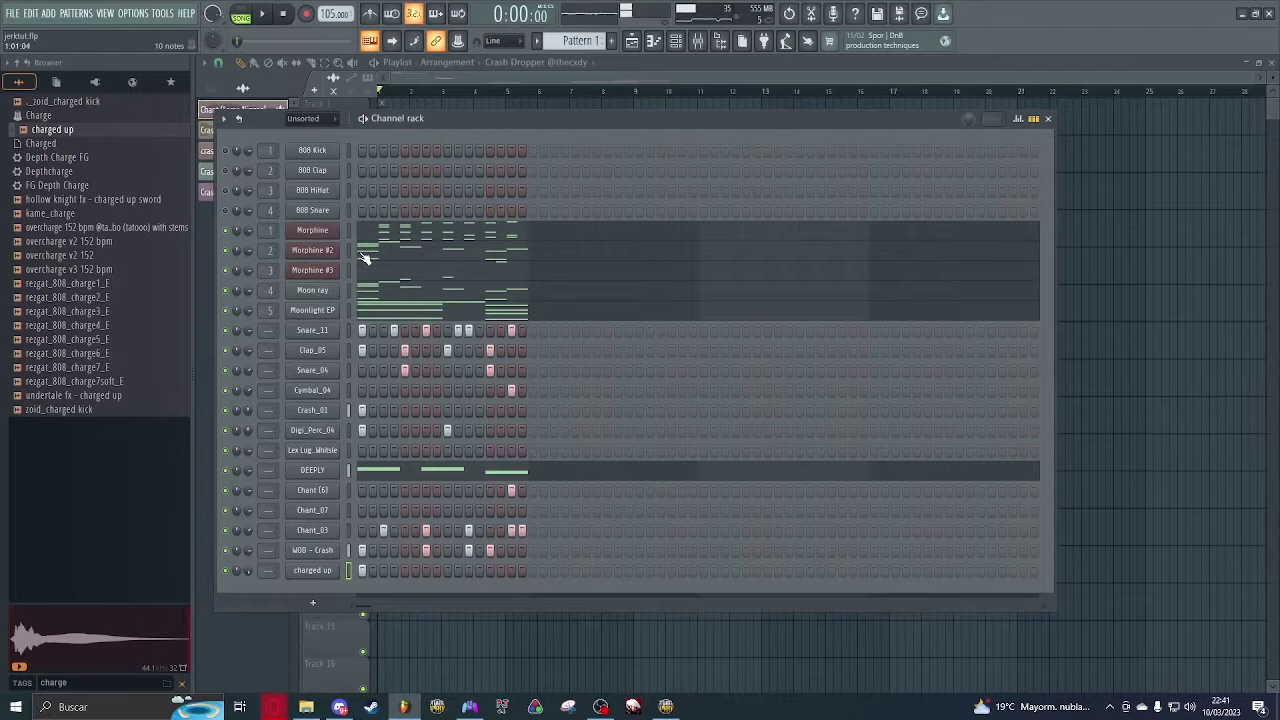
Step: Shift the copied note group of Morphine #2 earlier so it starts exactly at bar 2, and play it back
click(365, 258)
key(space)
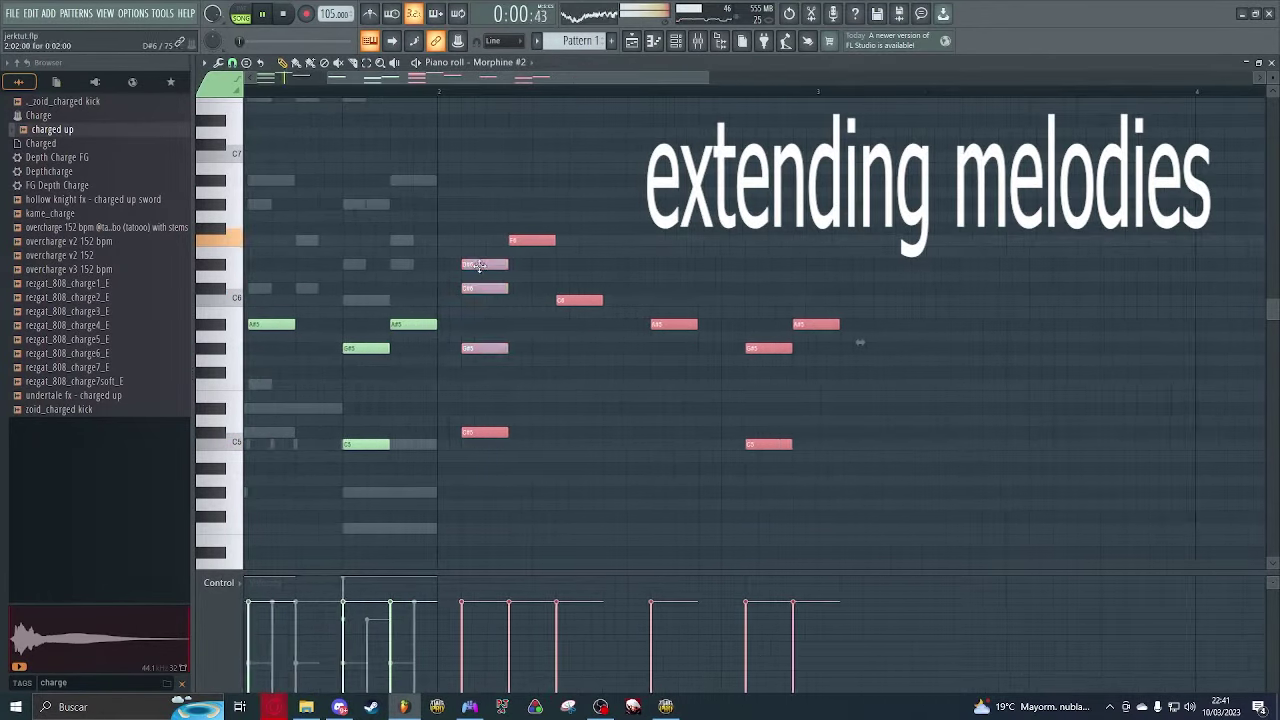
drag(478, 266, 454, 266)
key(space)
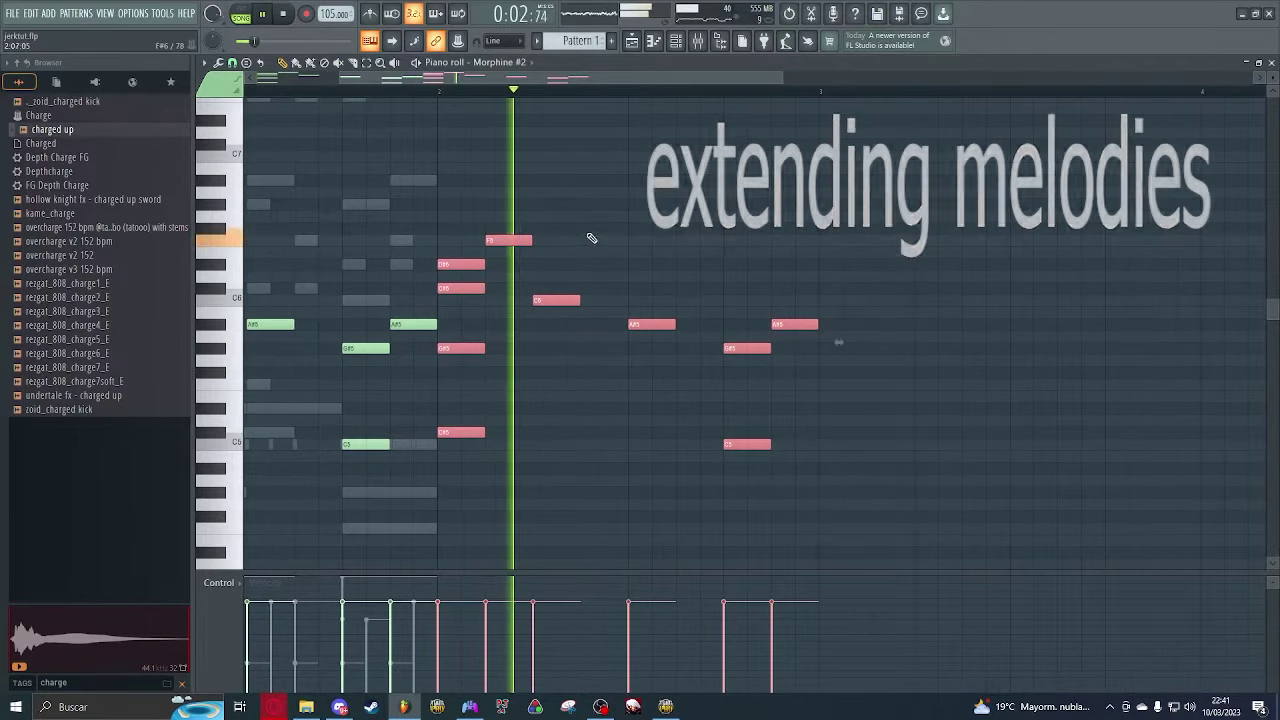
Step: Add an A#6 note above the C6 in bar 2 of Morphine #2 and a C7 near the bar's end
click(538, 181)
key(space)
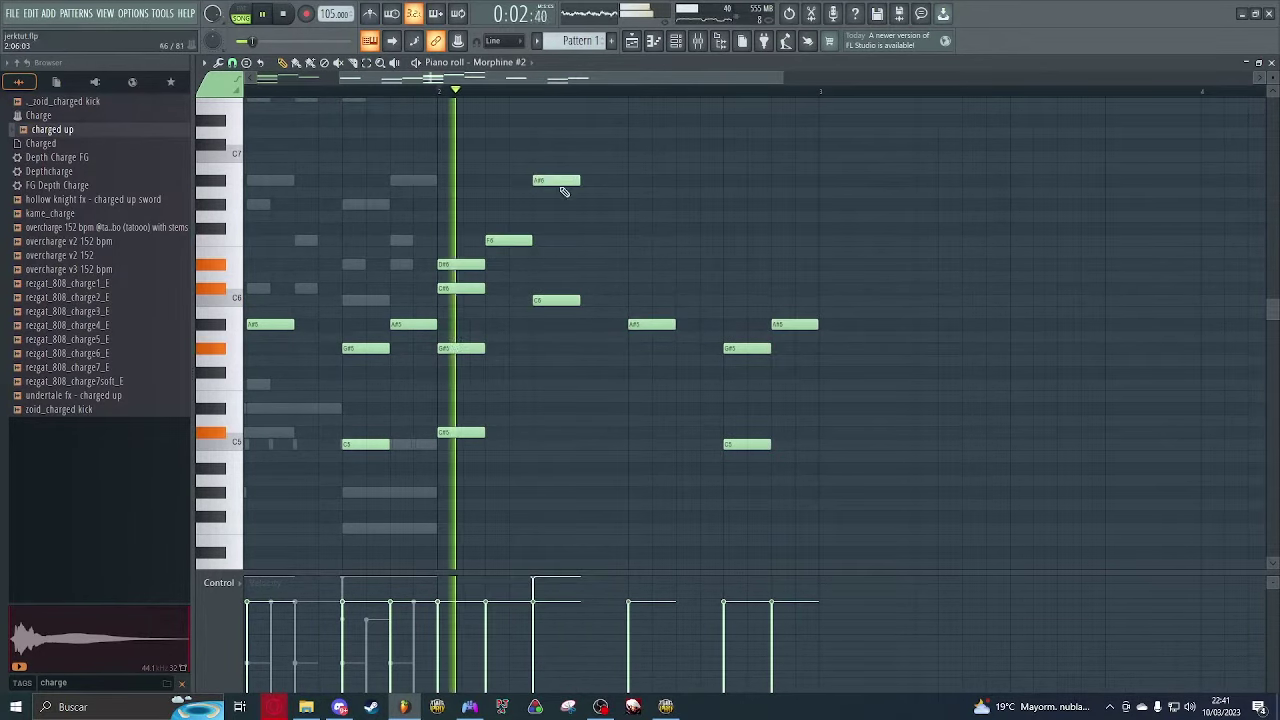
click(730, 157)
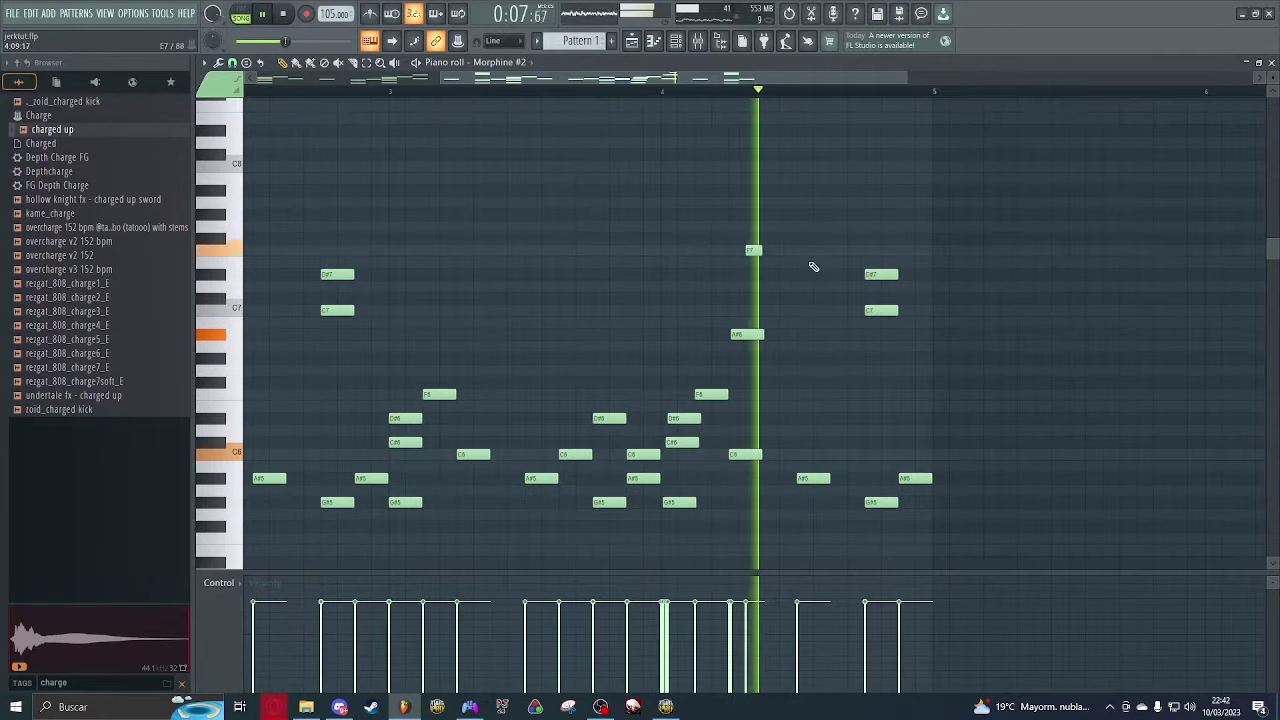
Step: Place a G7 note in bar 4 of Morphine #2, raise it one semitone and add a higher note after it
click(820, 228)
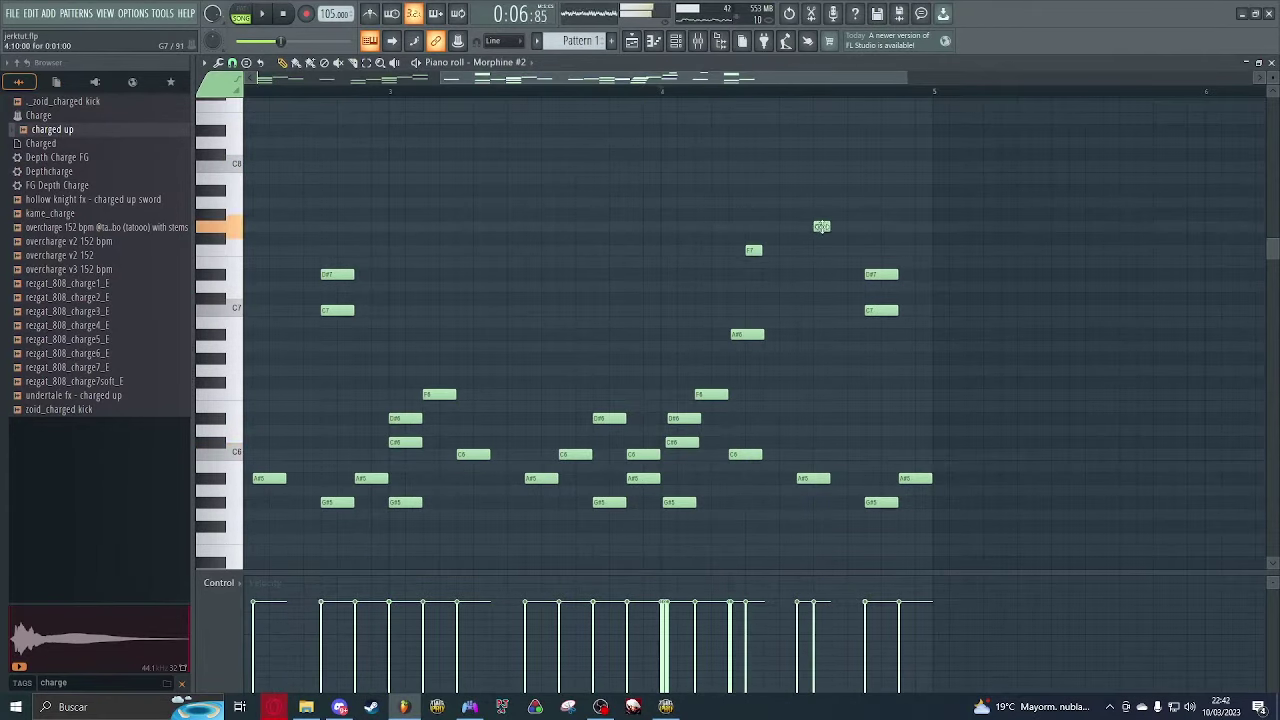
drag(820, 228, 821, 214)
click(853, 190)
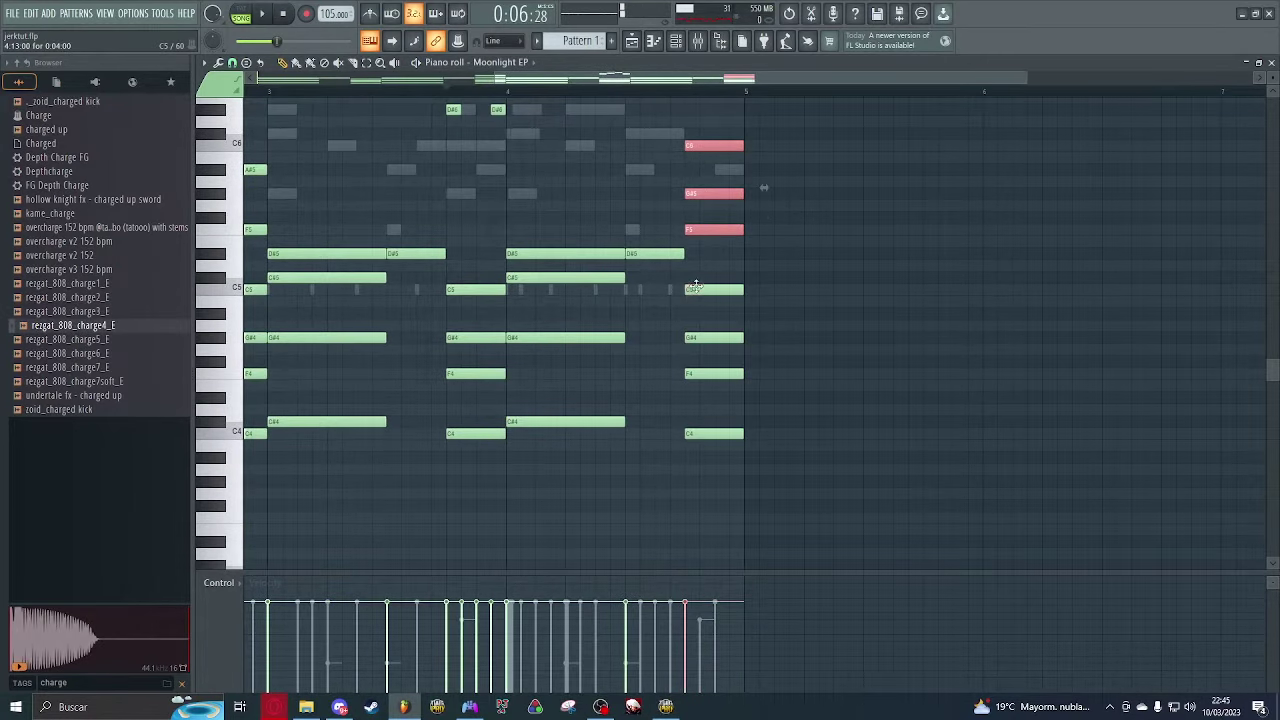
Step: Strum the last Moonlight EP chord of bar 4 by applying the Strumizer with increased start time strength to all its notes
key(space)
drag(690, 120, 710, 493)
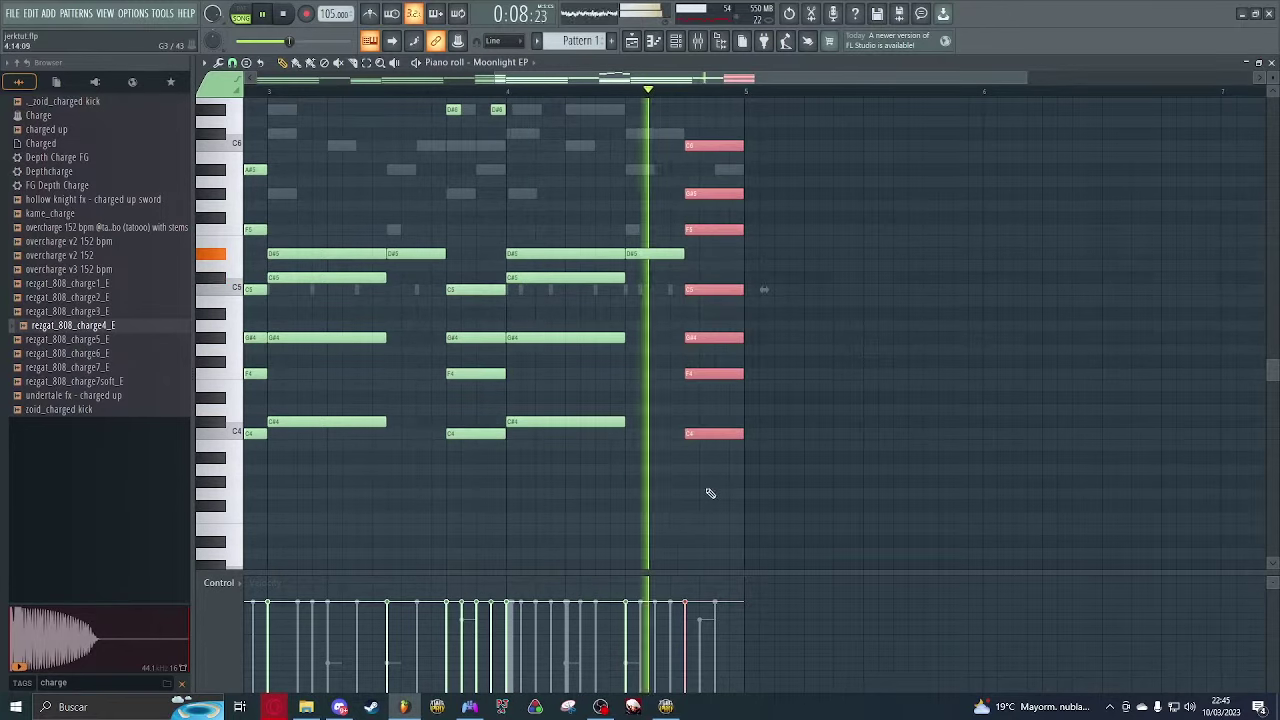
key(alt+s)
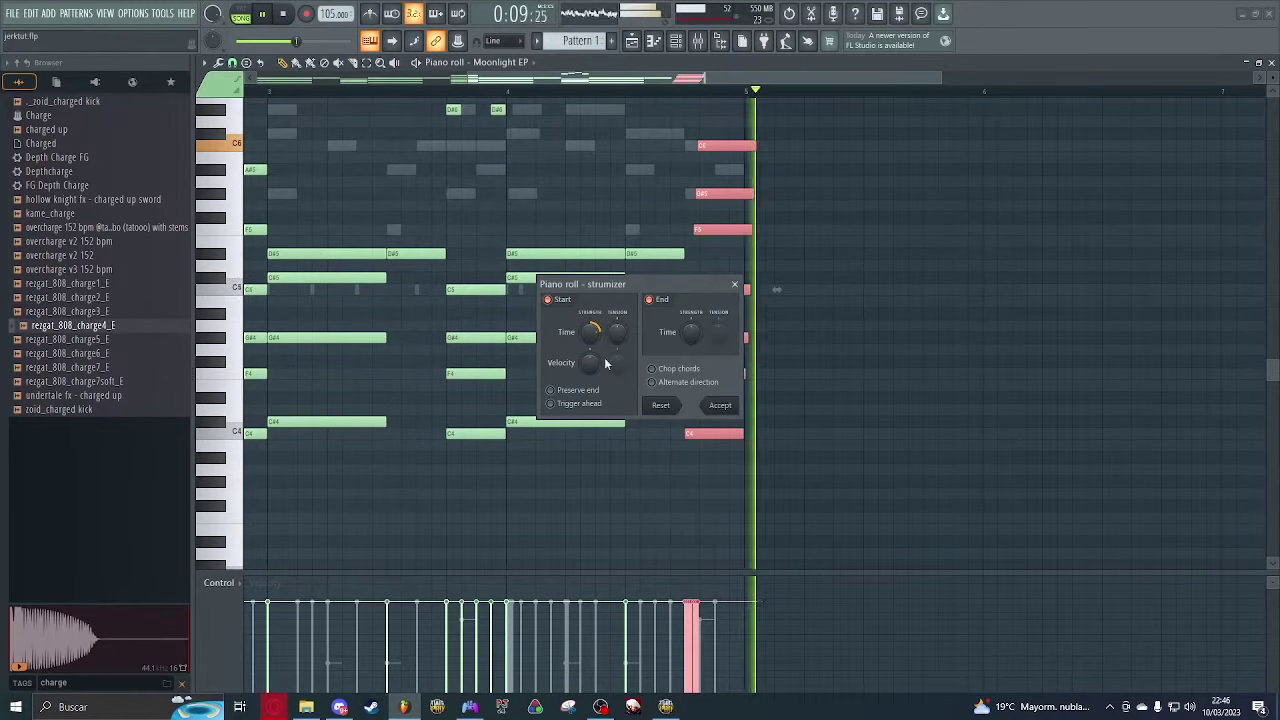
drag(590, 350, 588, 343)
click(720, 405)
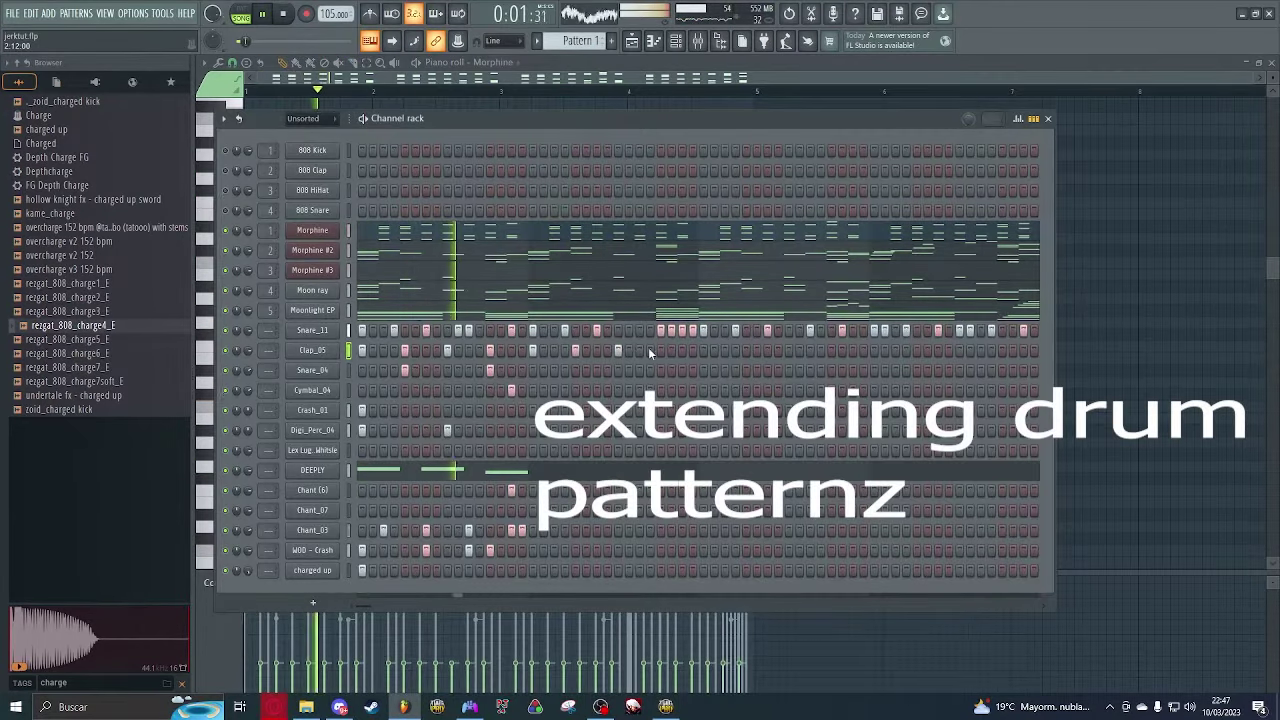
Step: Extend the Clap_05 hits on every fourth step through the end of bar 4
drag(660, 351, 1001, 351)
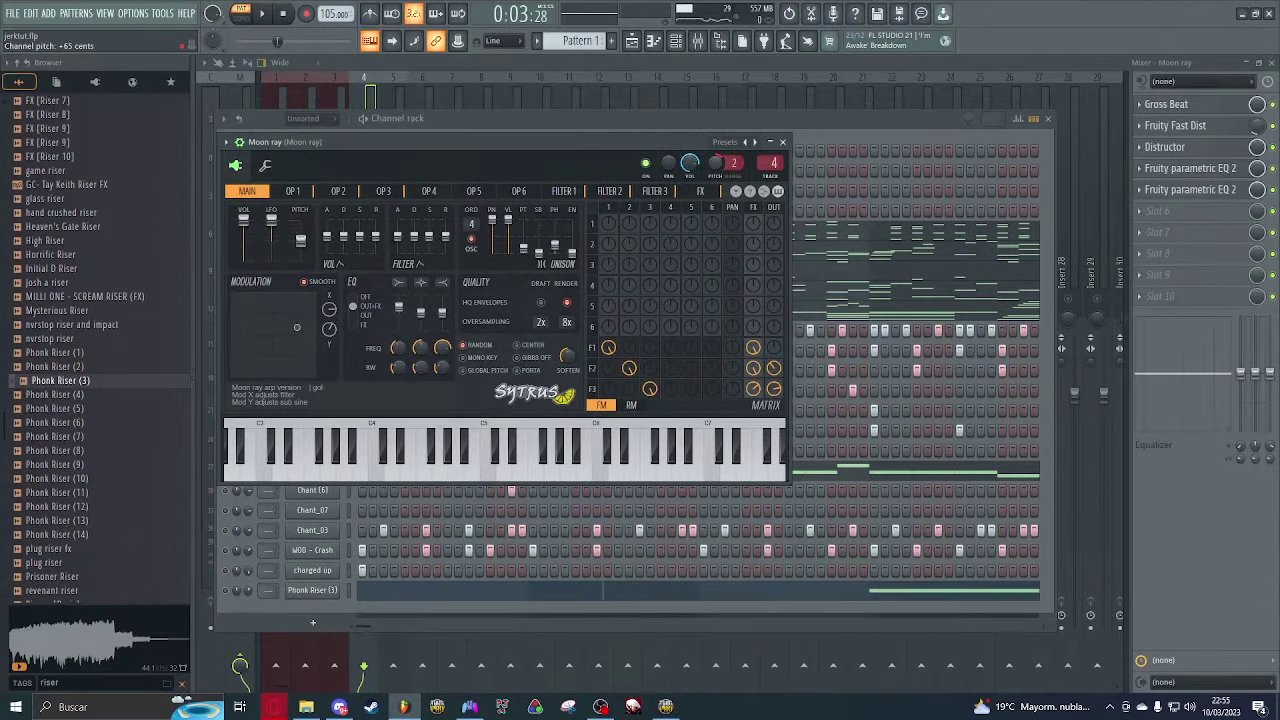
Step: Raise Moon ray's channel pitch to +68 cents, copy that pitch value and play the beat
right_click(724, 168)
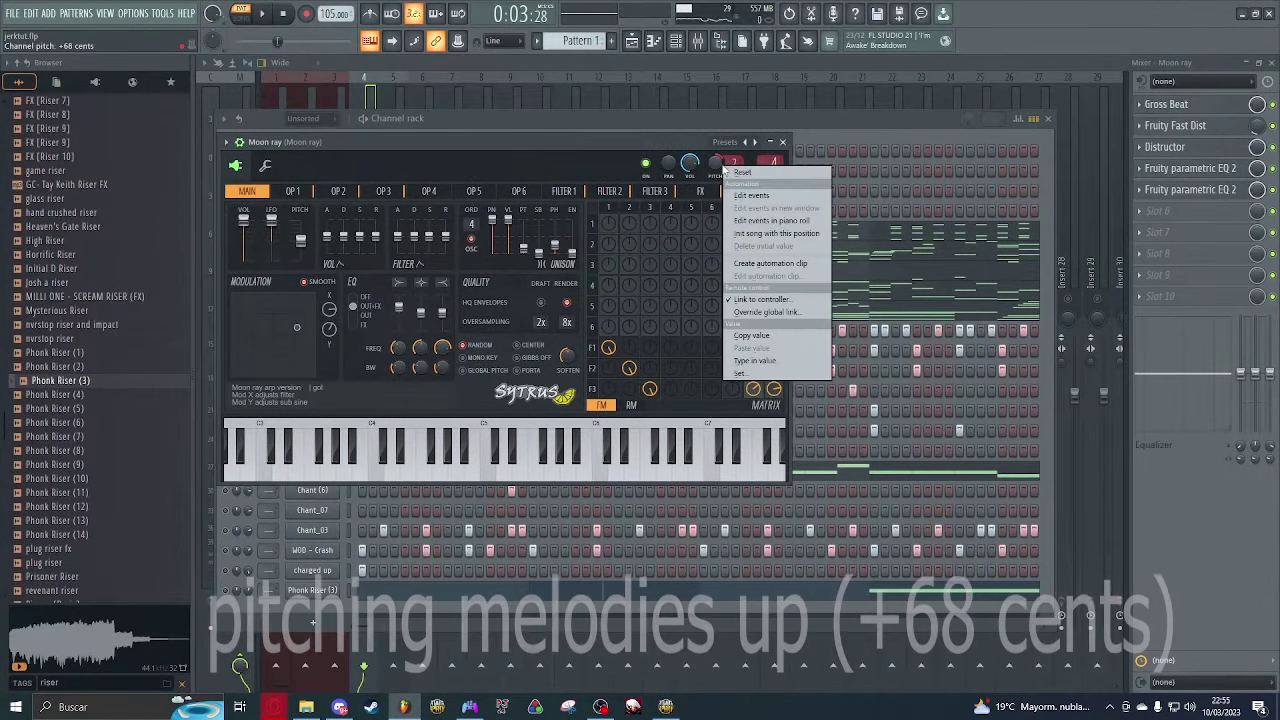
click(772, 340)
click(783, 142)
key(space)
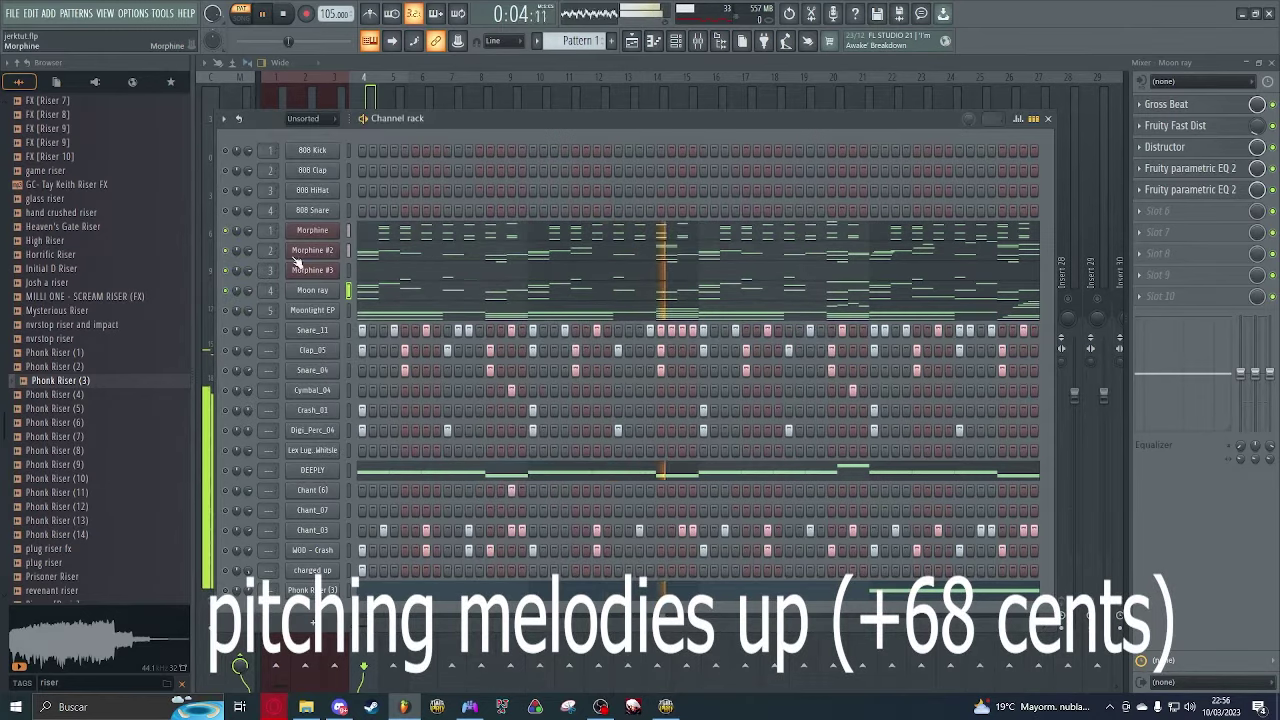
Step: Paste the copied pitch value onto Moonlight EP's channel pitch and close its plugin window
click(312, 310)
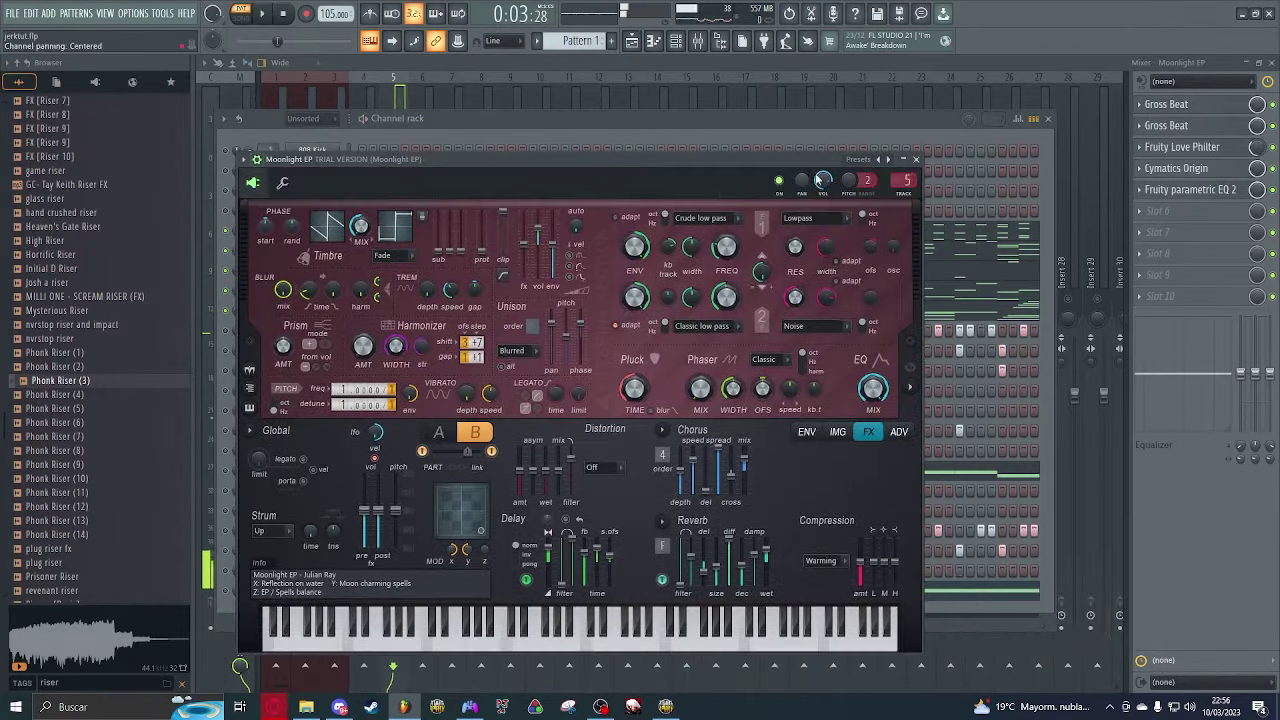
right_click(848, 181)
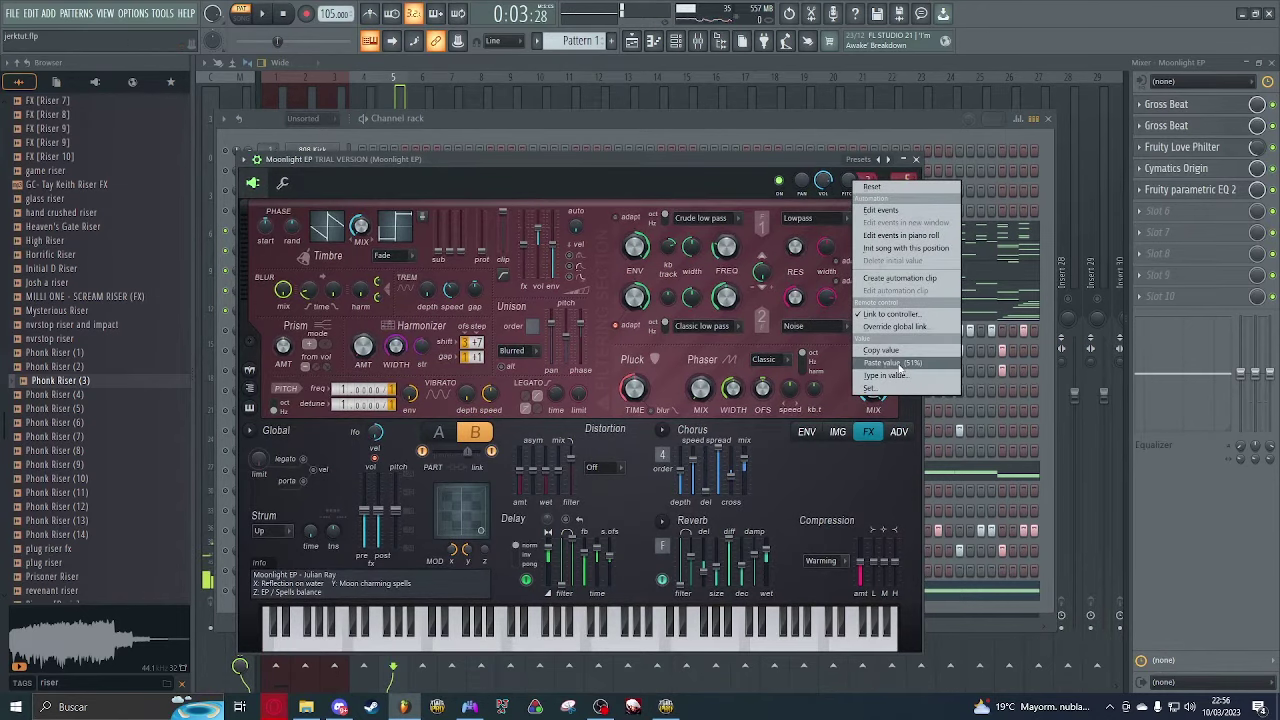
click(881, 350)
click(916, 160)
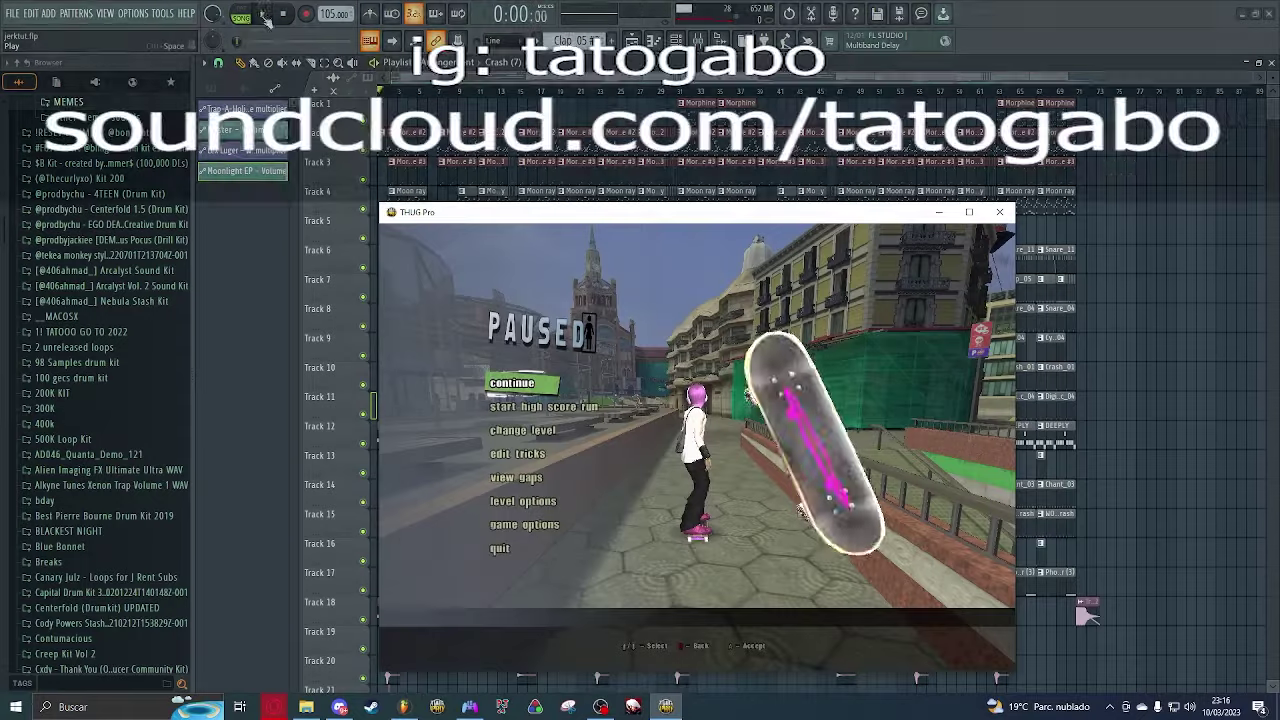
Step: Play the full playlist arrangement from the start and switch to the THUG Pro window
click(262, 14)
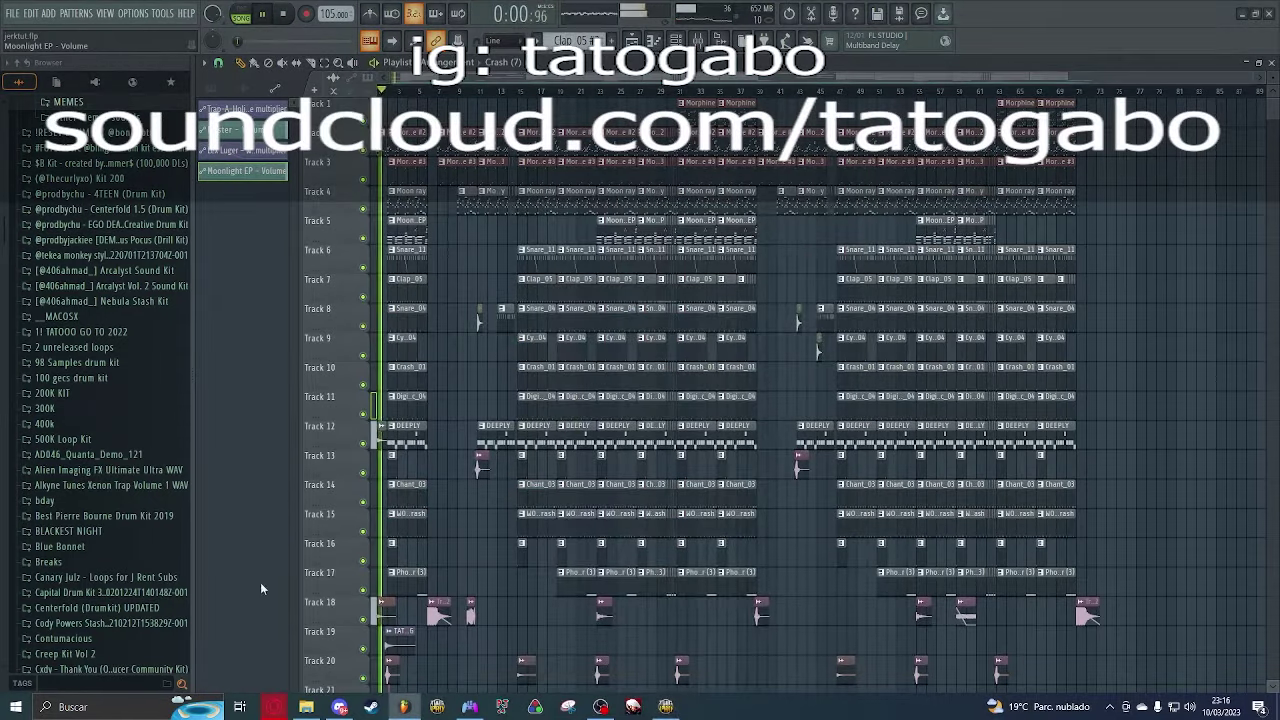
click(666, 708)
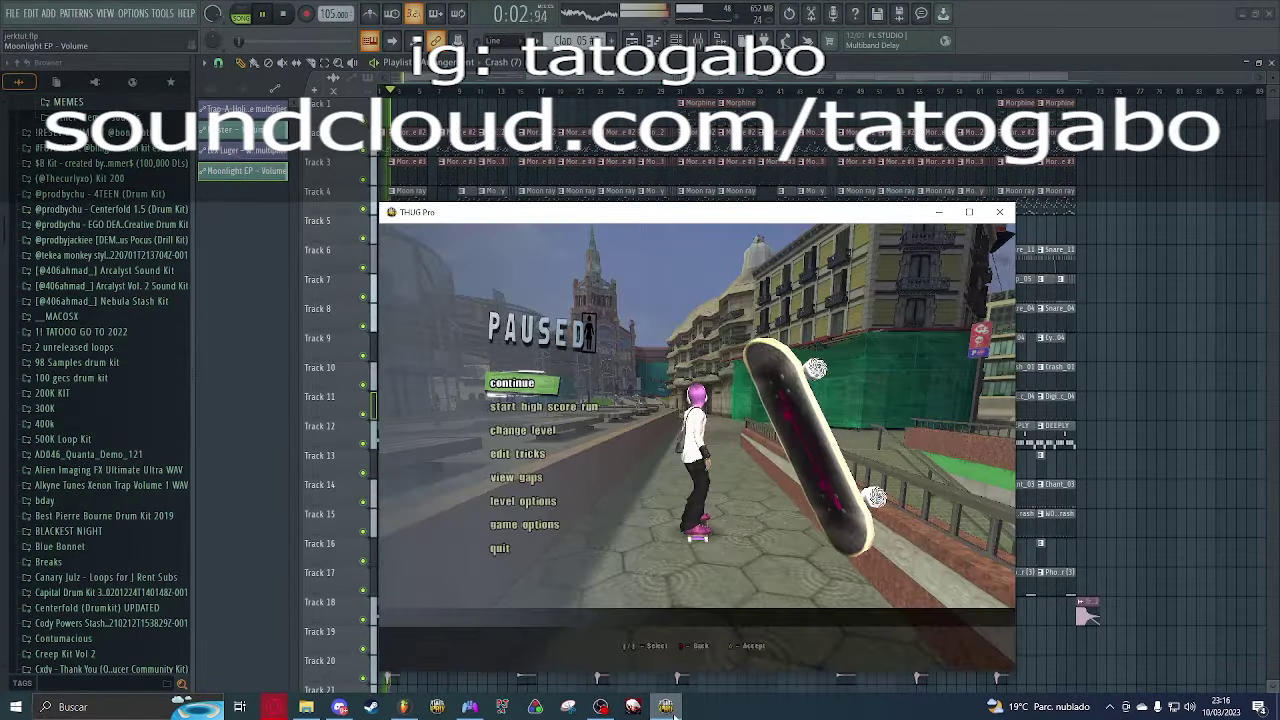